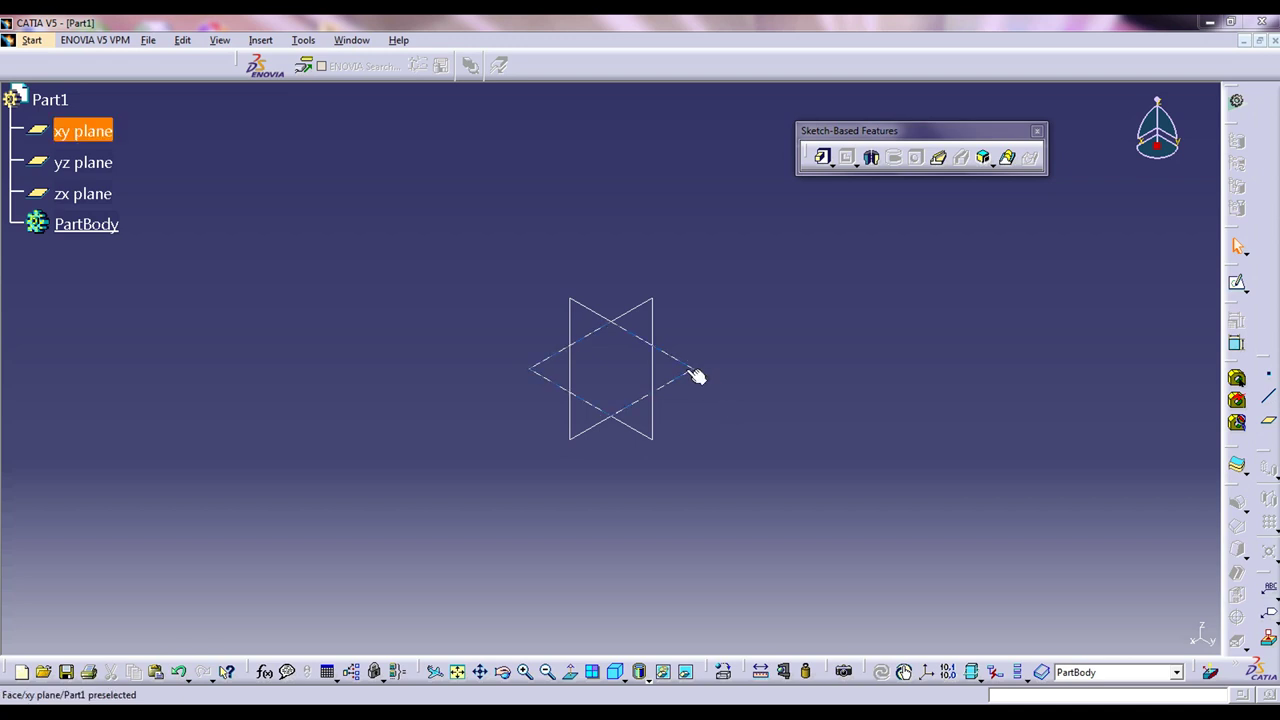
Select the xy plane in the specification tree as the new sketch's support.
click(693, 373)
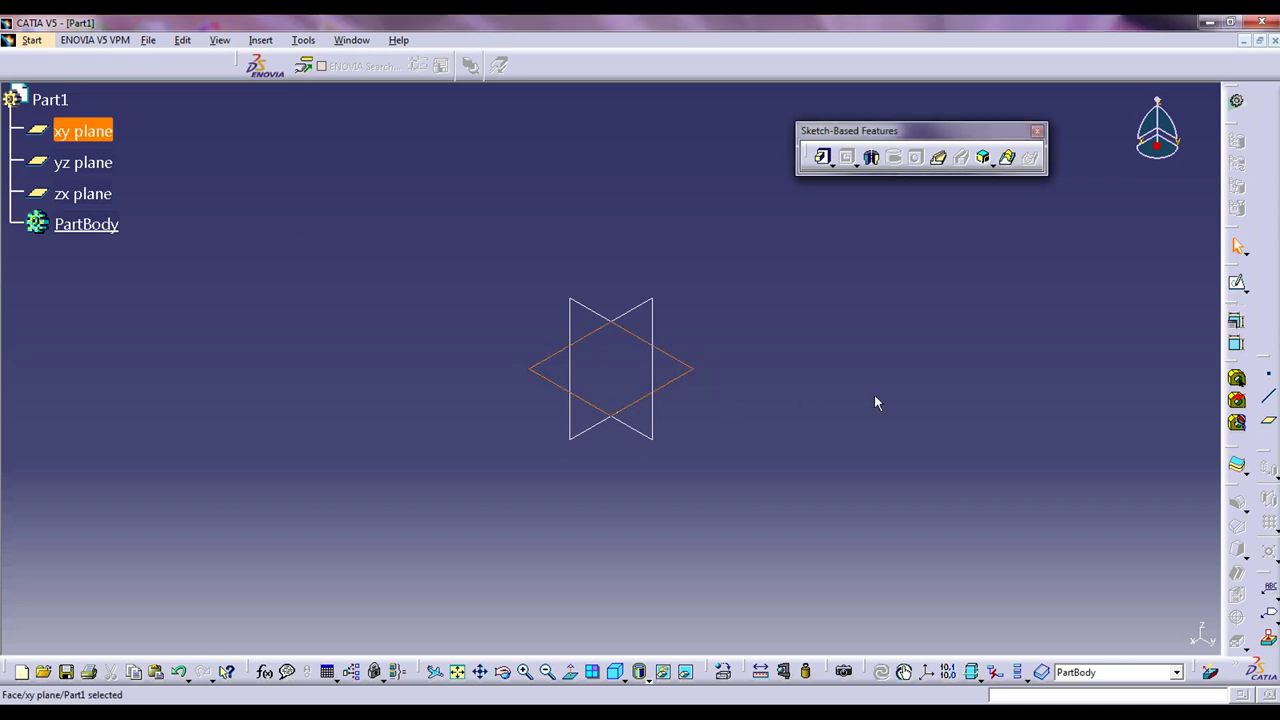
On the xy plane, sketch a centered rectangle whose centre sits on the origin.
click(1238, 287)
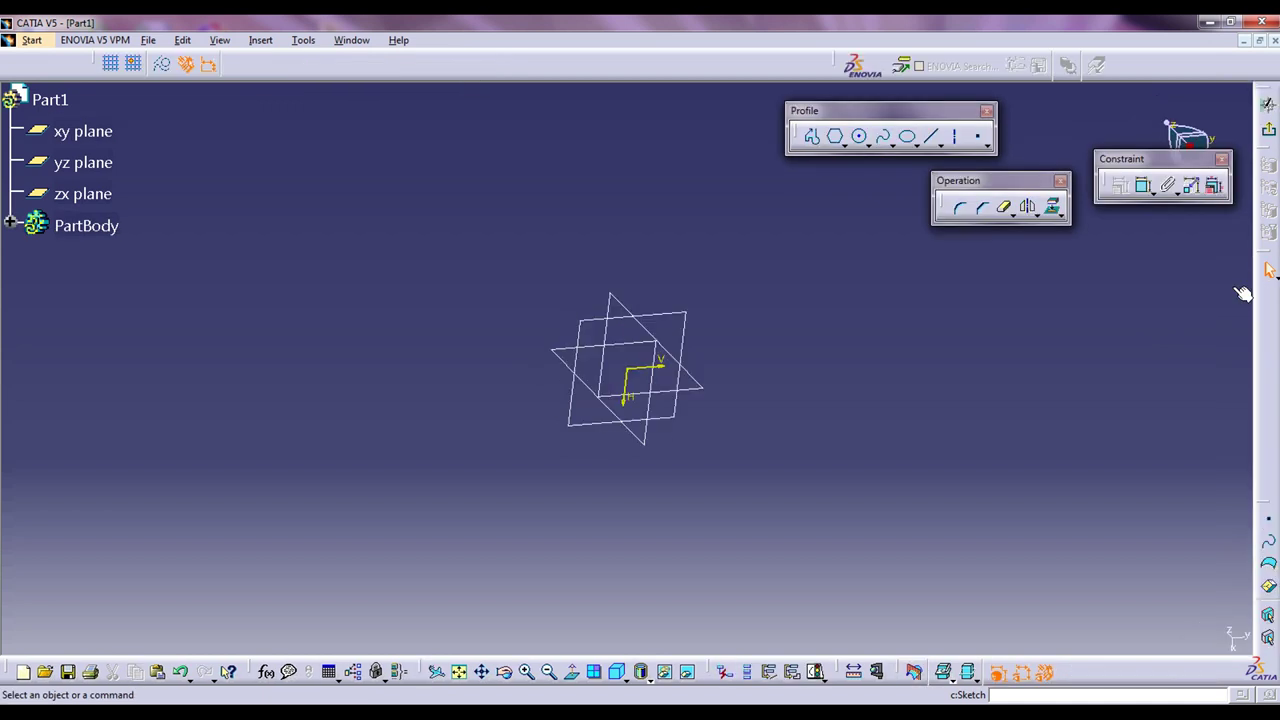
click(844, 146)
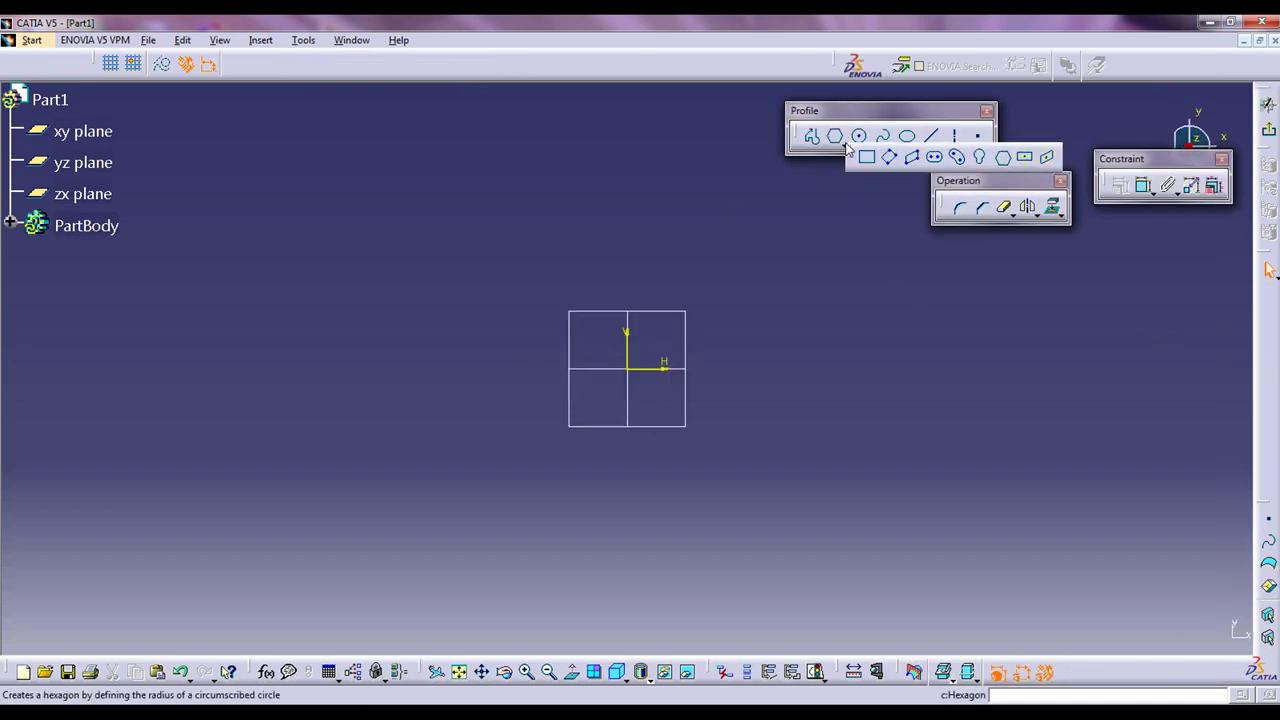
click(1025, 158)
click(628, 368)
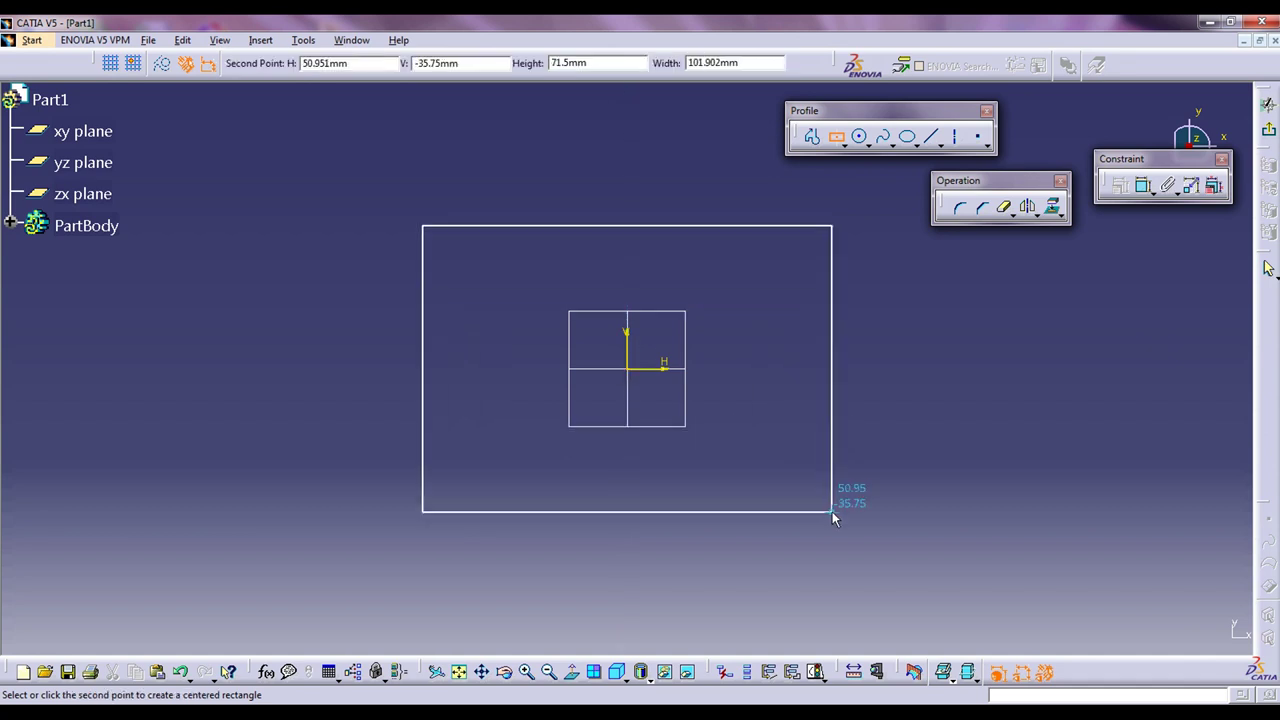
click(833, 513)
Add height and width dimension constraints to the rectangle's right and top edges.
click(1143, 185)
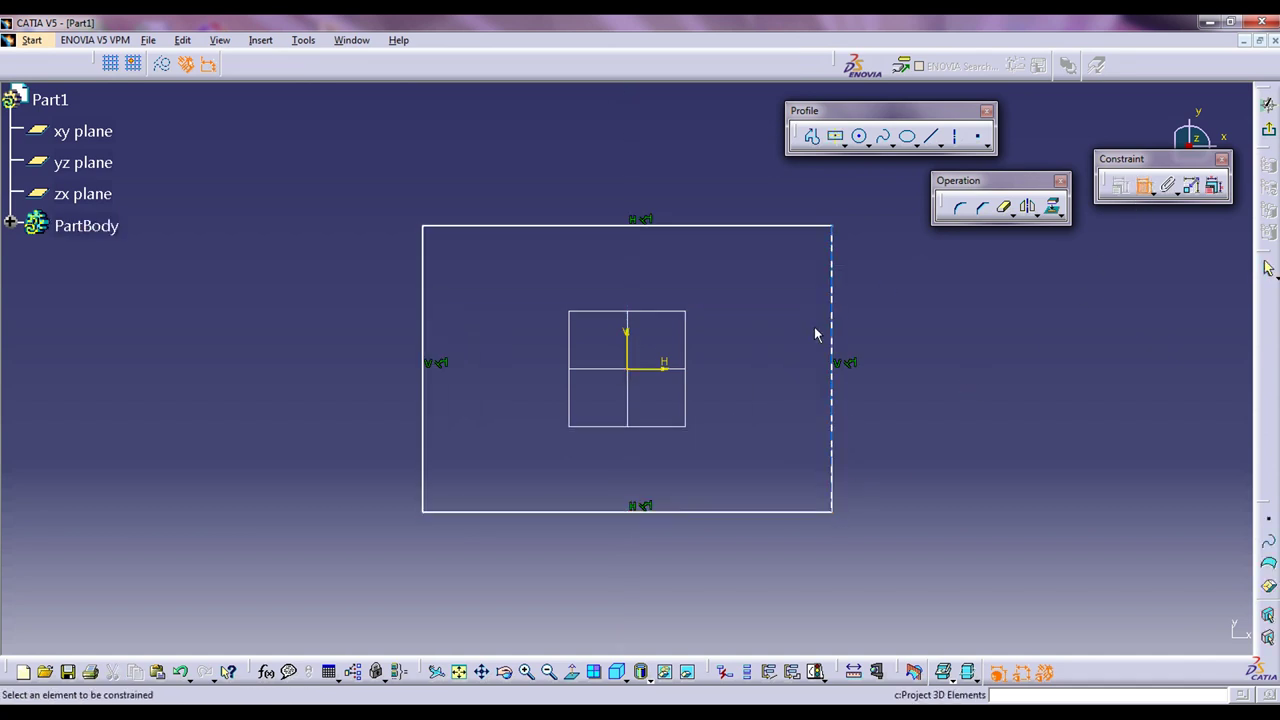
click(833, 342)
click(917, 335)
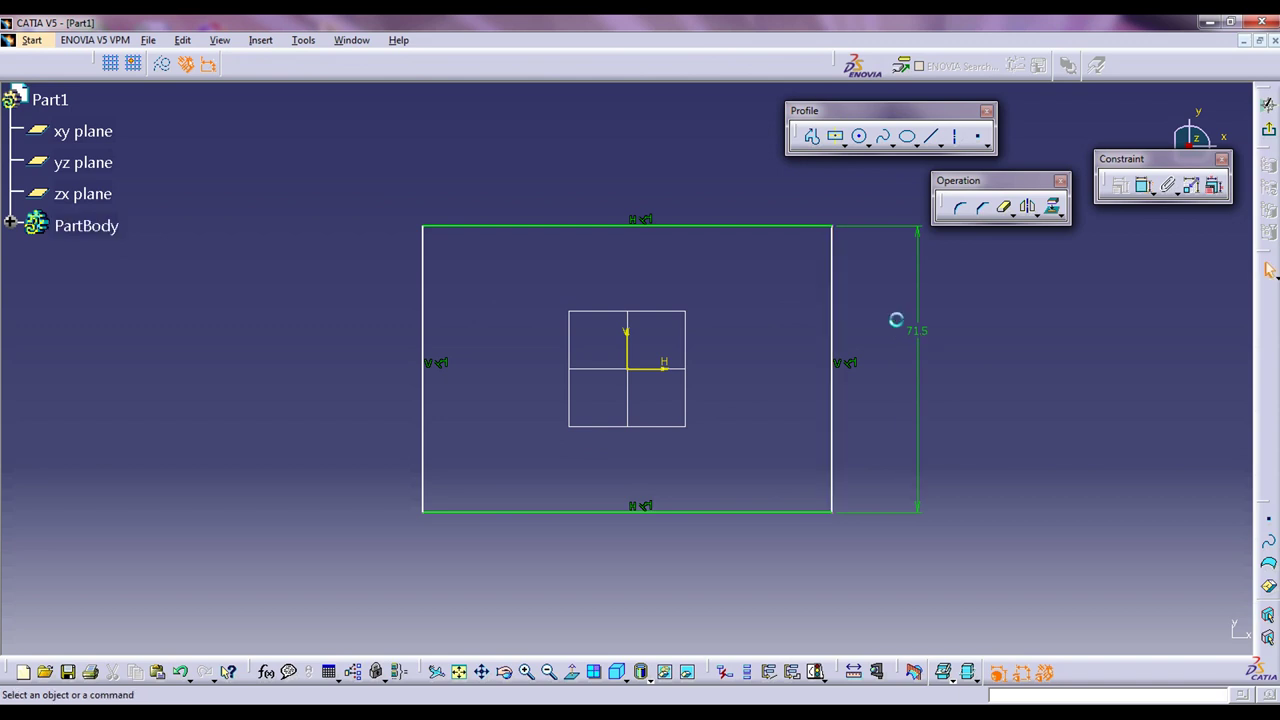
click(688, 226)
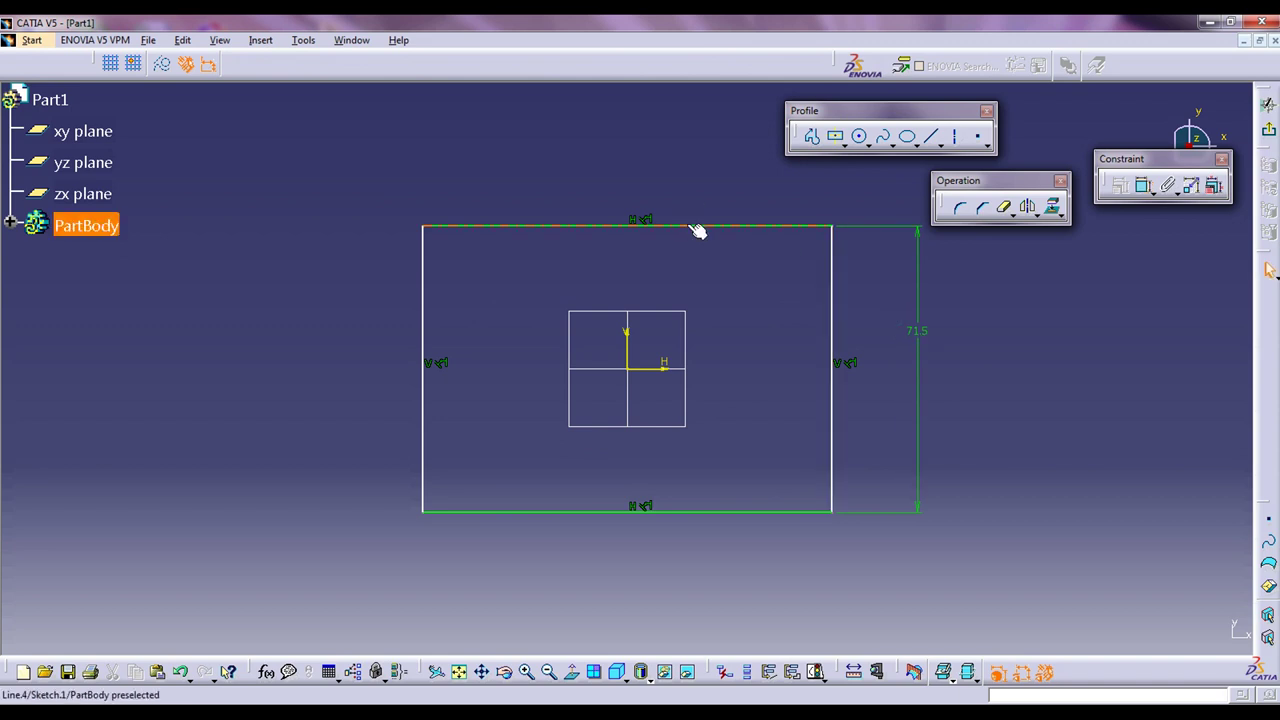
click(1143, 185)
click(650, 191)
Set both rectangle dimensions to 100 mm and exit the sketcher.
double_click(662, 184)
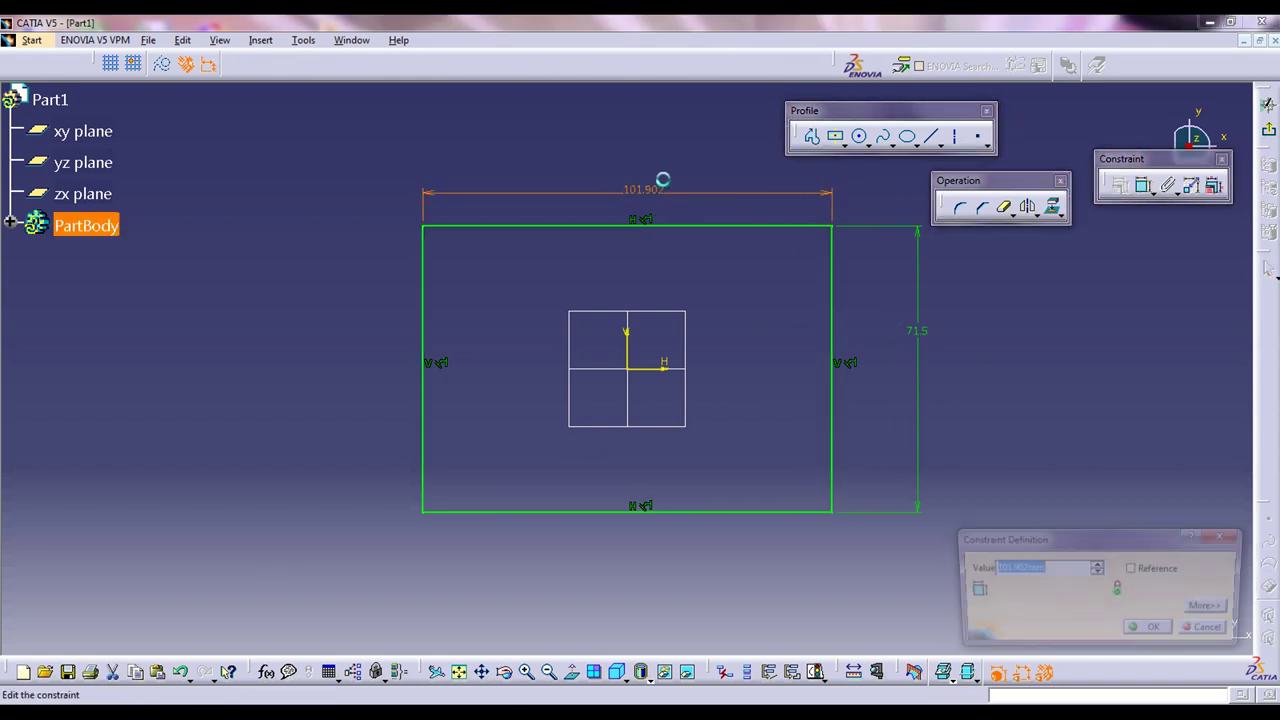
text(100)
key(Return)
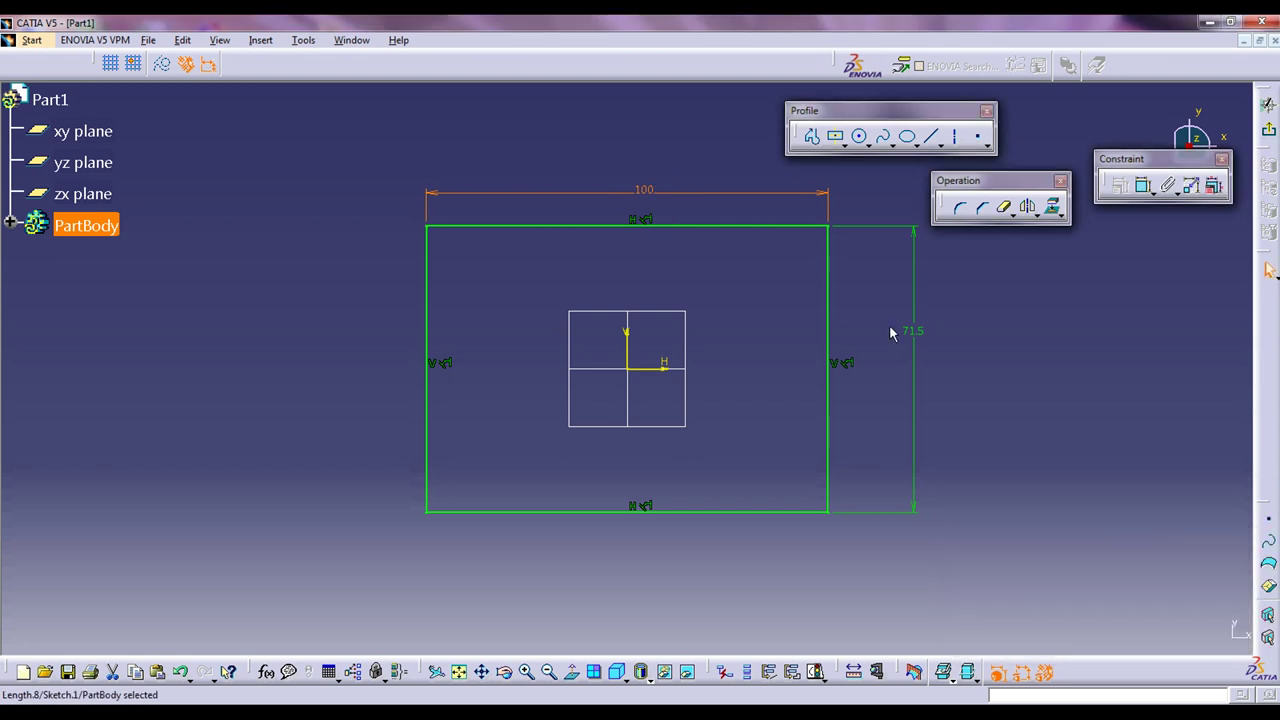
double_click(913, 332)
text(100)
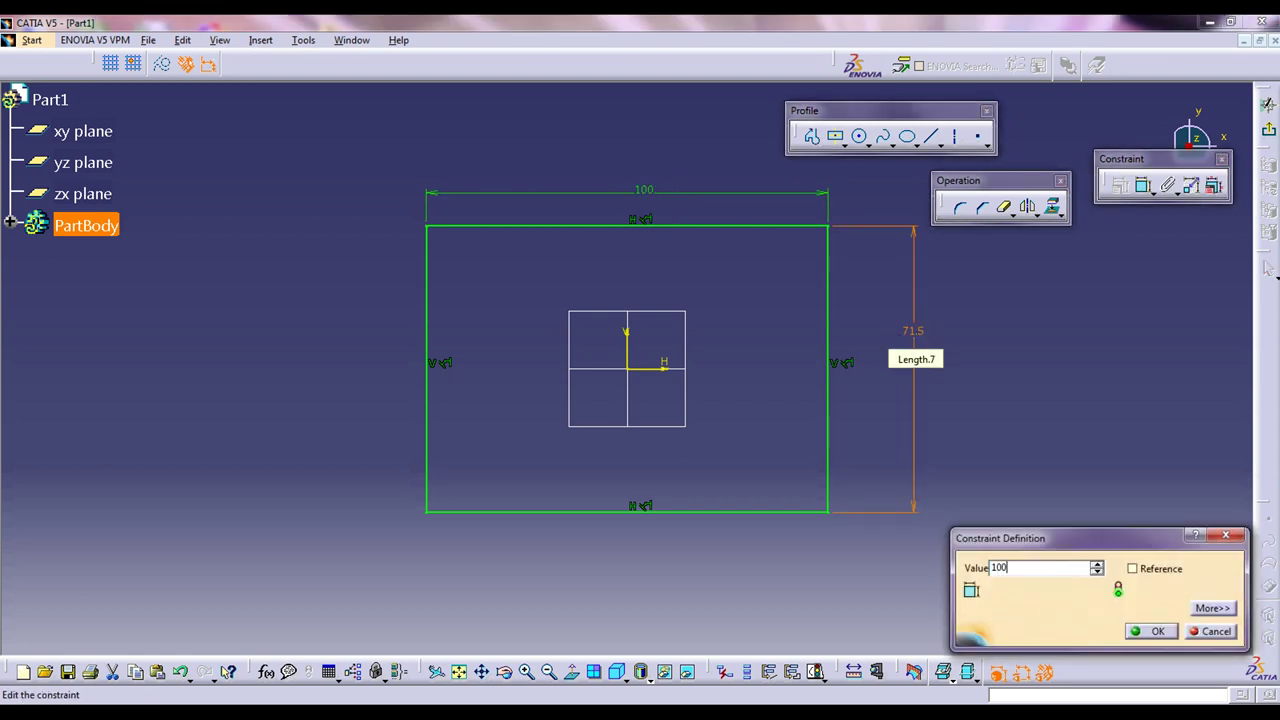
key(Return)
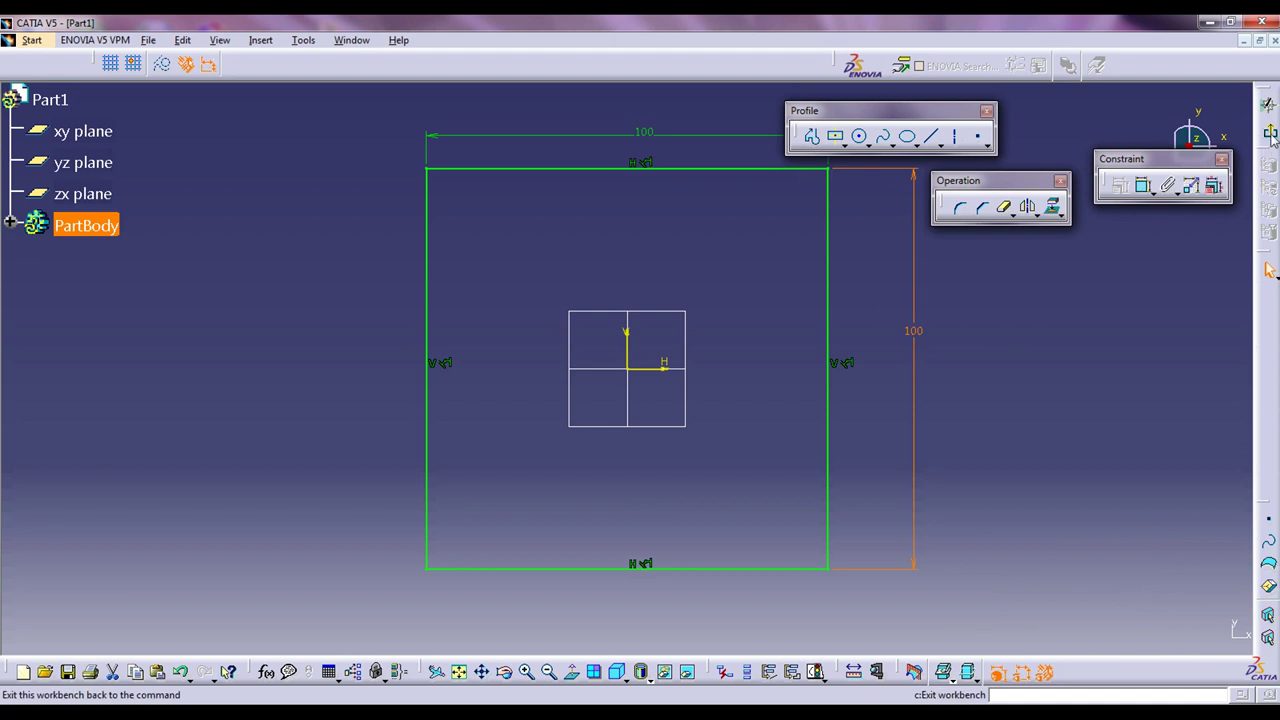
click(1268, 104)
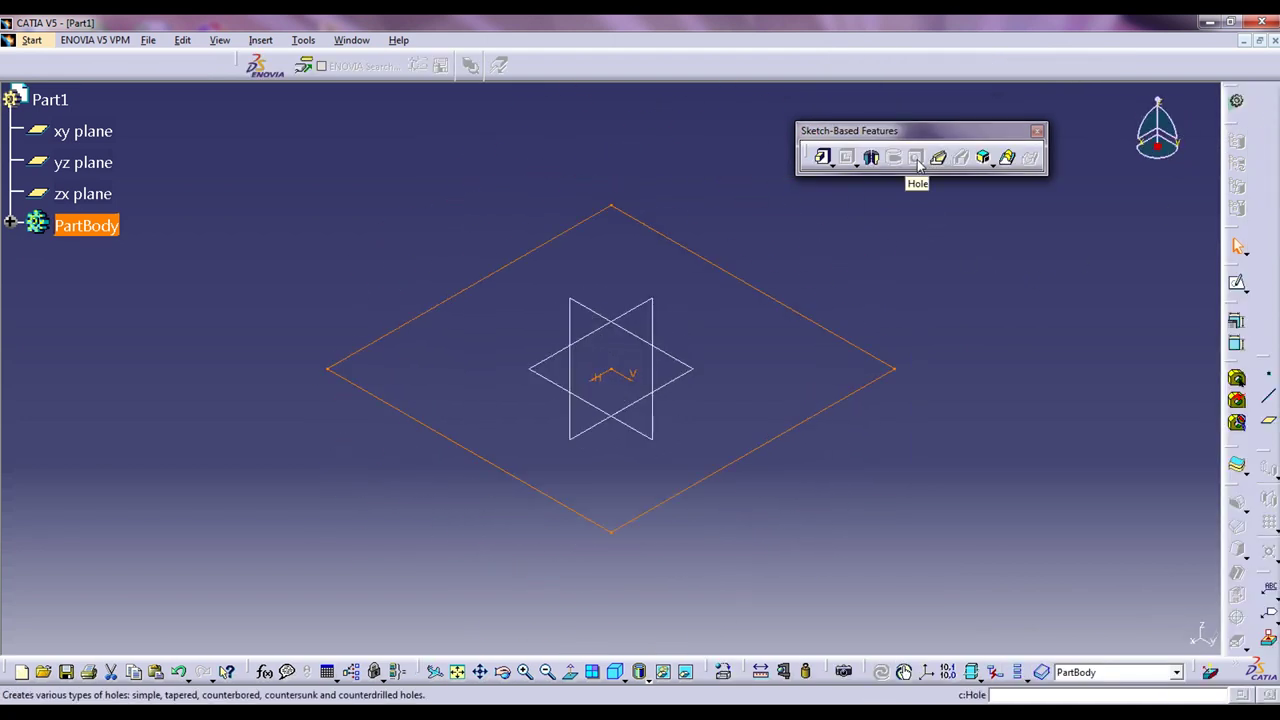
Pad the square sketch to a Length of 50 mm, previewing before confirming.
click(824, 158)
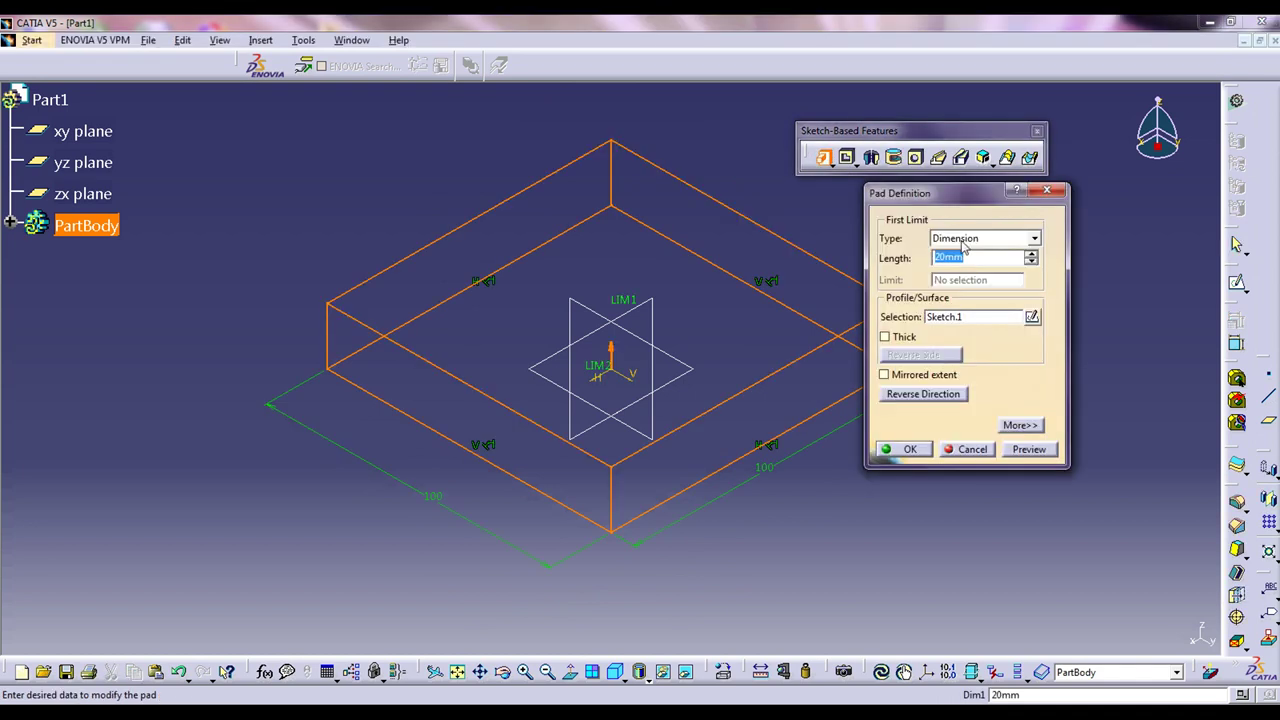
text(50)
click(1029, 449)
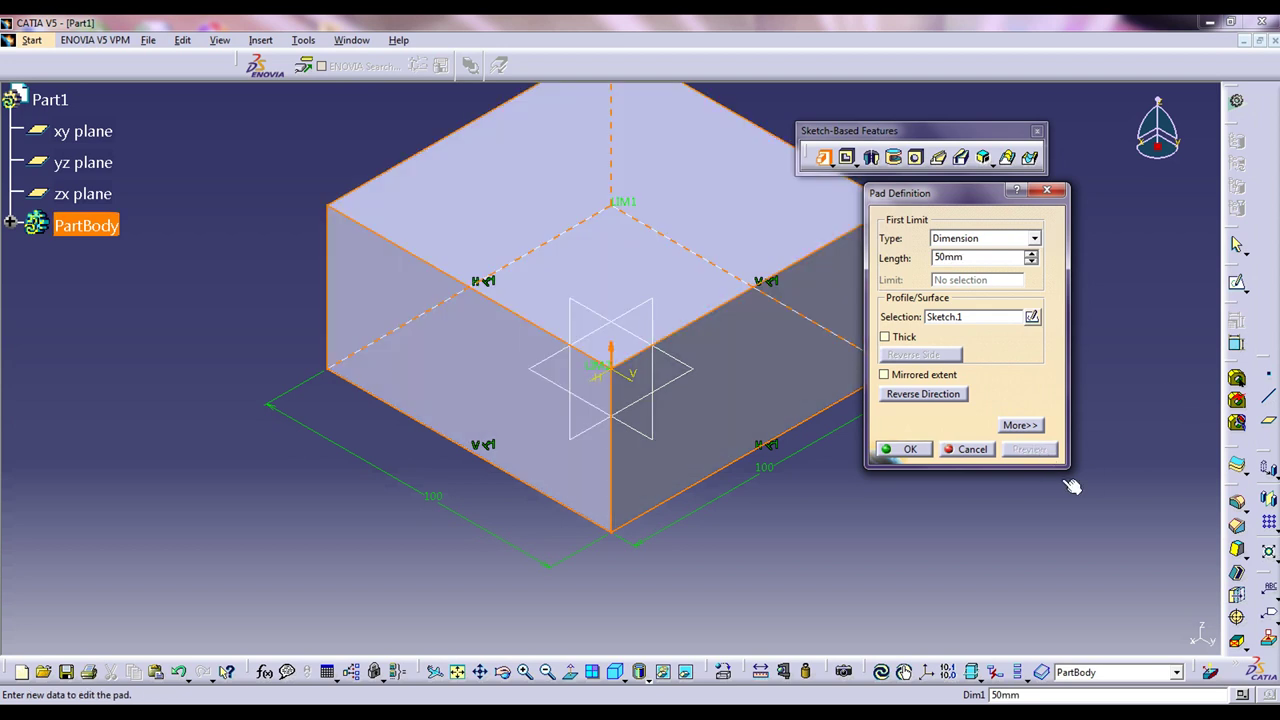
click(906, 449)
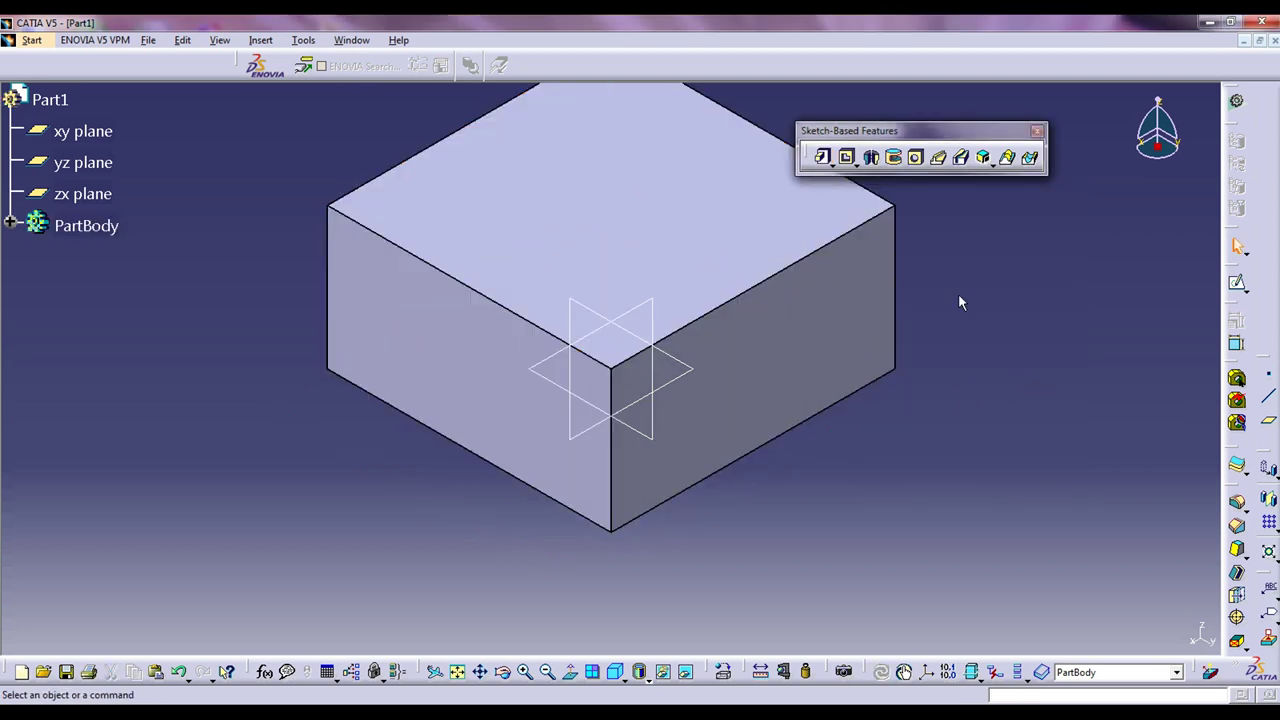
Start a hole on the block's top face and move the Hole Definition dialog aside.
click(916, 160)
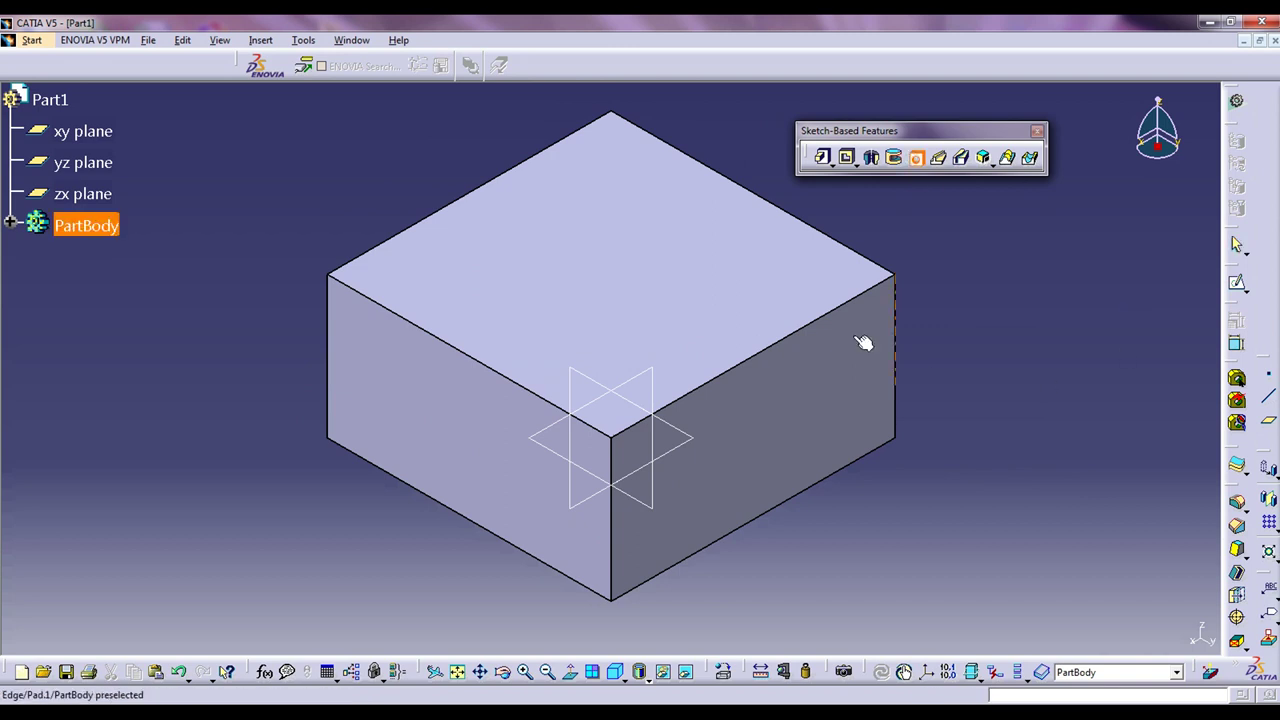
click(707, 290)
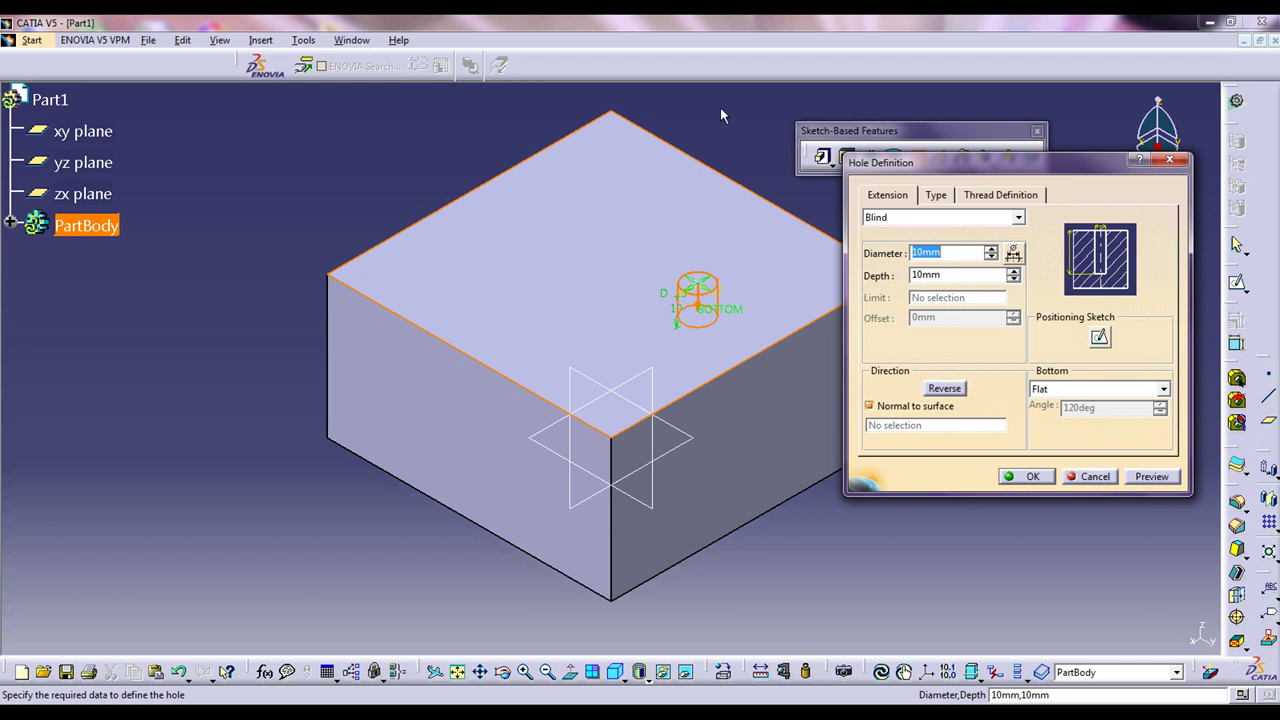
middle_drag(720, 115, 617, 197)
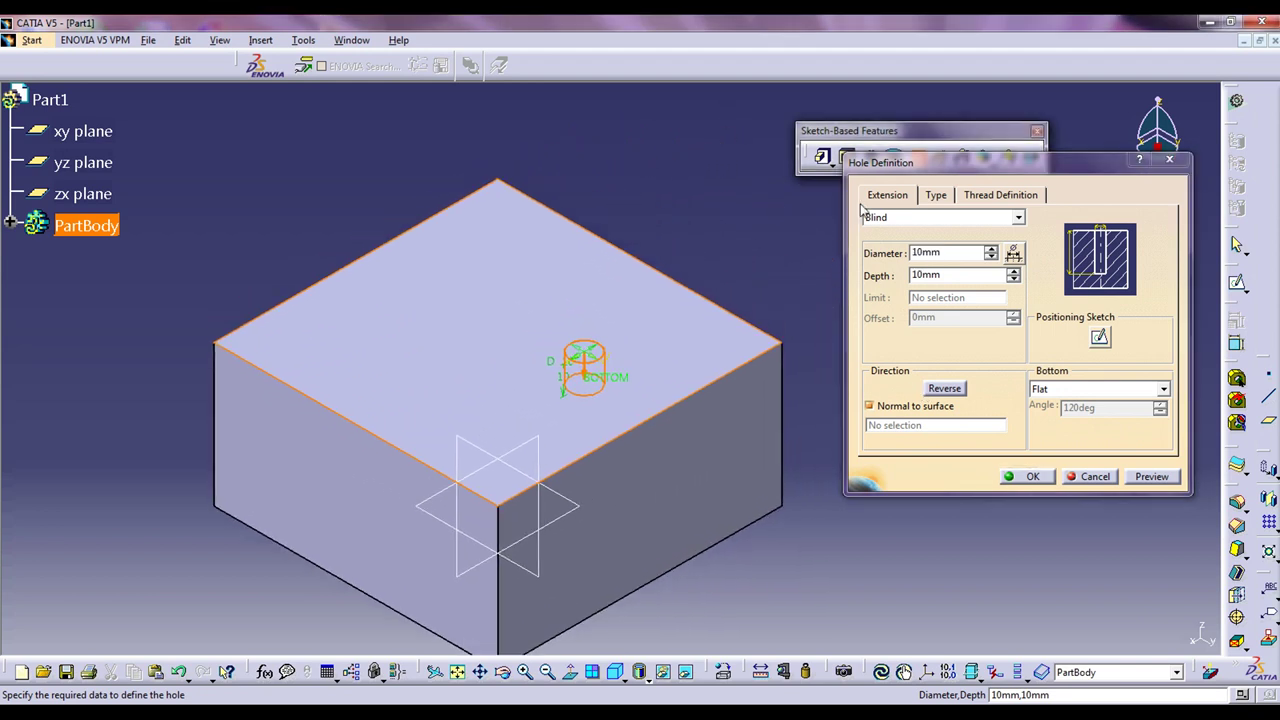
drag(983, 166, 957, 197)
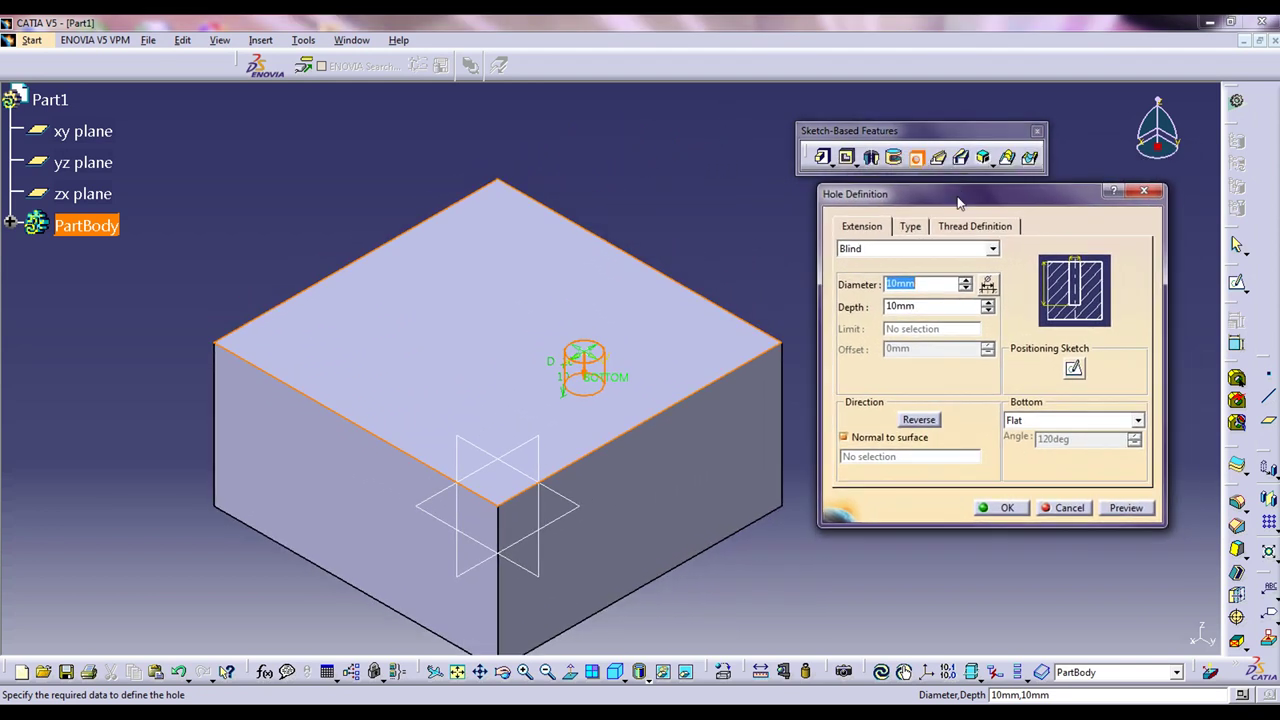
click(876, 232)
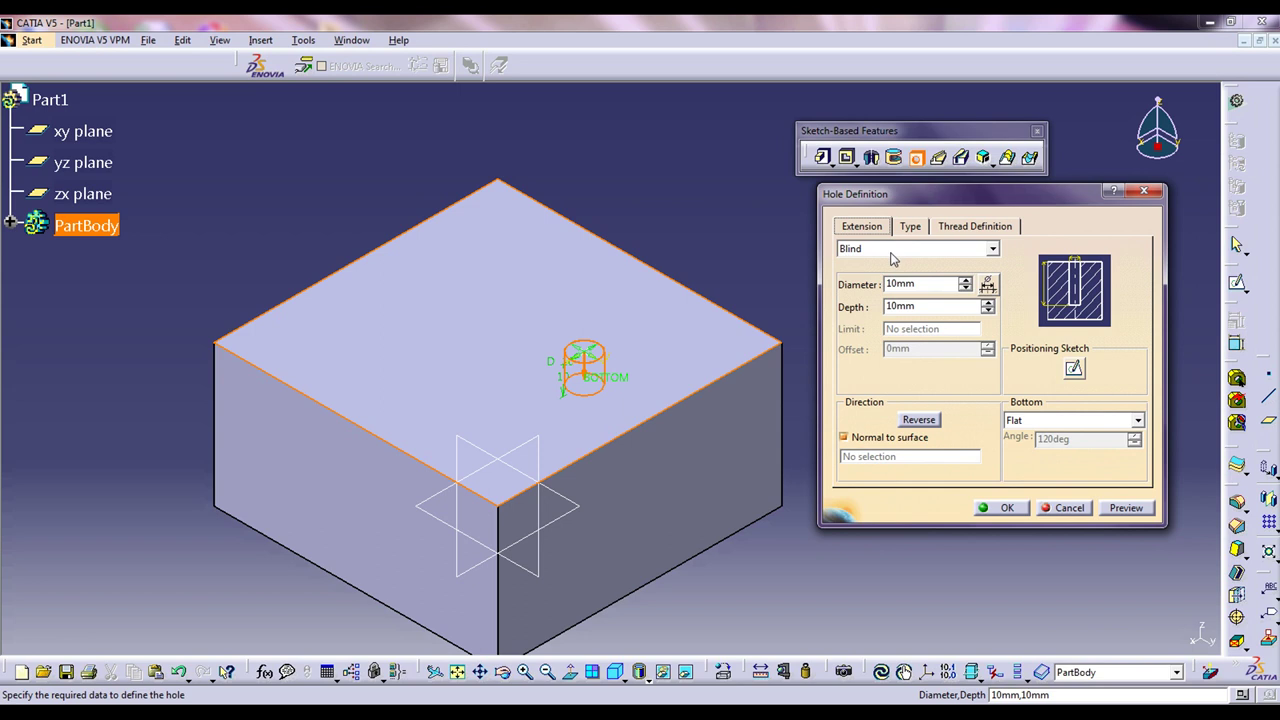
Set the hole Diameter to 20 mm and Depth to 20 mm, previewing each.
drag(938, 284, 871, 277)
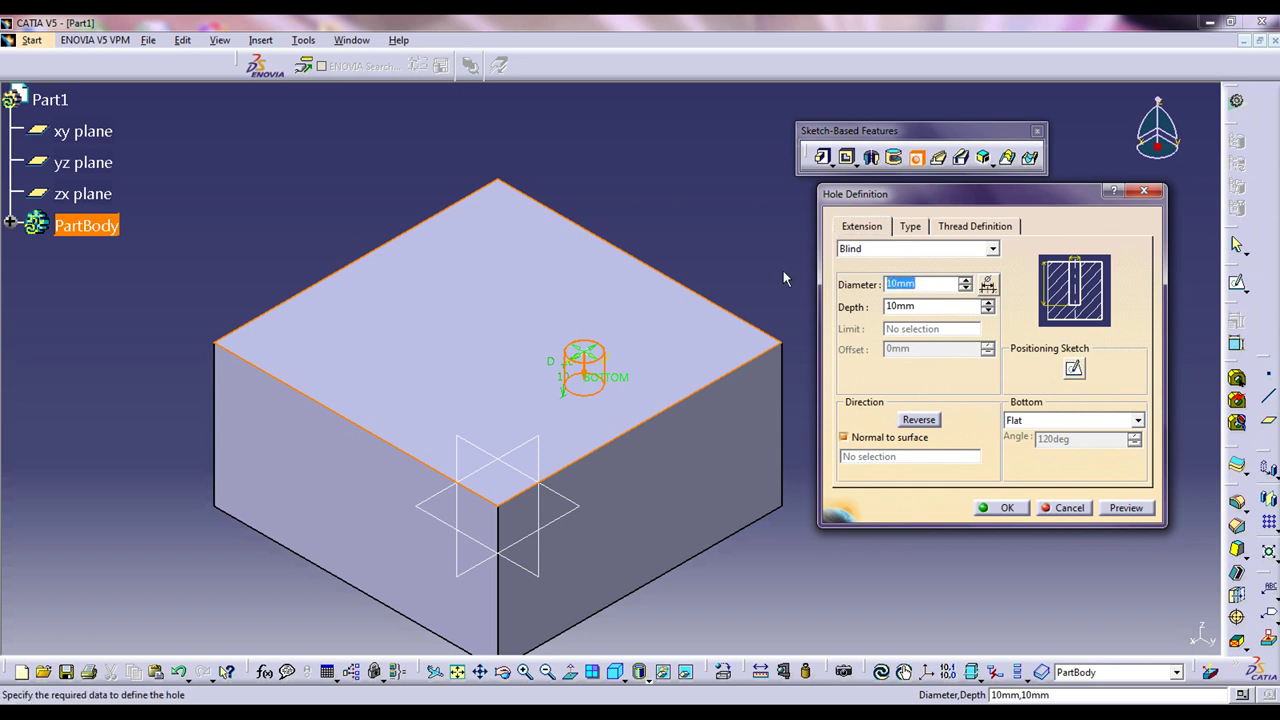
text(20)
click(1124, 508)
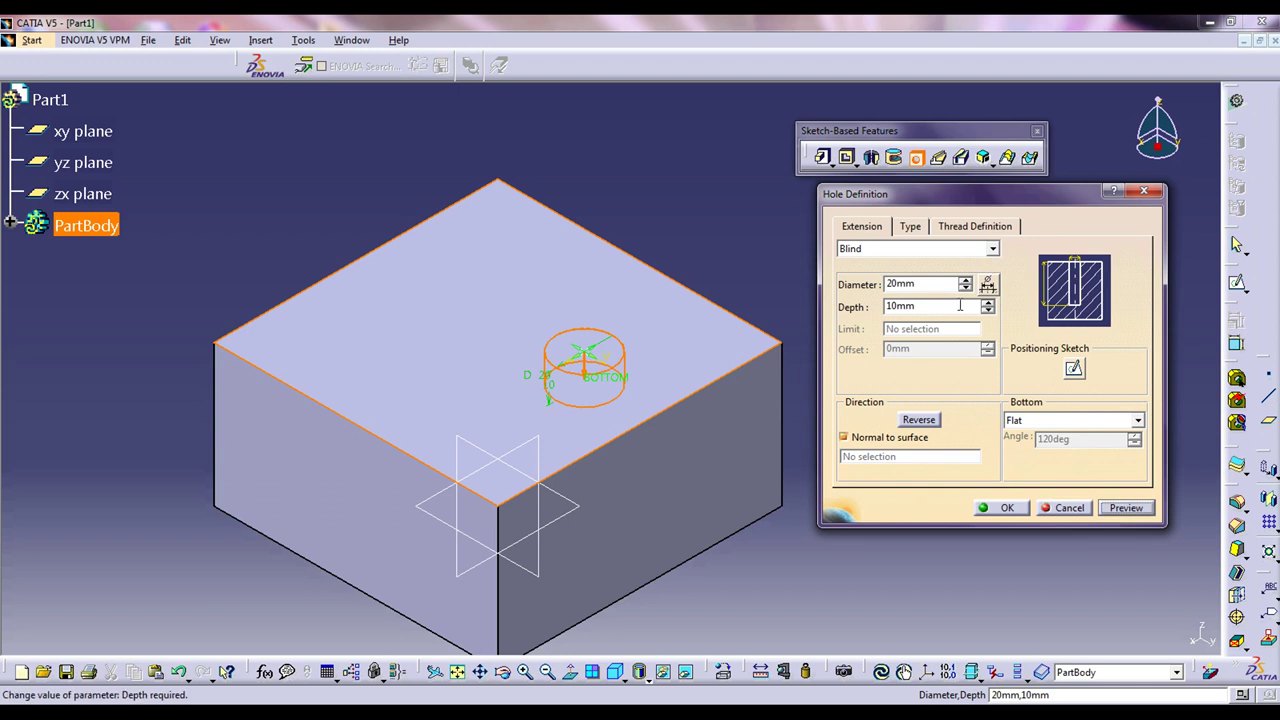
drag(960, 305, 880, 305)
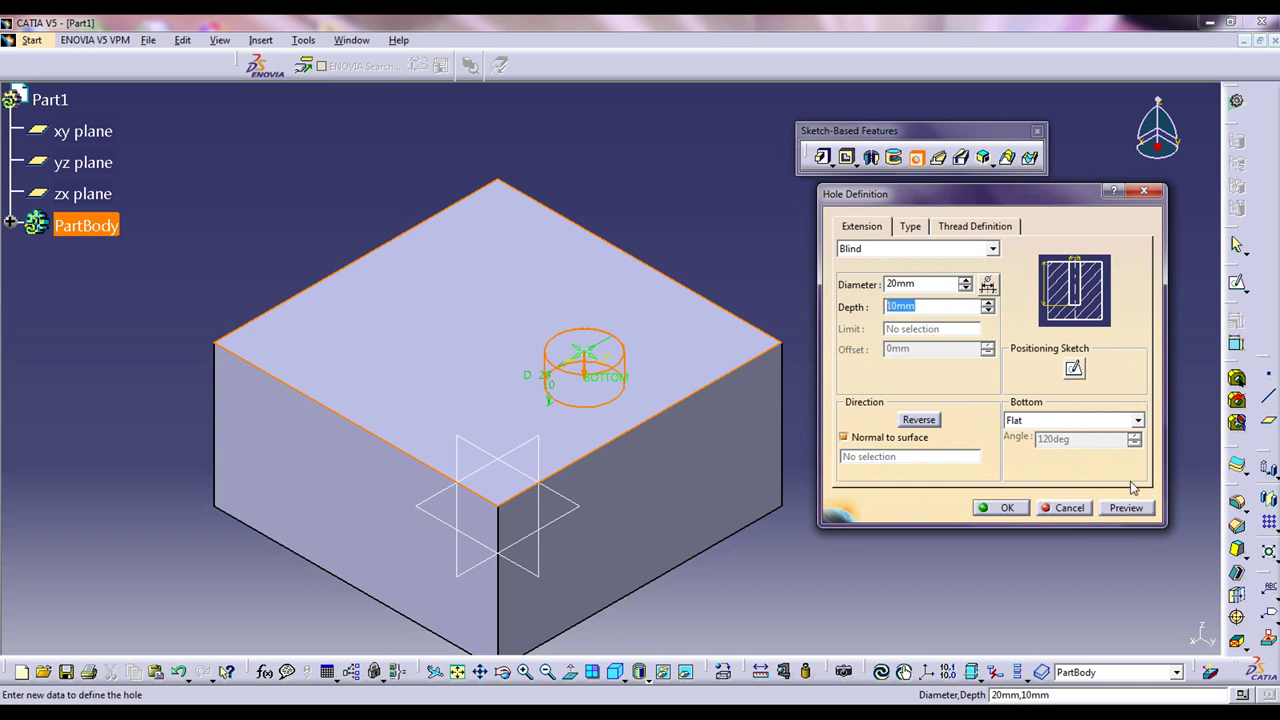
text(20)
click(1128, 508)
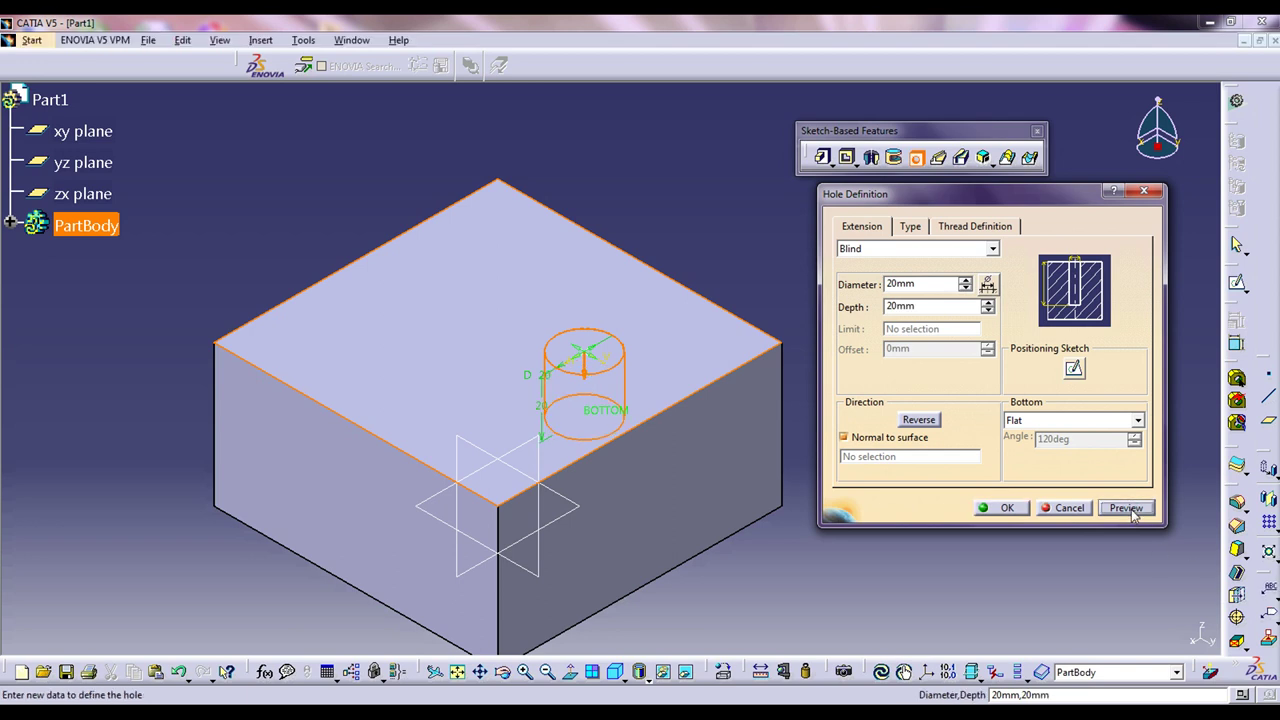
Try the Up To Next and Up To Last extensions, then return to Blind.
click(993, 251)
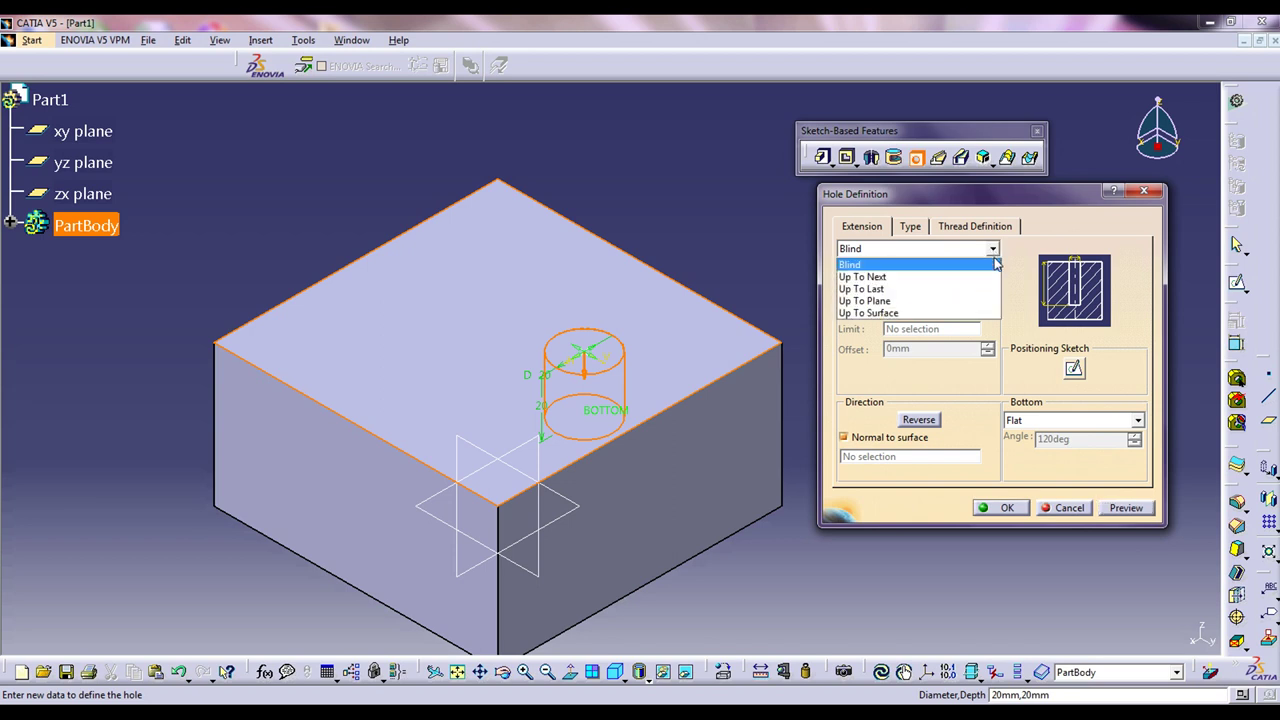
click(980, 277)
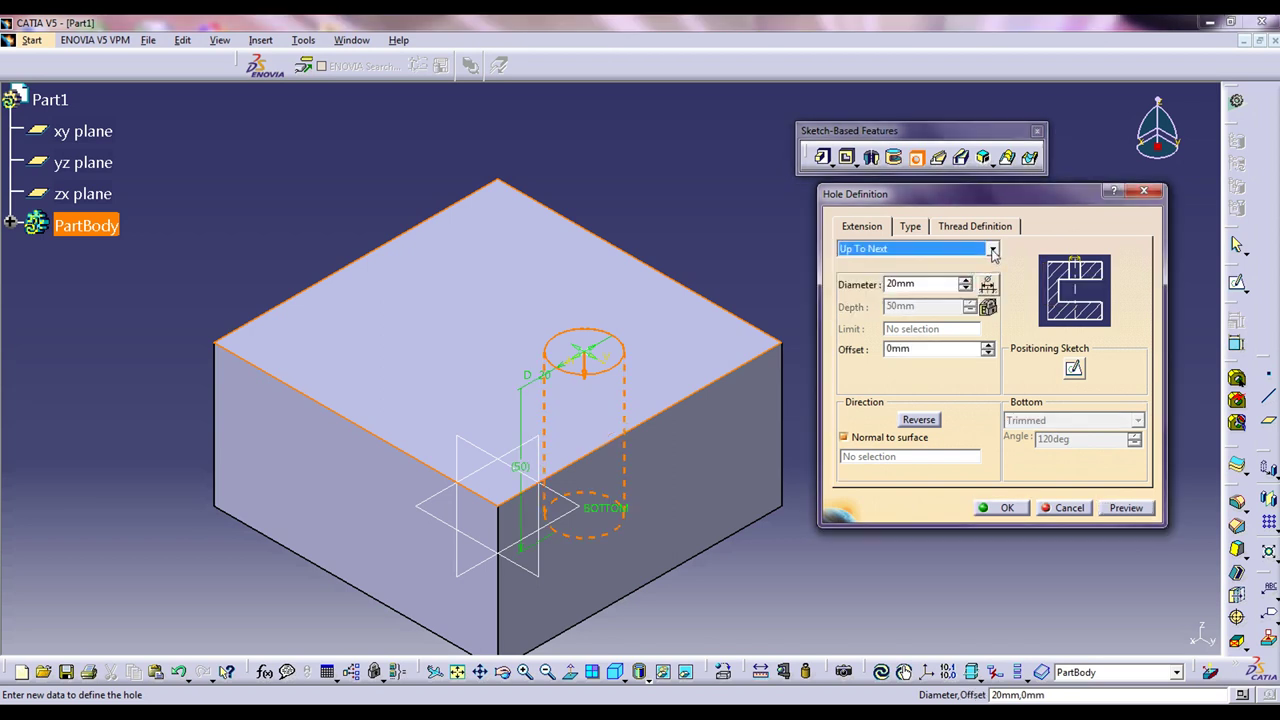
click(993, 251)
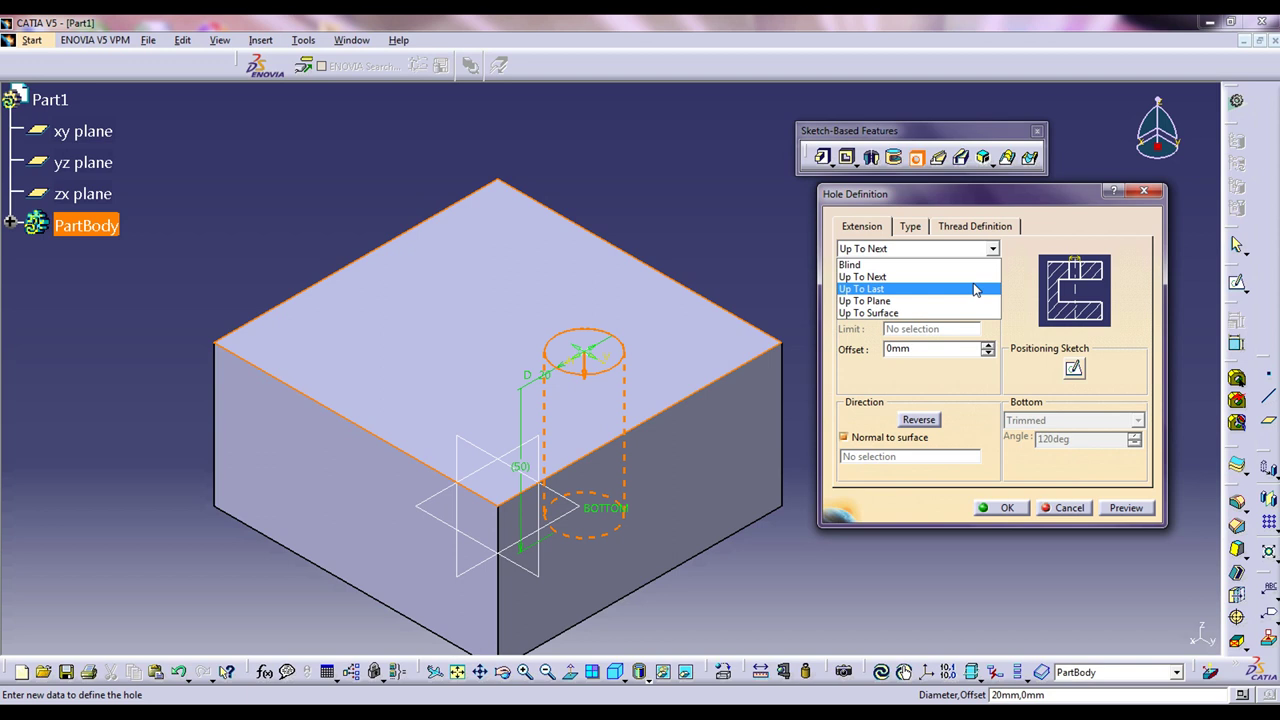
click(975, 289)
click(989, 250)
click(977, 264)
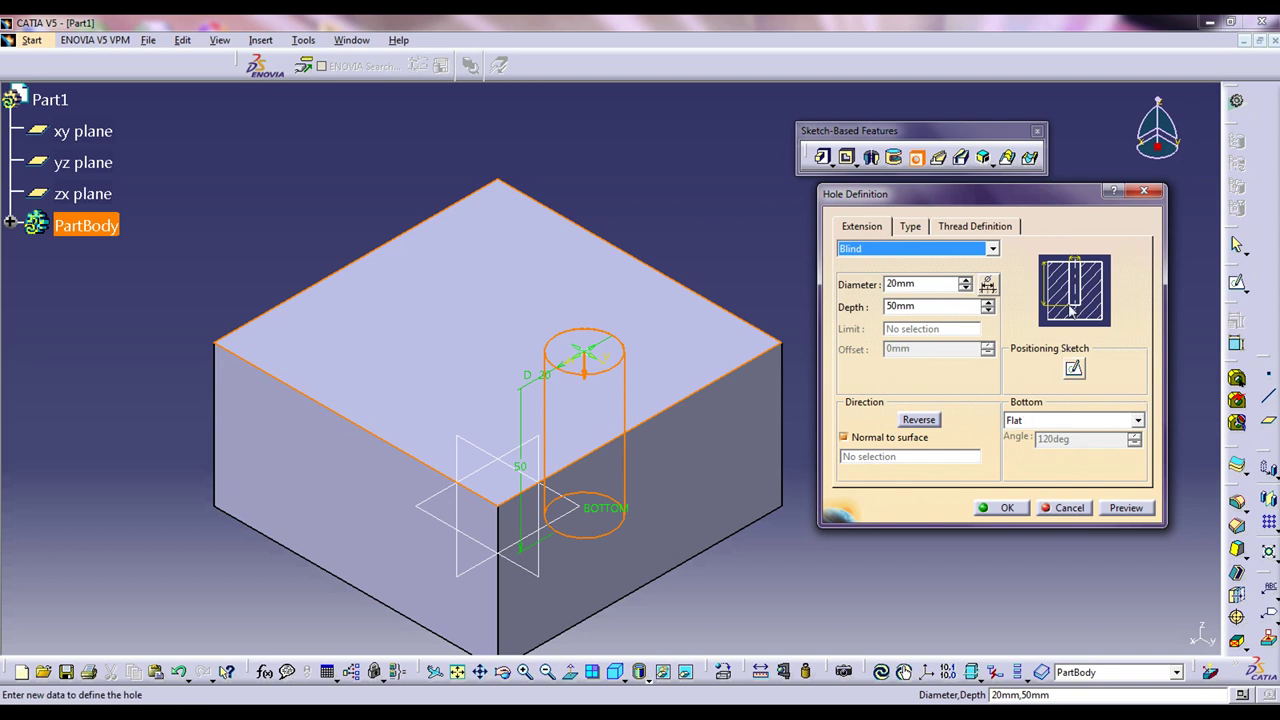
Set hole depth to 30 mm with a 120° V-Bottom, then orbit to check.
double_click(930, 306)
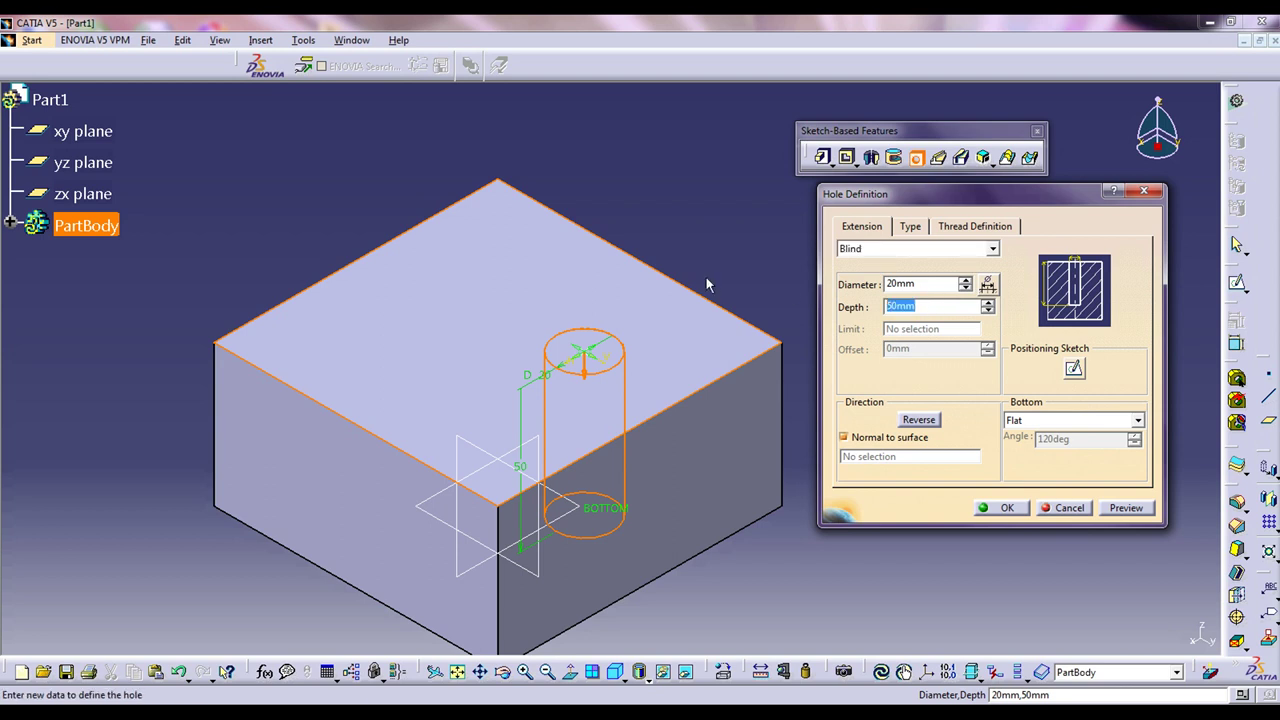
text(30)
click(1127, 507)
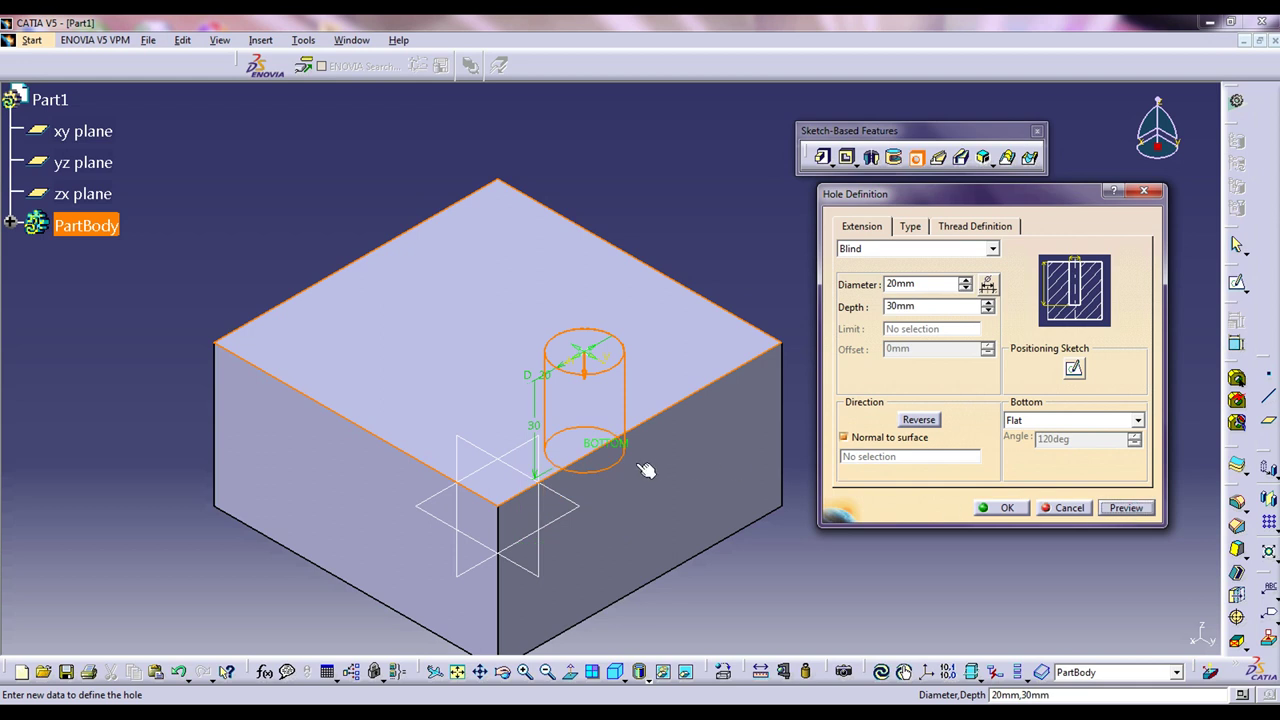
click(1112, 421)
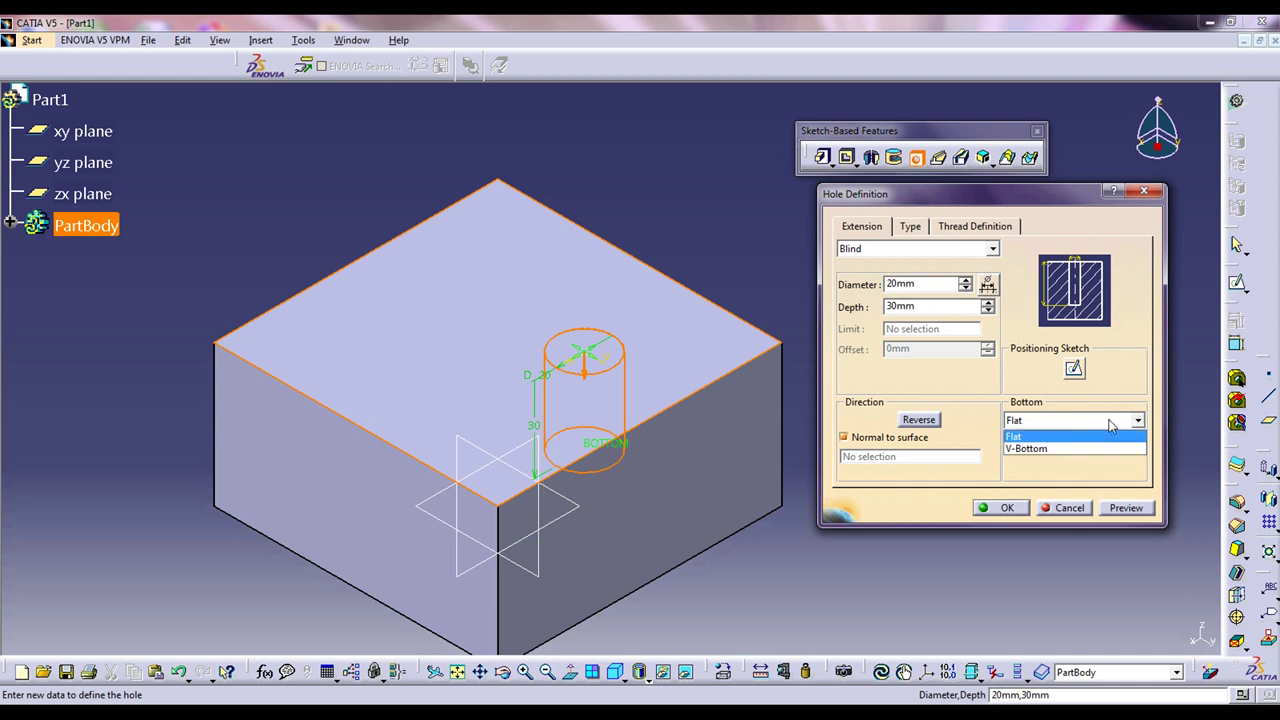
click(1055, 449)
click(1122, 507)
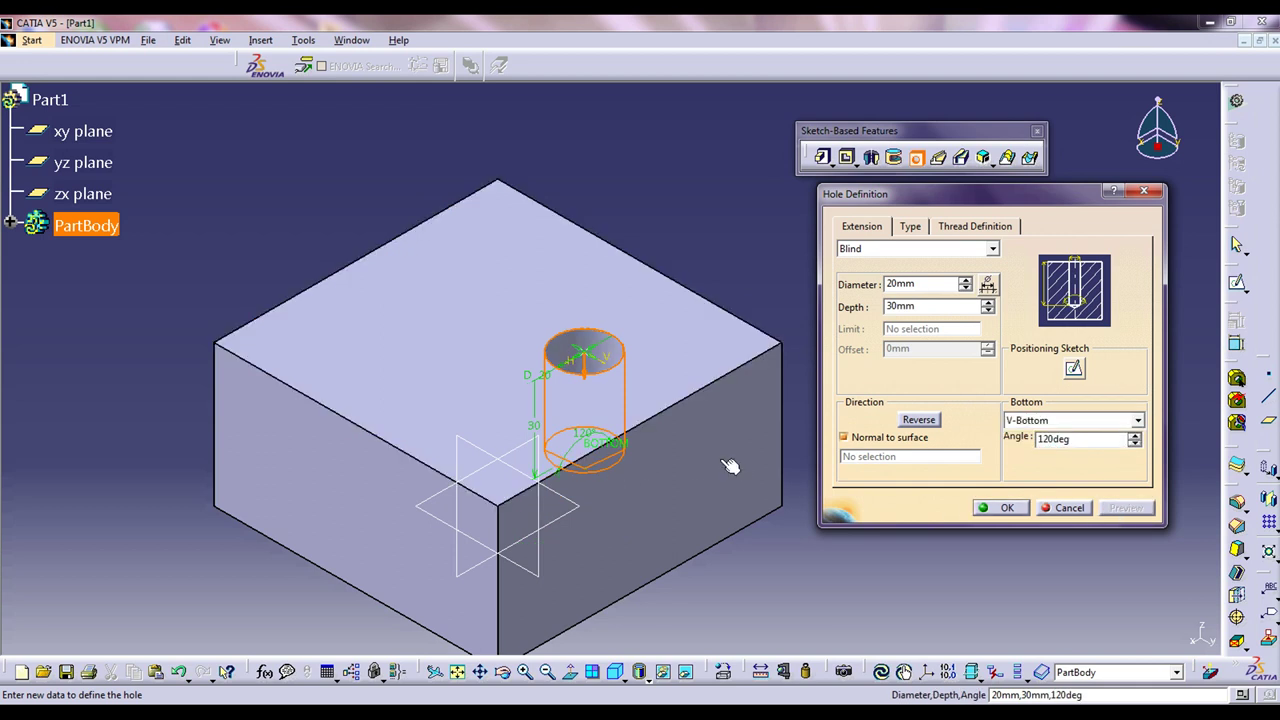
mouse_move(597, 470)
middle_down()
mouse_move(685, 143)
mouse_move(600, 288)
mouse_move(622, 331)
mouse_move(623, 266)
mouse_move(651, 214)
mouse_move(629, 196)
middle_up()
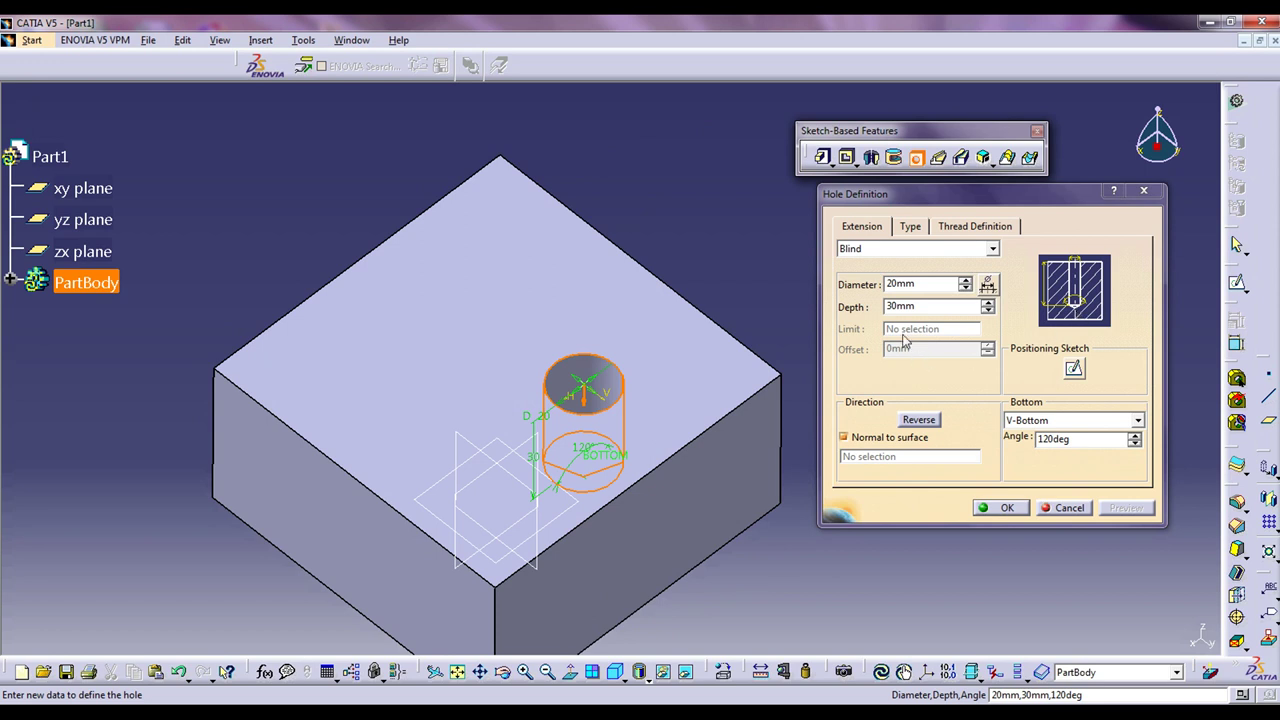
Make the hole Tapered with a 60° taper angle and preview it.
click(911, 228)
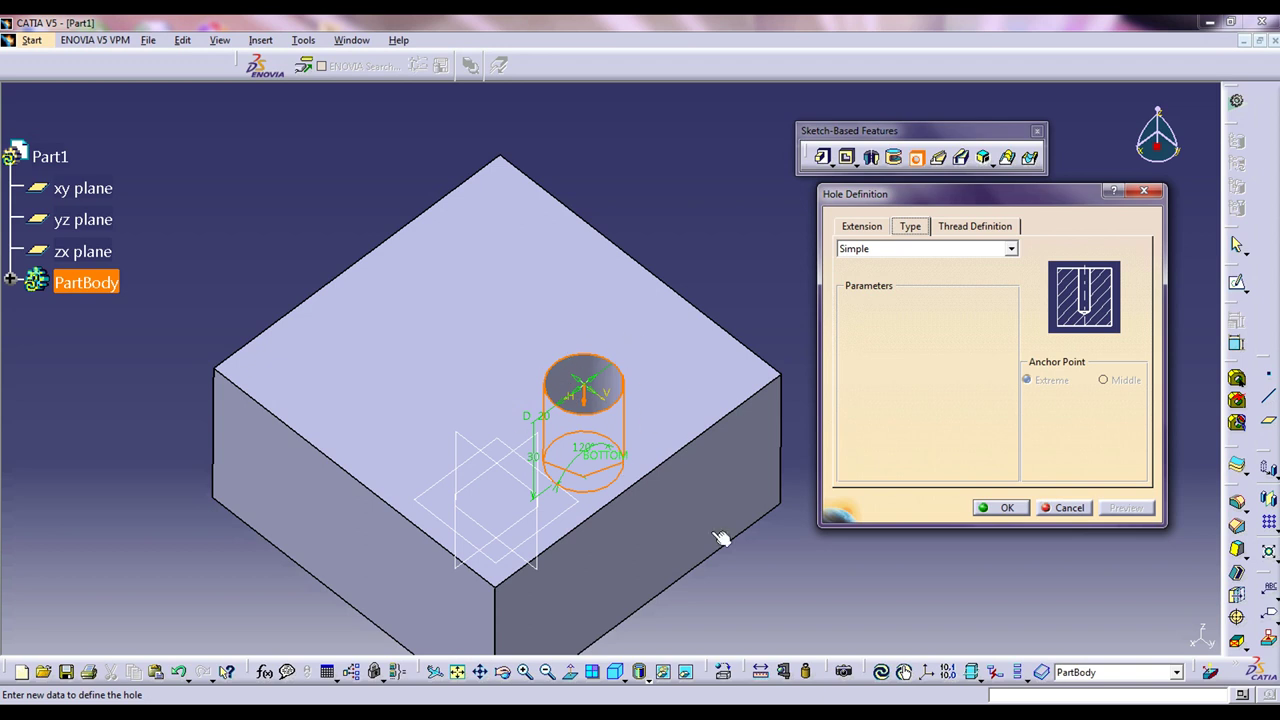
click(1011, 249)
click(953, 280)
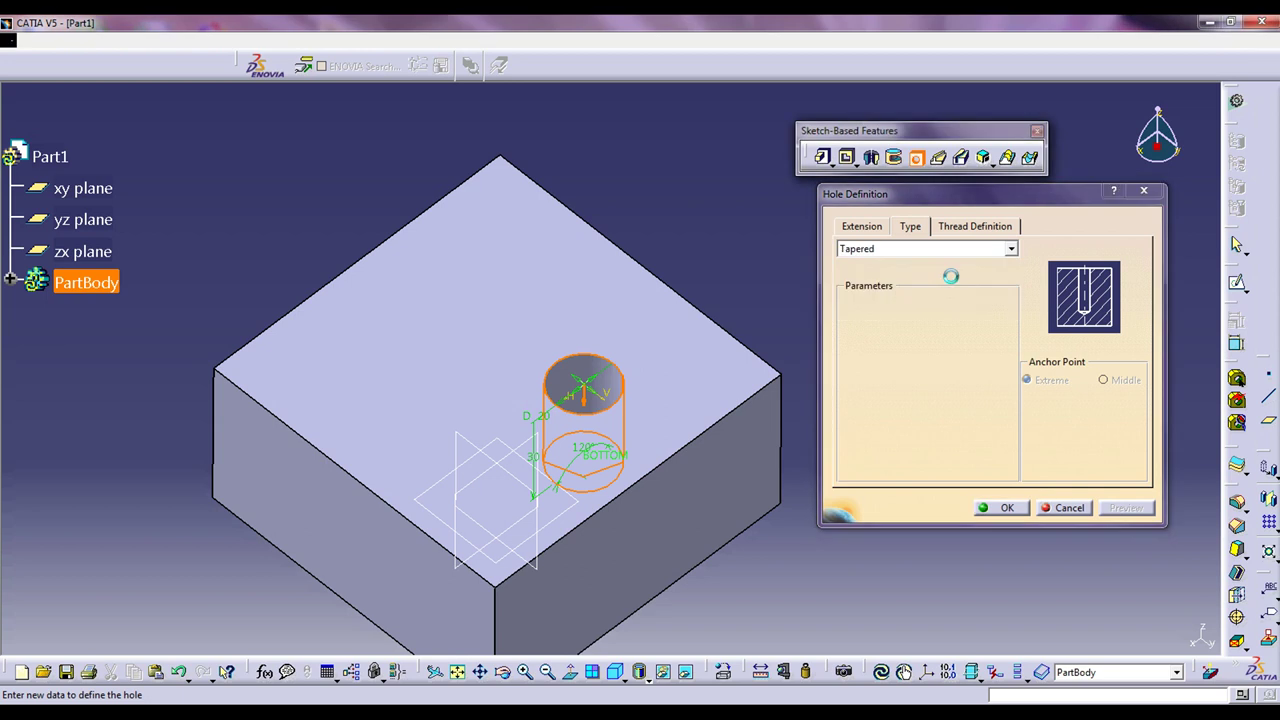
click(1128, 509)
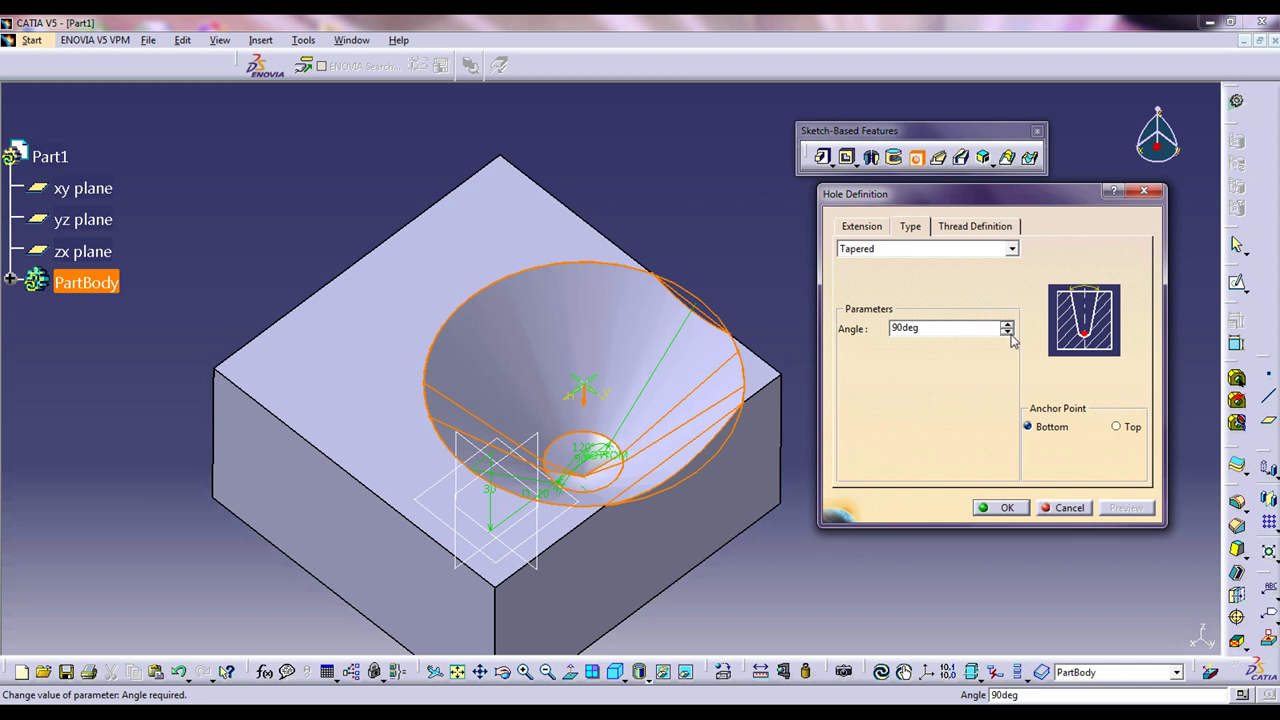
double_click(957, 328)
text(60)
middle_click(766, 555)
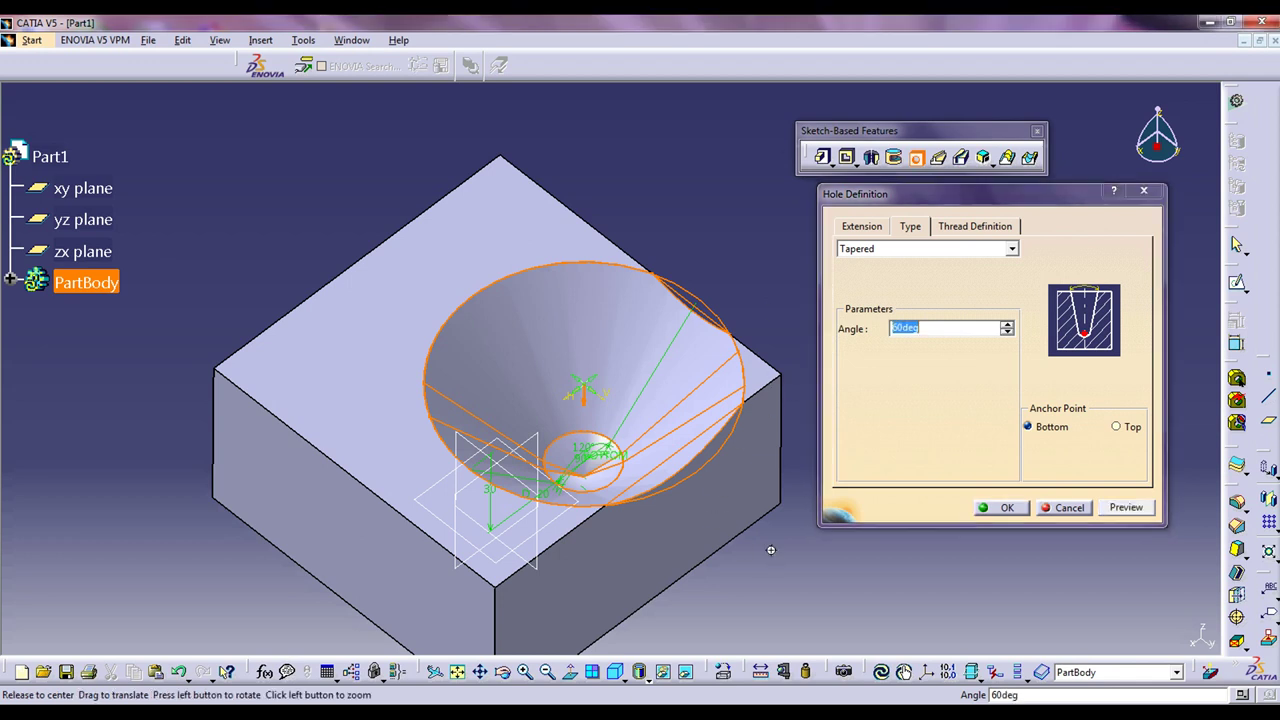
click(1125, 508)
Preview the taper anchored at the top, then anchor it back at the bottom.
middle_drag(722, 438, 678, 500)
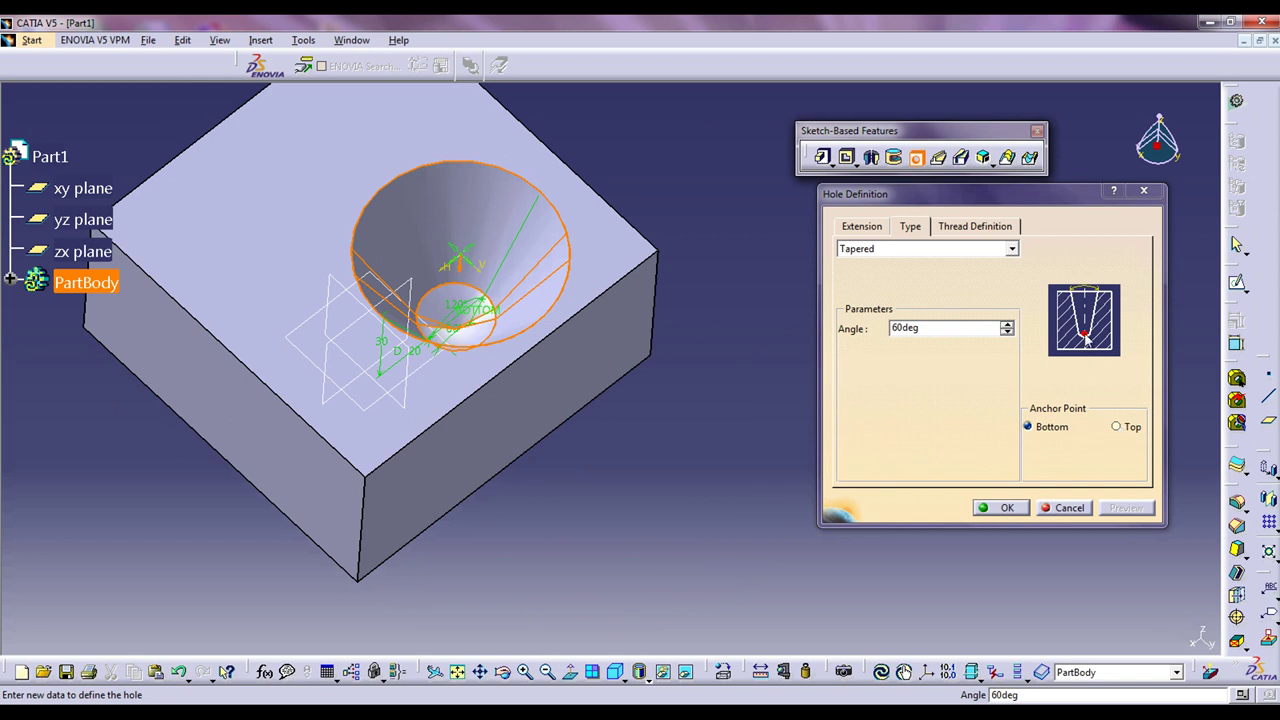
click(1117, 427)
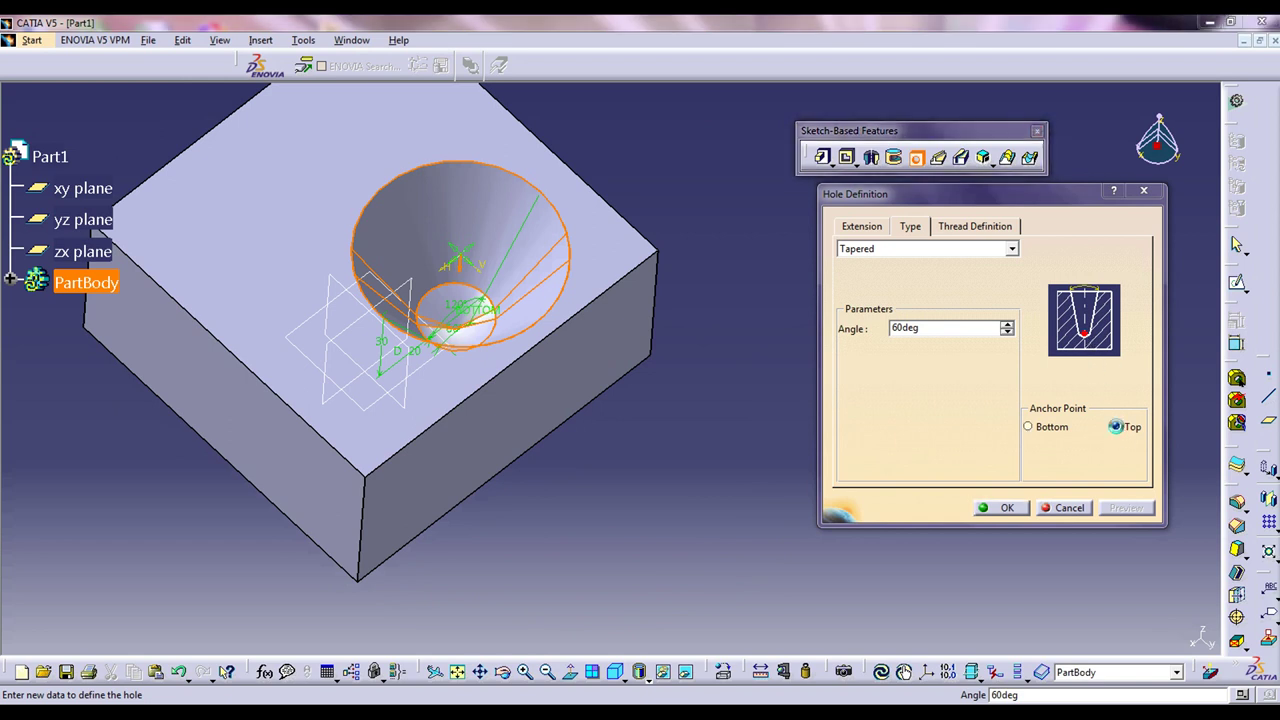
click(1125, 507)
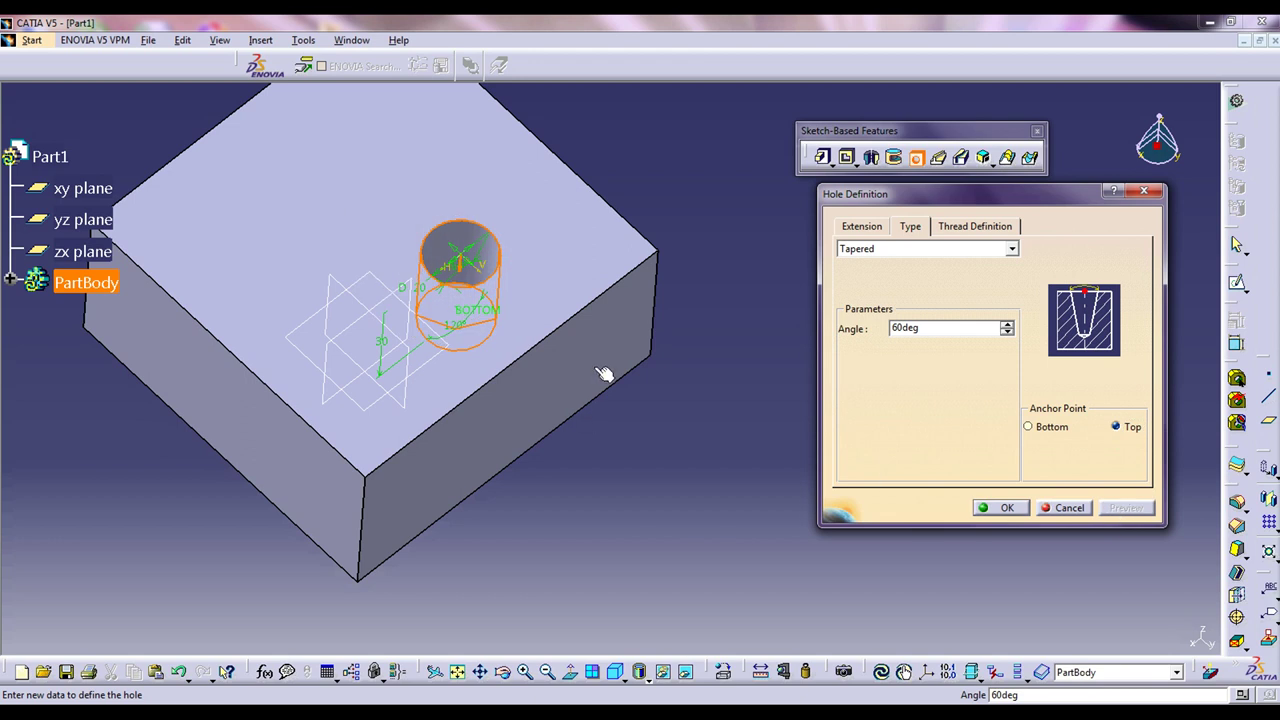
middle_drag(600, 372, 595, 468)
mouse_move(637, 205)
middle_down()
mouse_move(609, 277)
mouse_move(651, 283)
mouse_move(588, 205)
middle_up()
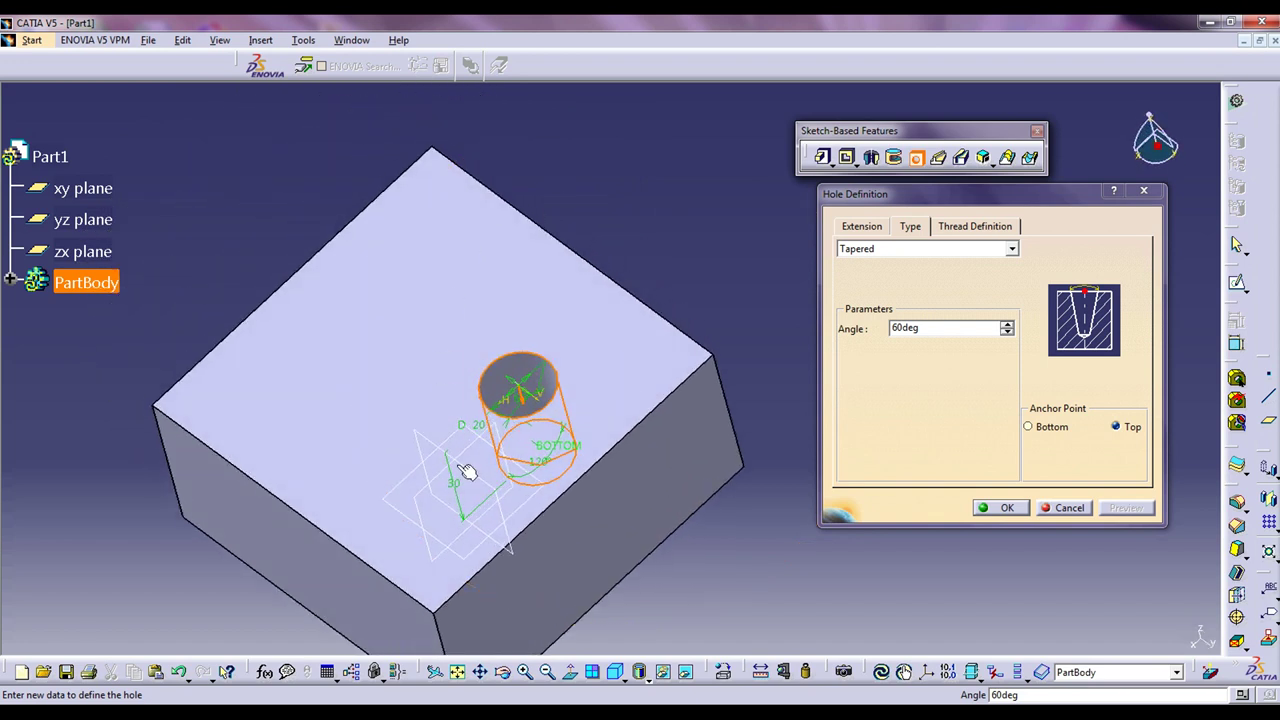
click(1032, 428)
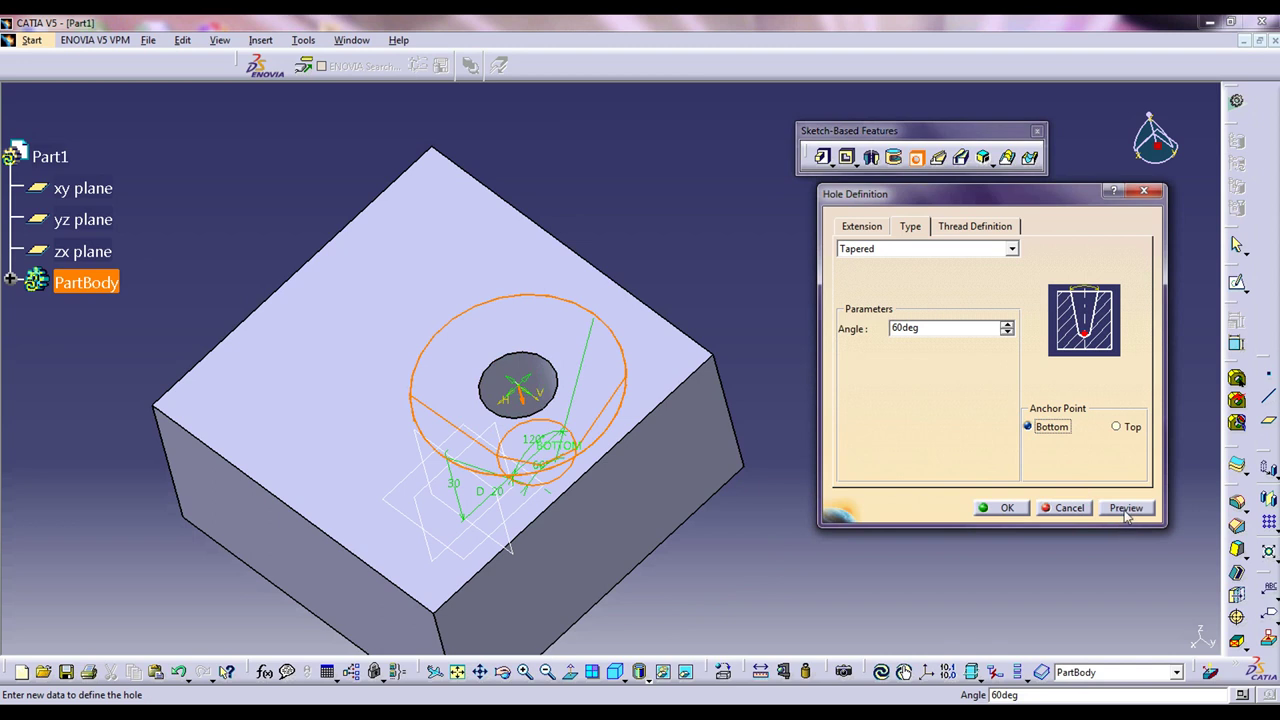
click(968, 251)
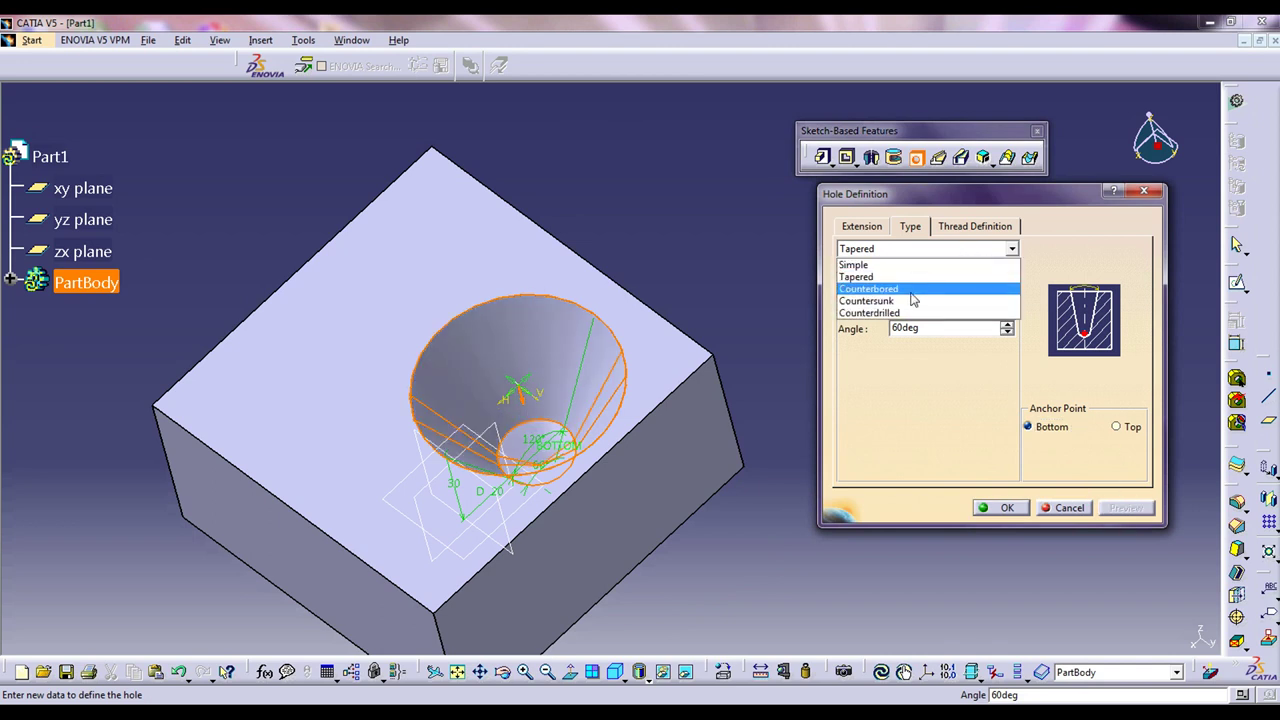
Make the hole Counterbored, preview it, and inspect the 20 mm hole diameter.
click(912, 290)
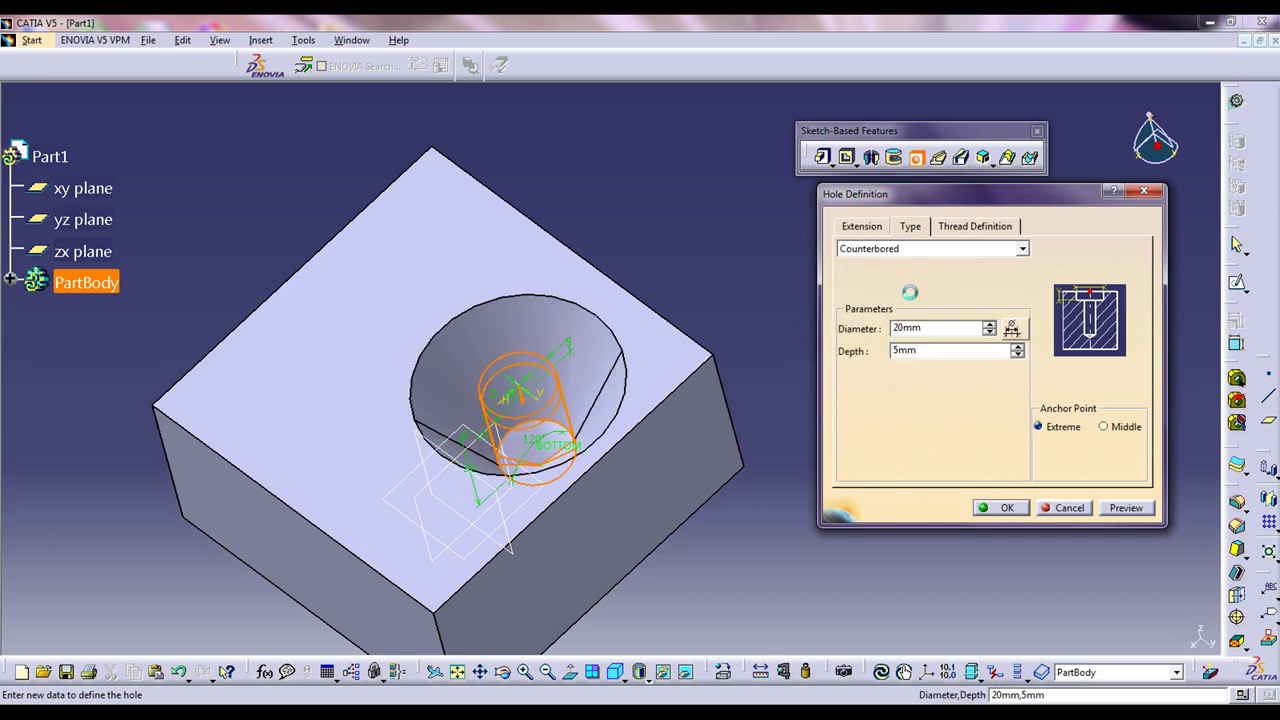
click(1131, 509)
mouse_move(733, 507)
middle_down()
mouse_move(609, 288)
mouse_move(620, 366)
mouse_move(680, 360)
middle_up()
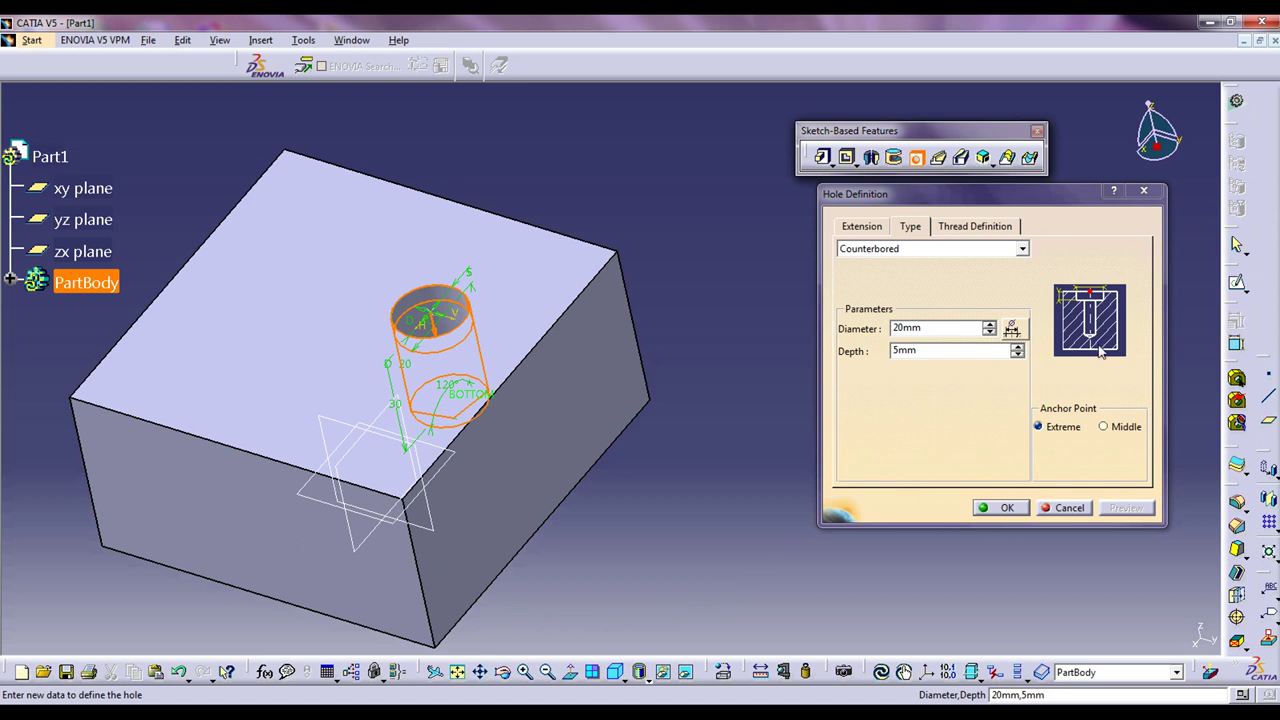
click(855, 228)
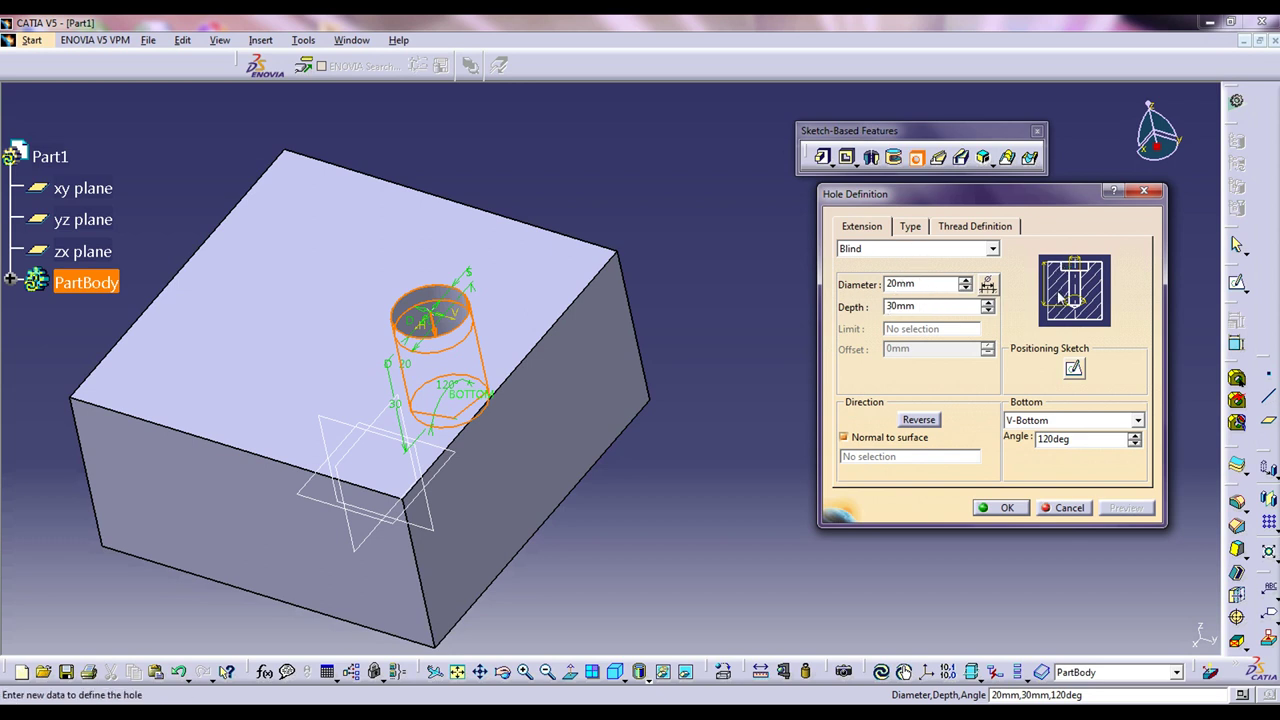
drag(928, 288, 862, 284)
click(917, 229)
Set the counterbore diameter to 30 mm with 5 mm depth and preview it.
double_click(932, 329)
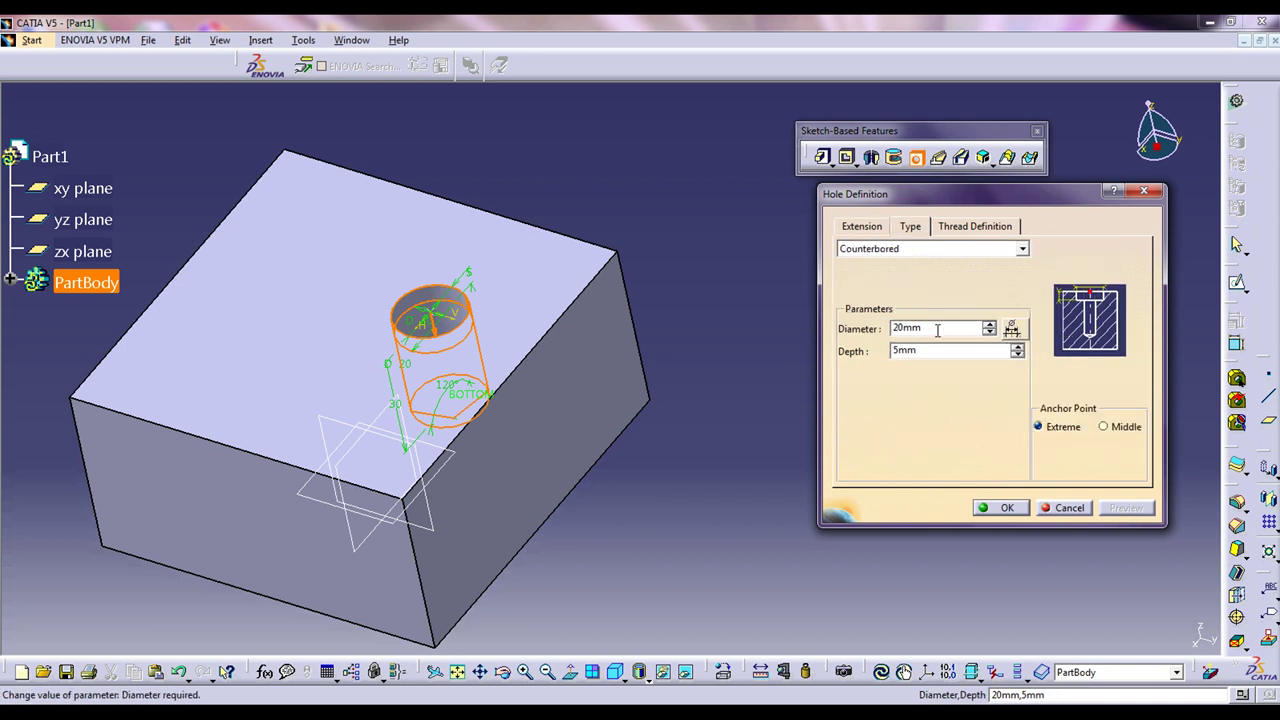
text(30)
key(Return)
middle_drag(722, 453, 610, 363)
middle_drag(364, 272, 496, 347)
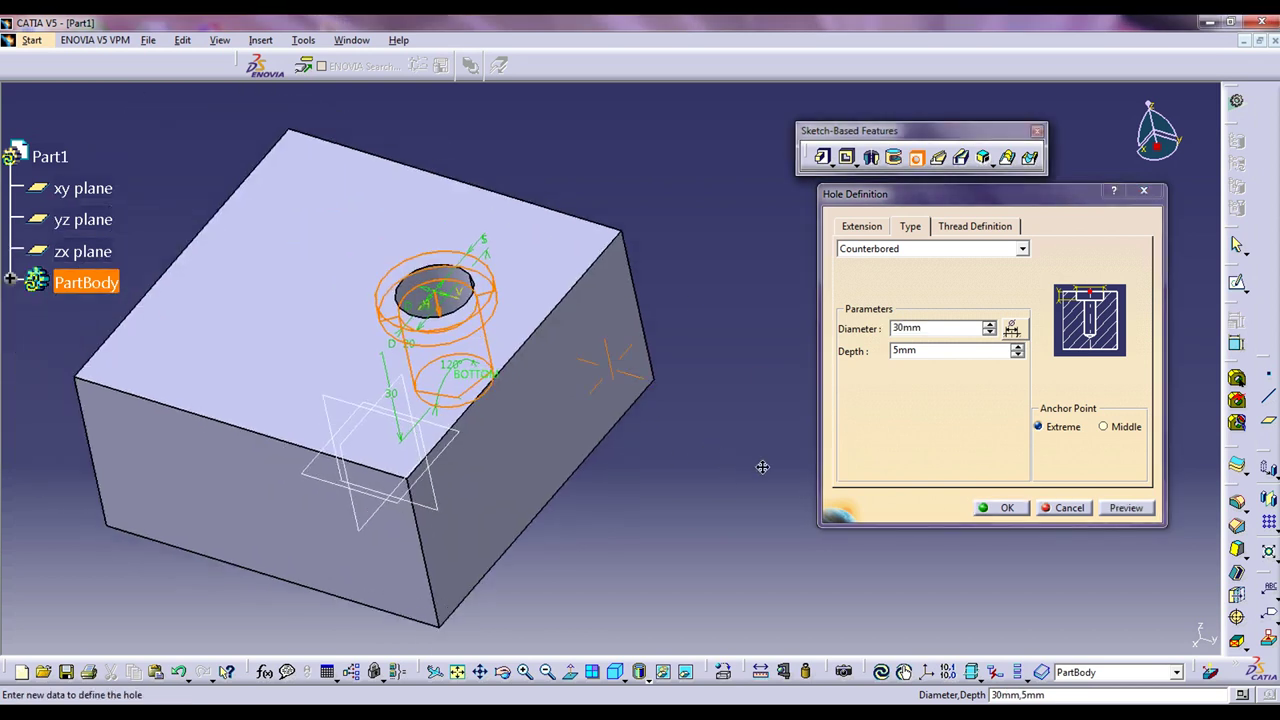
click(1138, 510)
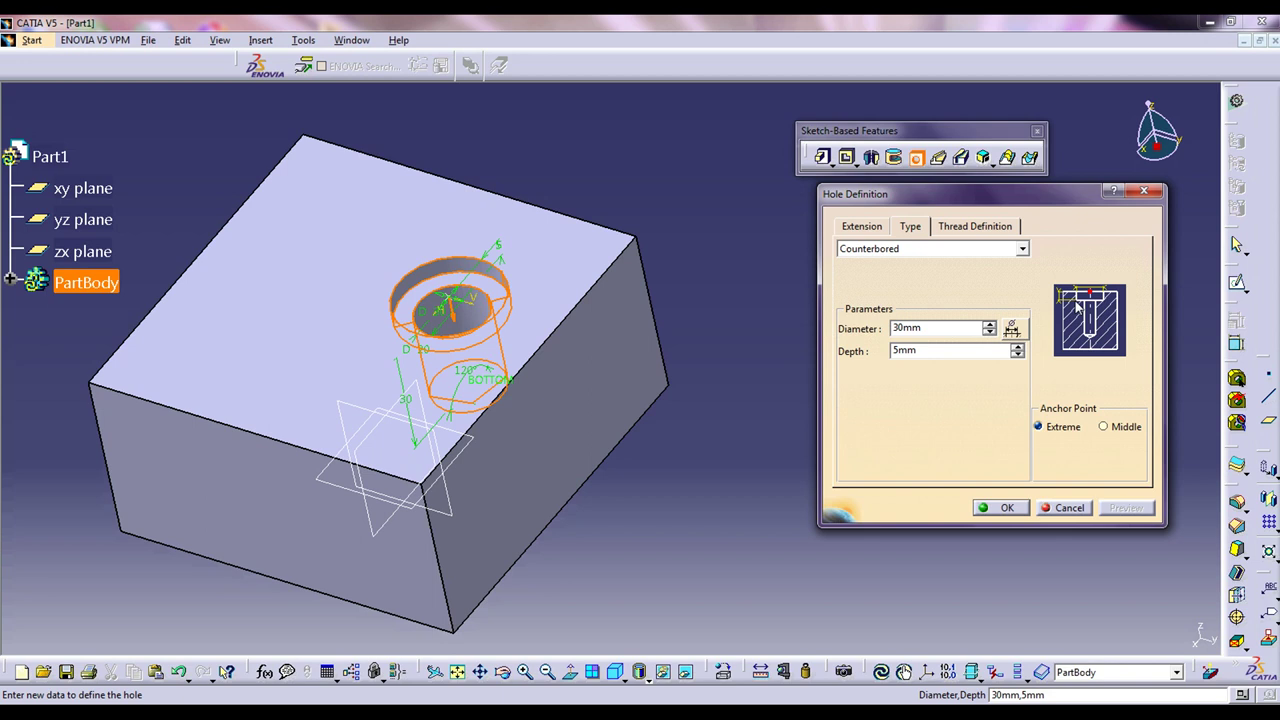
double_click(933, 328)
drag(924, 350, 888, 350)
Give the hole a Flat bottom on the Extension tab and preview it.
click(877, 232)
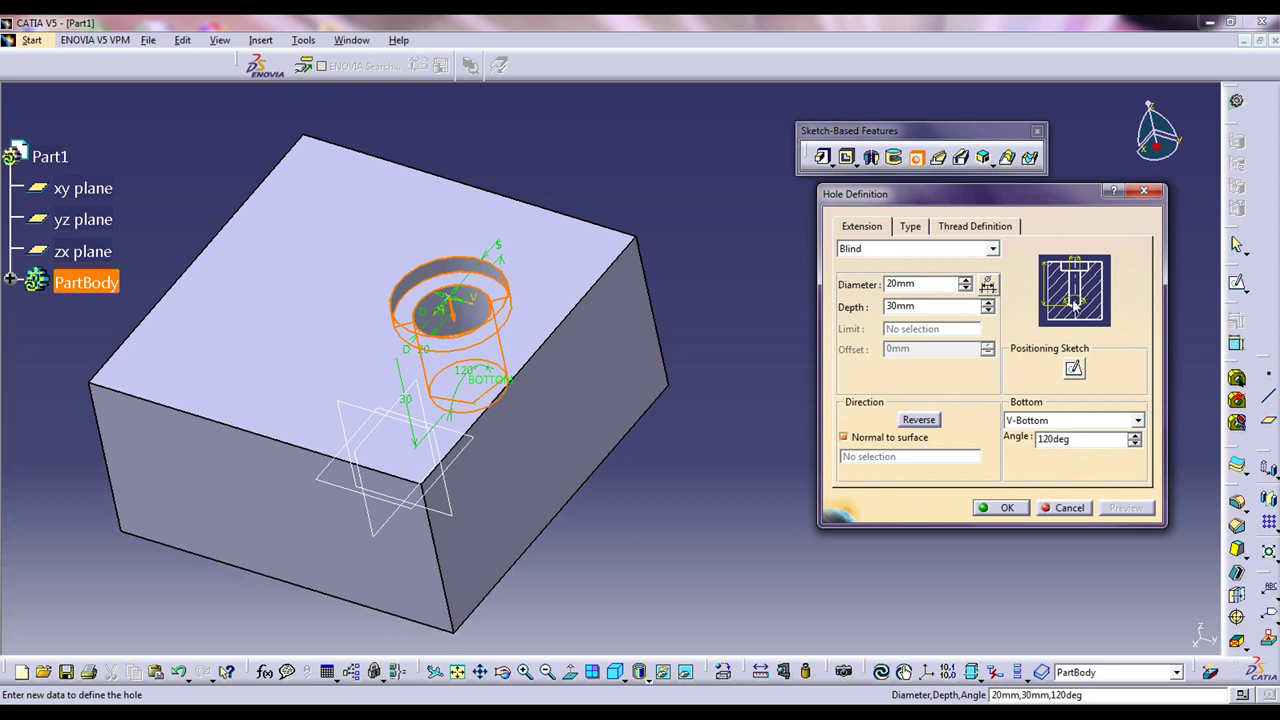
click(1139, 425)
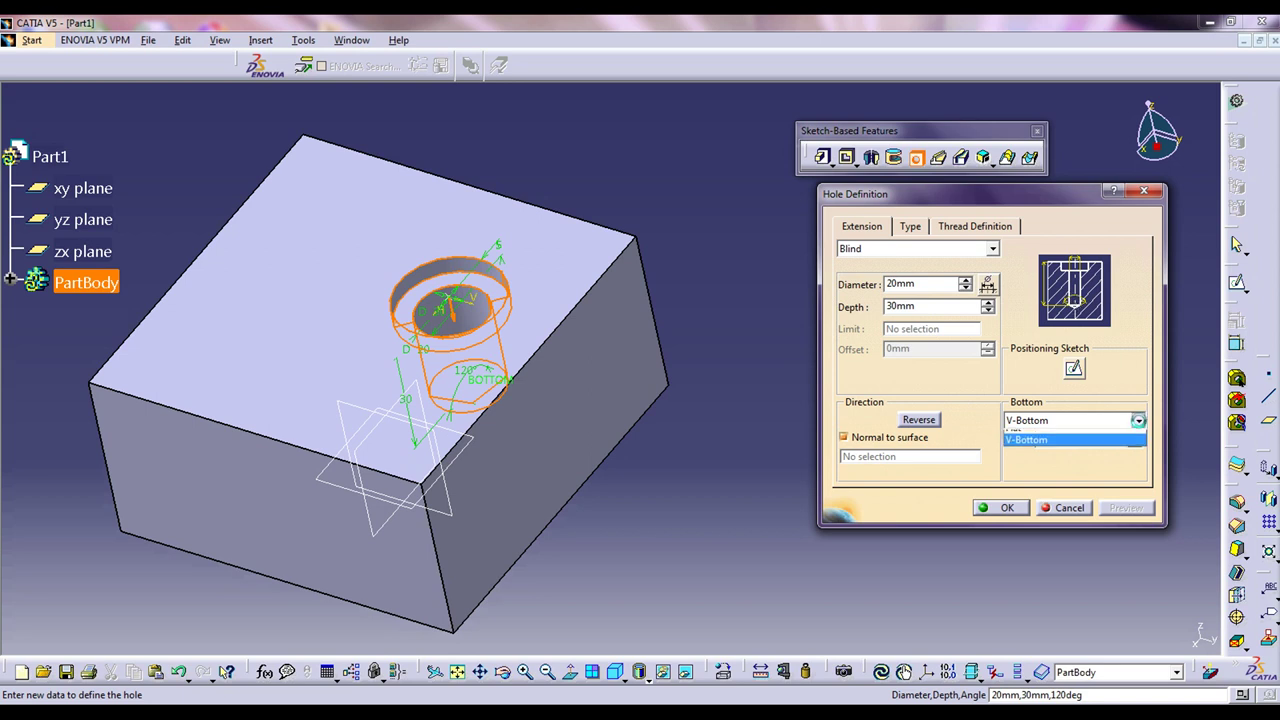
click(1070, 434)
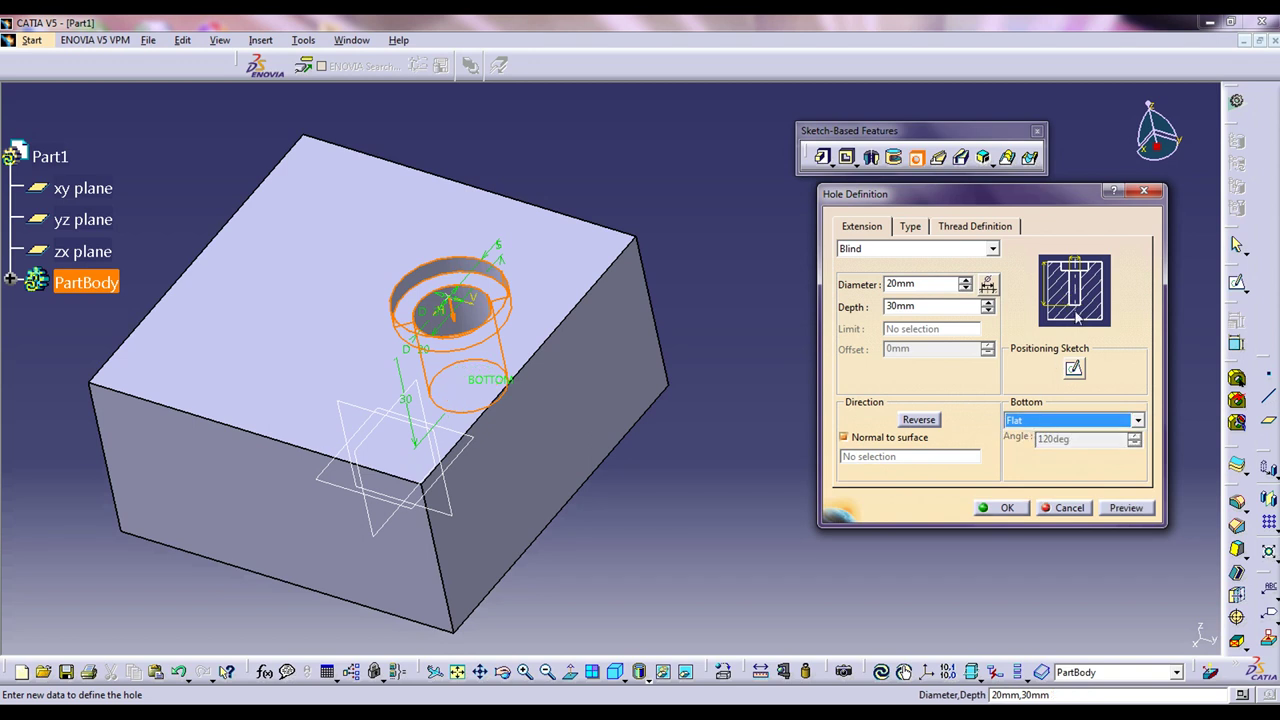
click(1132, 509)
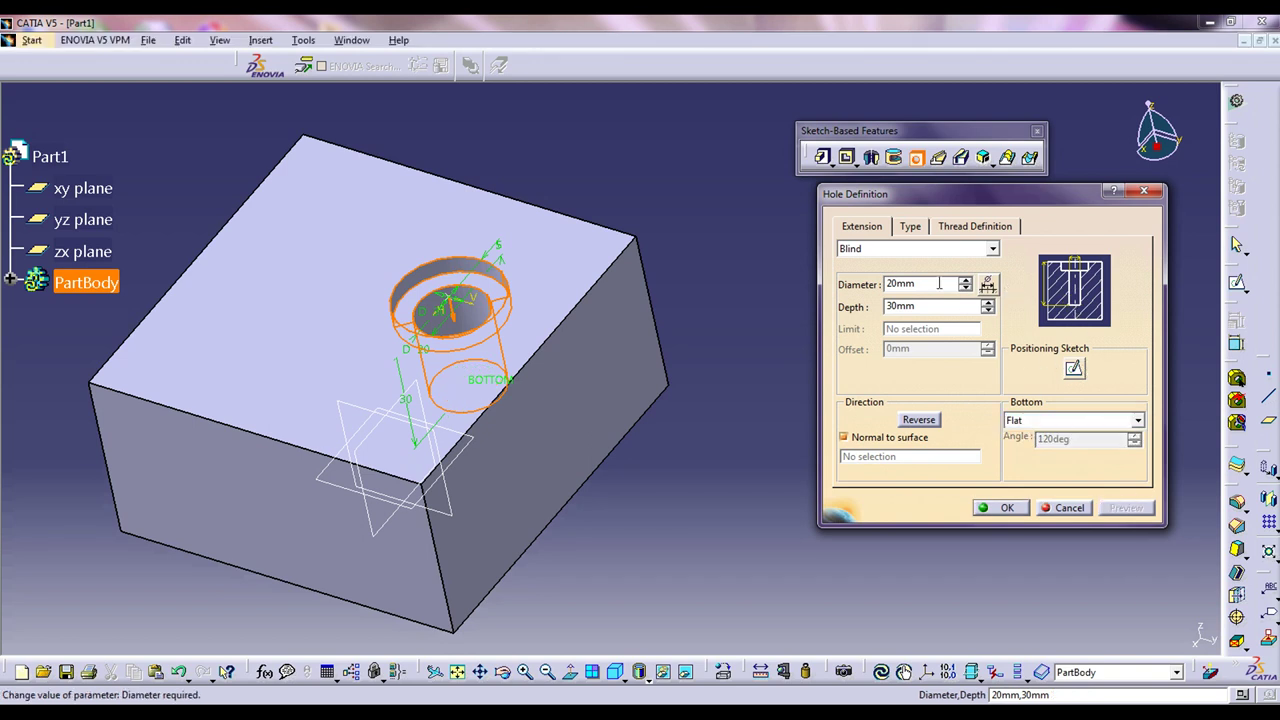
click(912, 229)
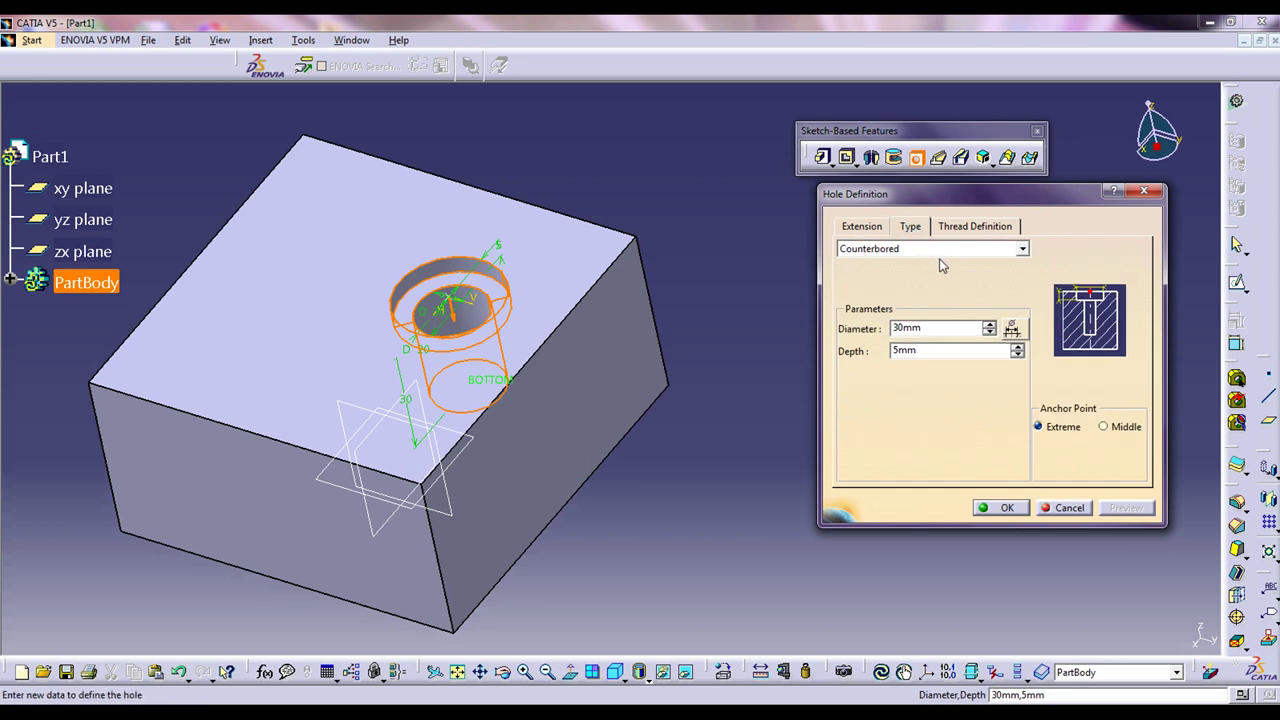
Make the hole Countersunk and preview it in Depth & Diameter mode.
click(937, 249)
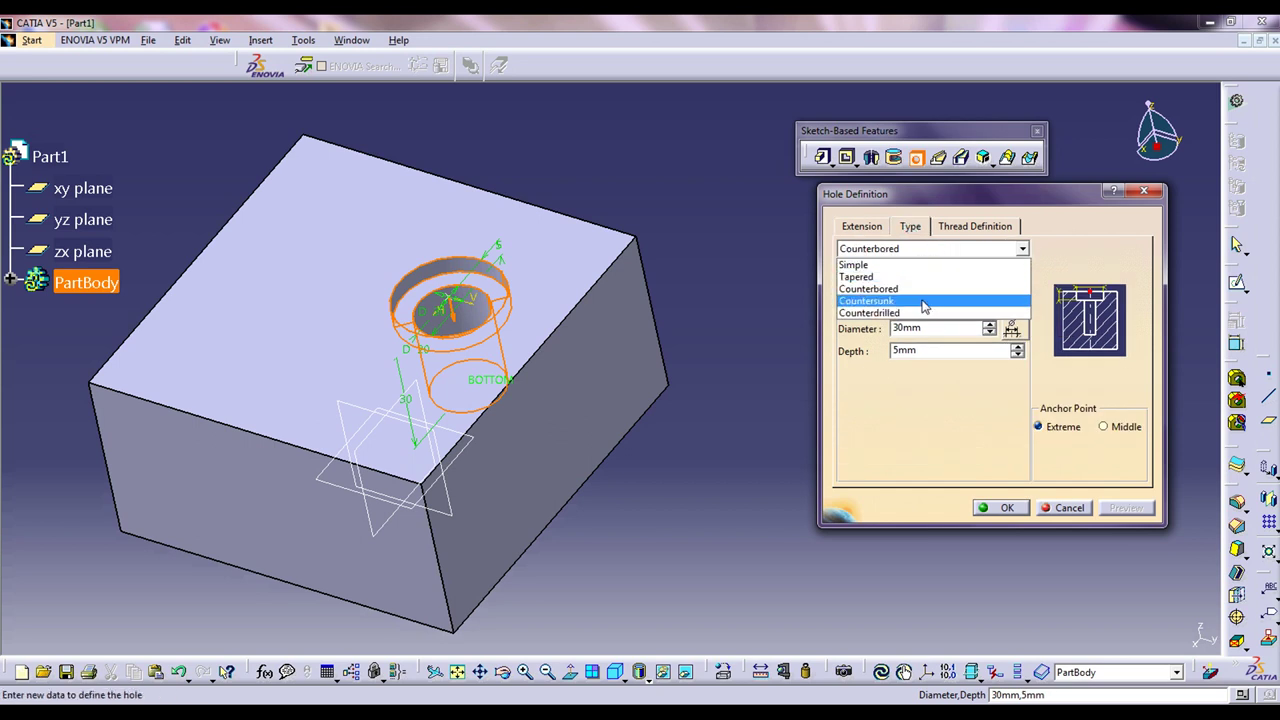
click(924, 302)
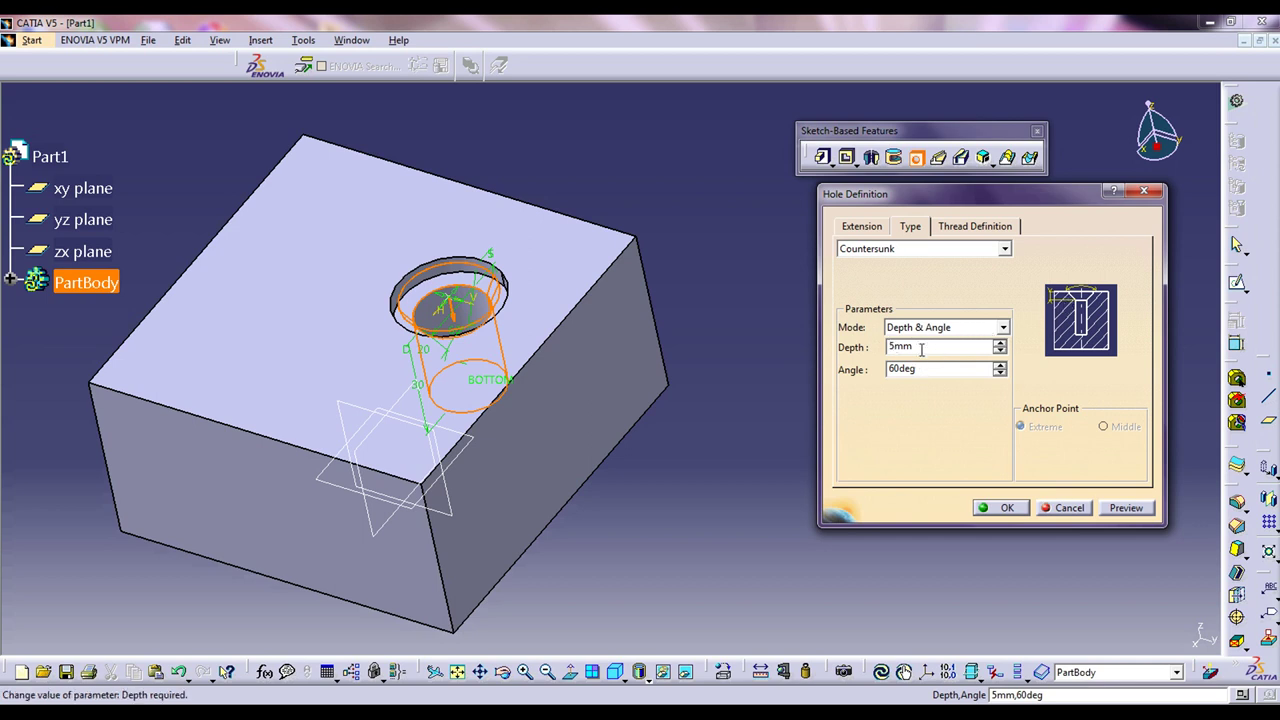
click(1128, 508)
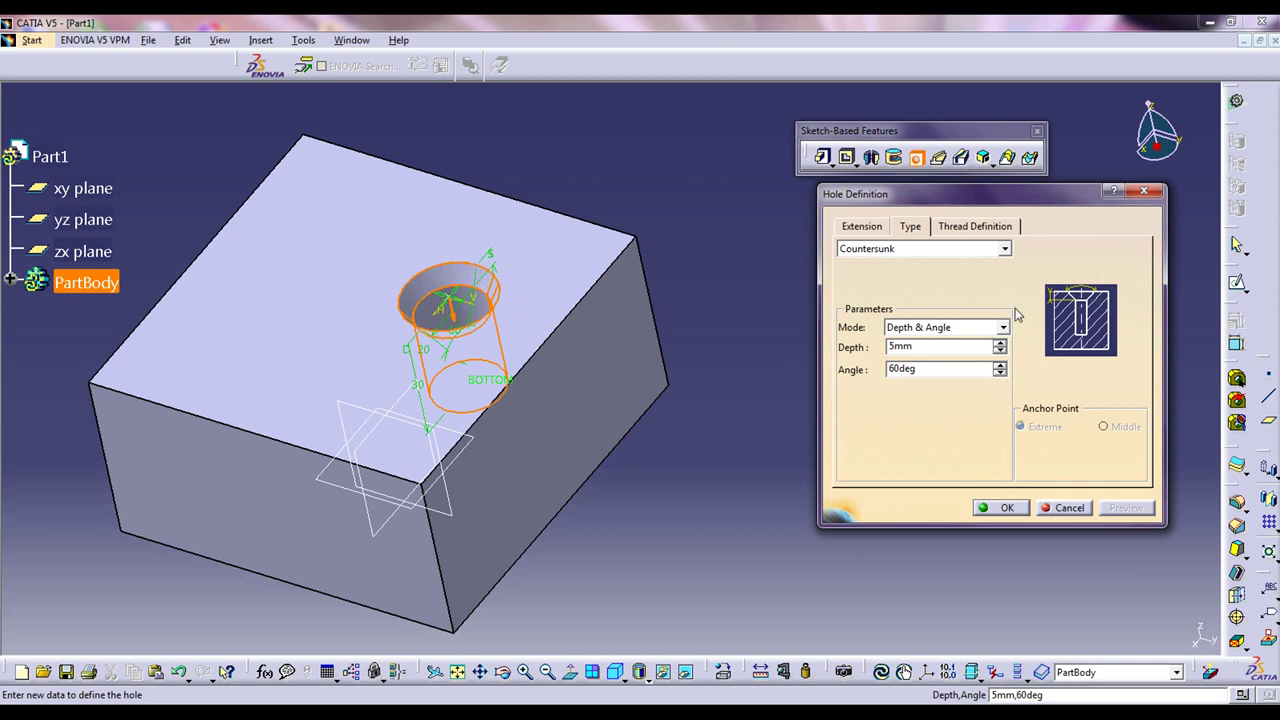
click(1003, 328)
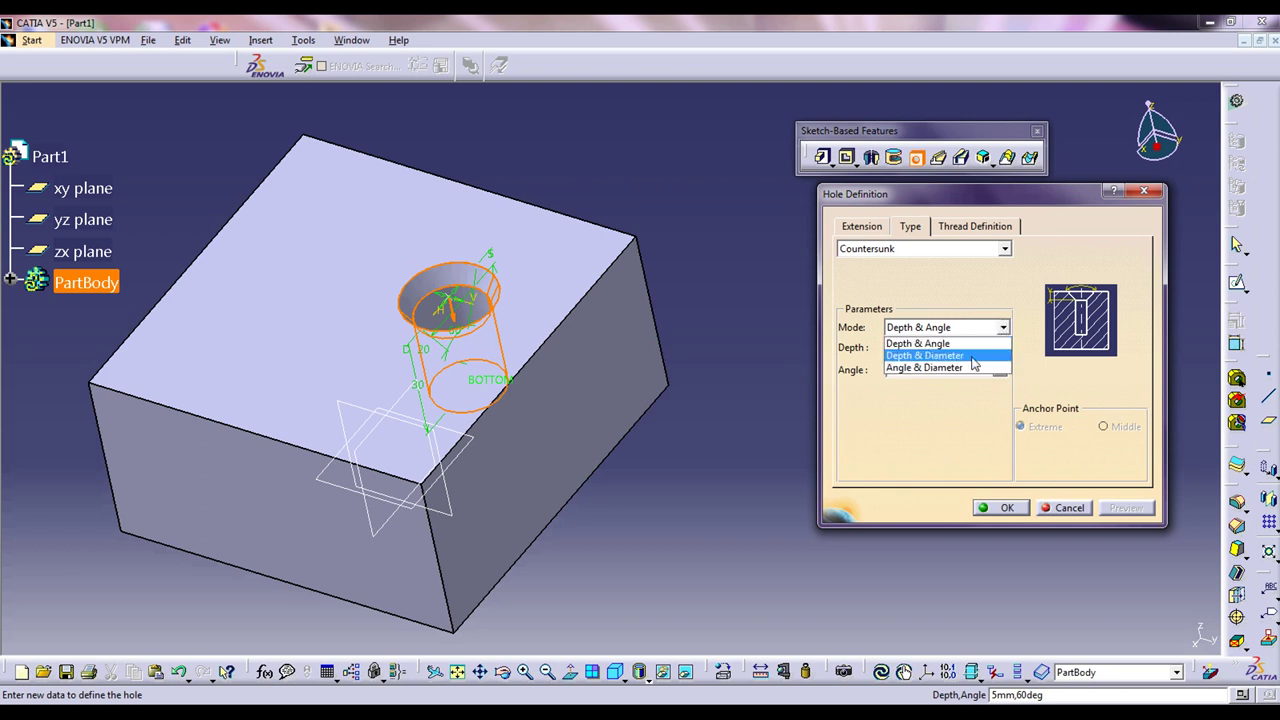
click(972, 357)
click(1127, 507)
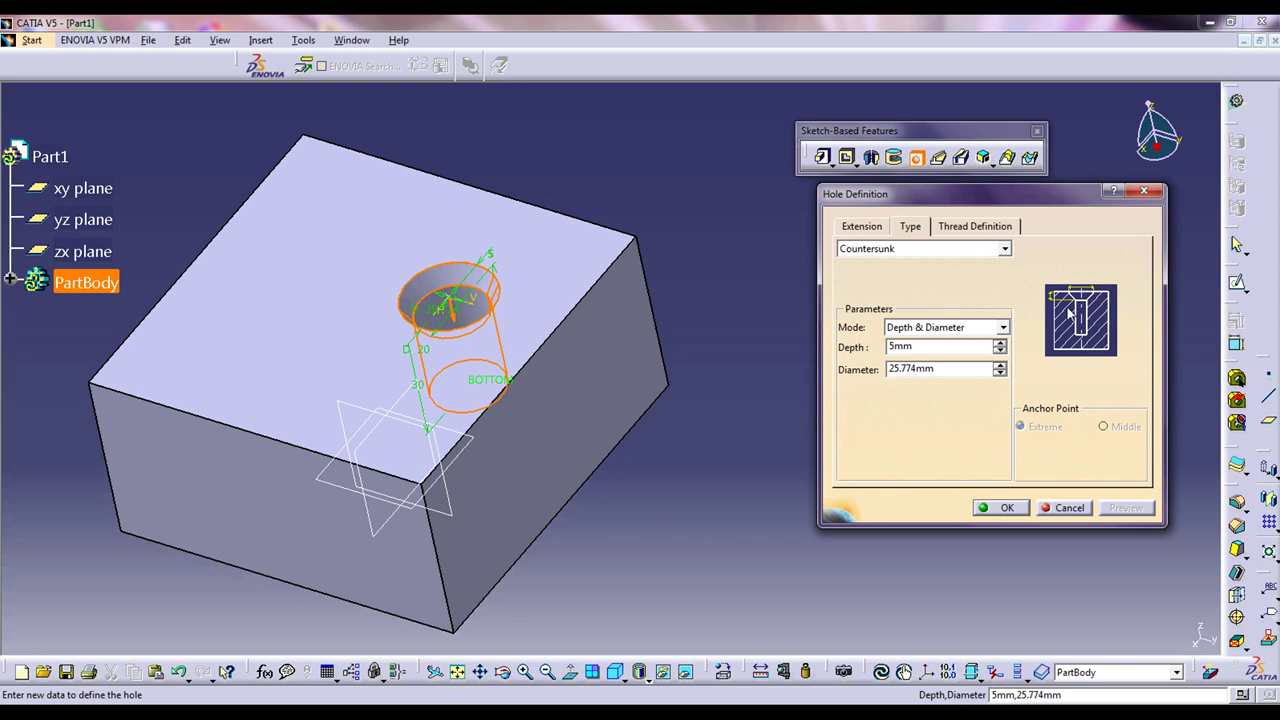
Check the 5 mm depth and 25.774 mm diameter, then switch to Angle & Diameter mode.
drag(960, 348, 868, 347)
drag(942, 373, 884, 369)
click(1004, 328)
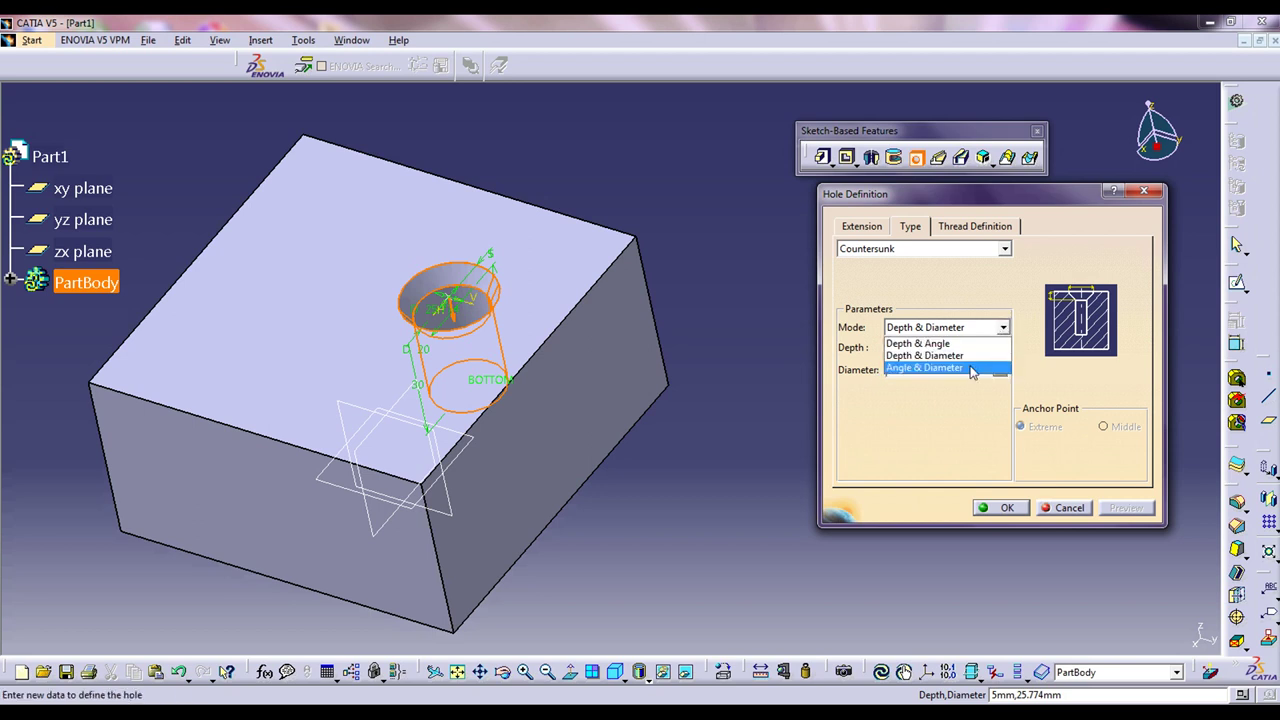
click(972, 368)
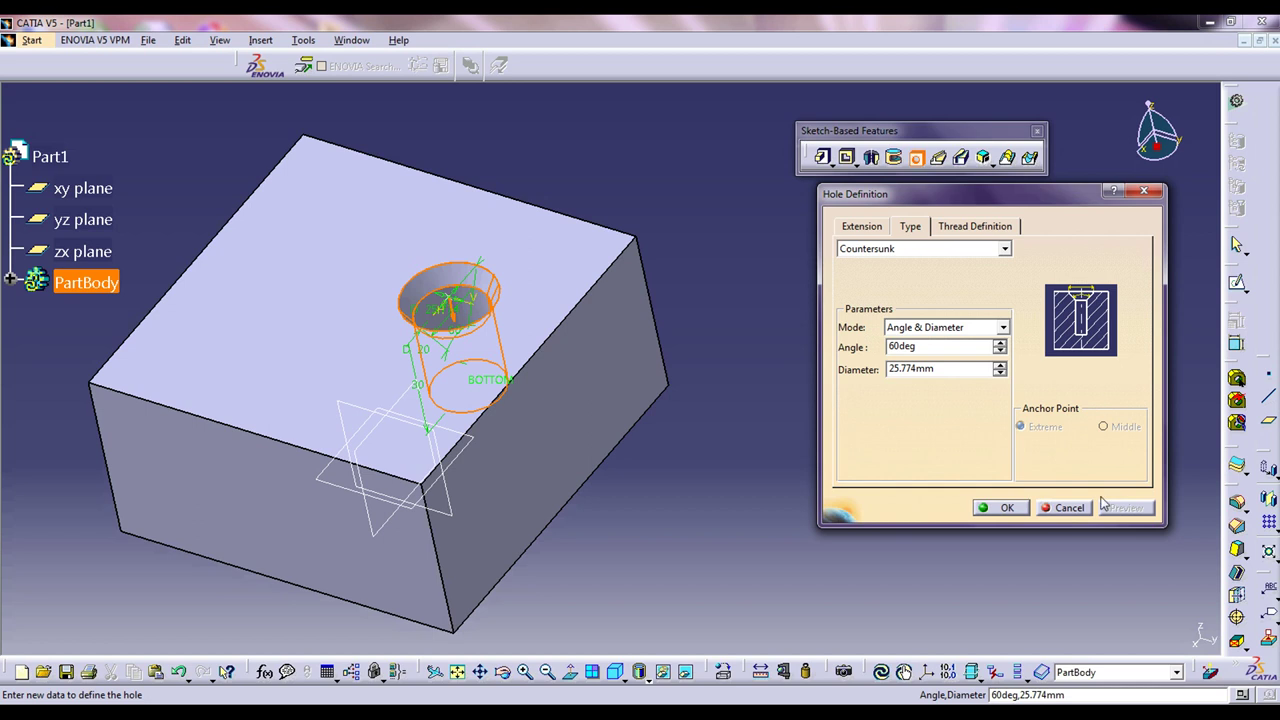
click(1004, 249)
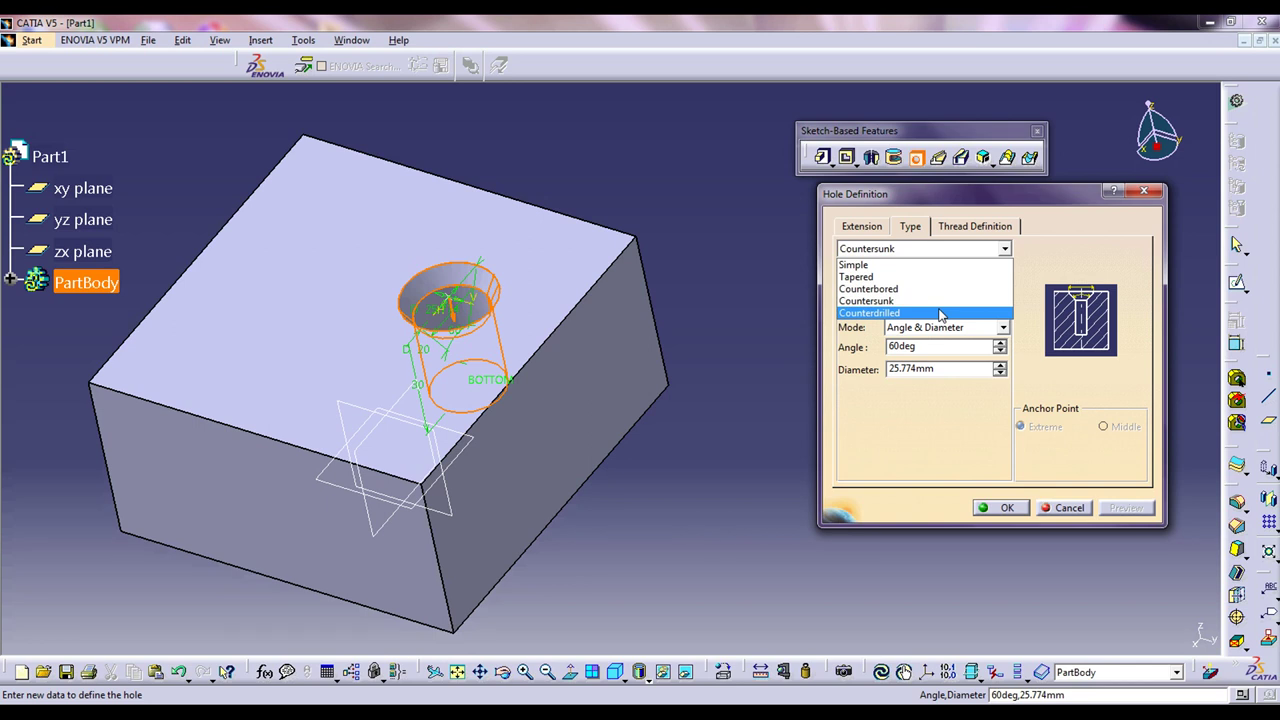
Briefly set the hole to Counterdrilled, check Extension settings, then choose Simple type.
click(940, 313)
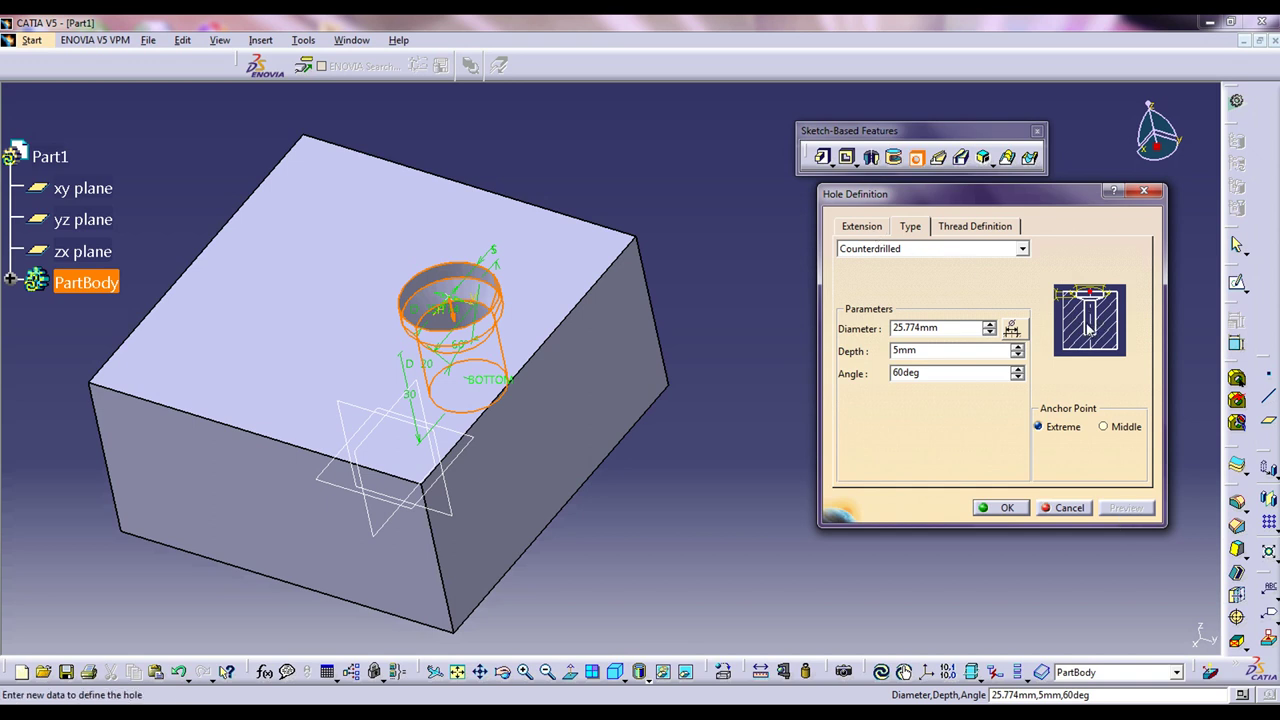
click(873, 230)
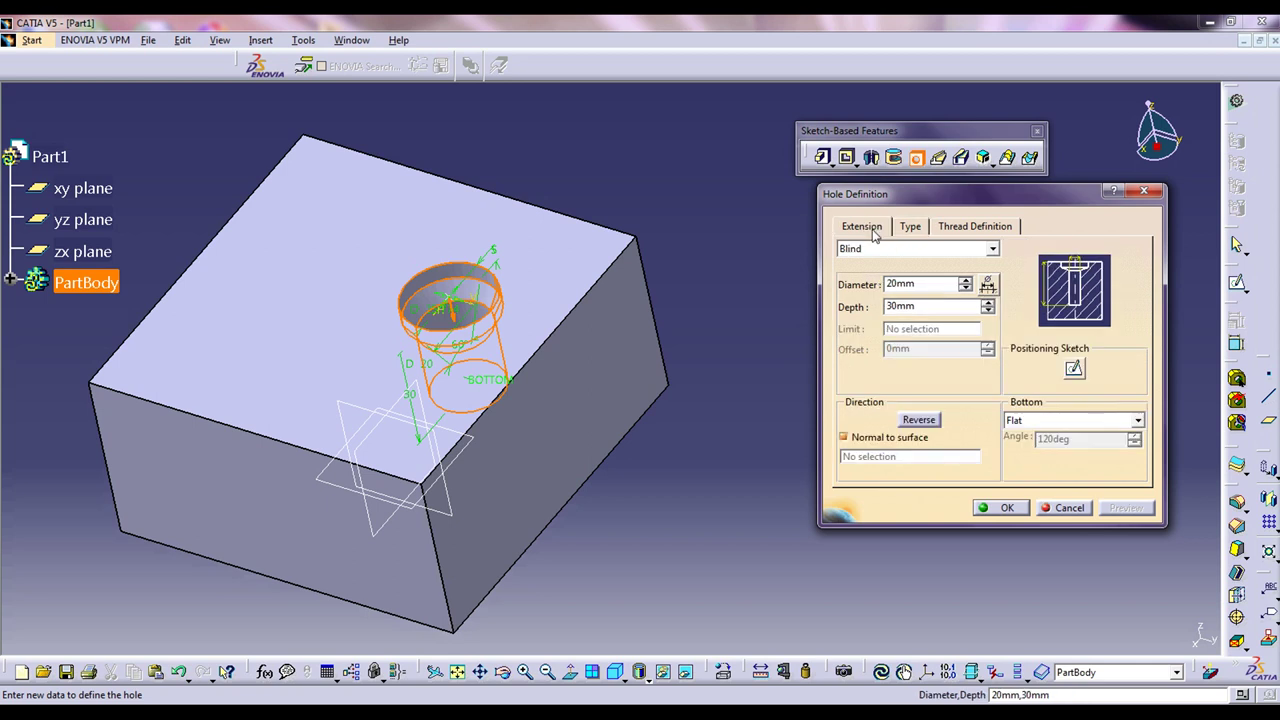
click(910, 228)
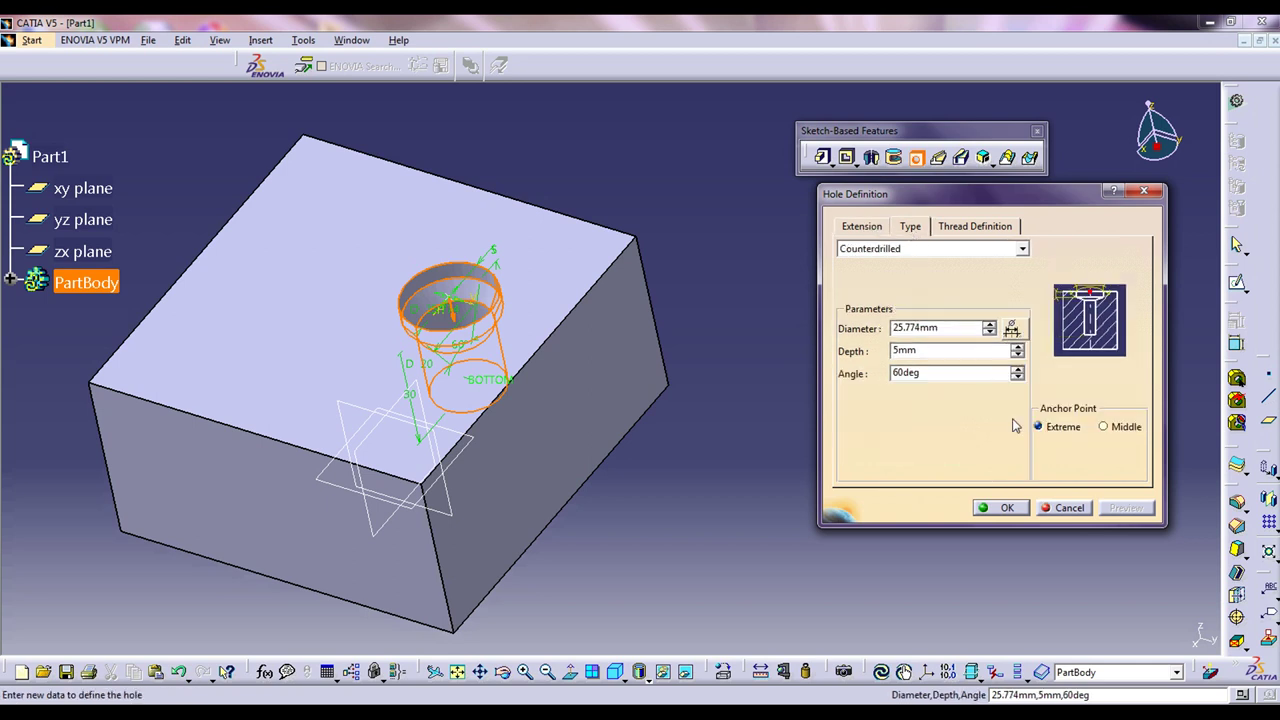
click(945, 250)
click(908, 262)
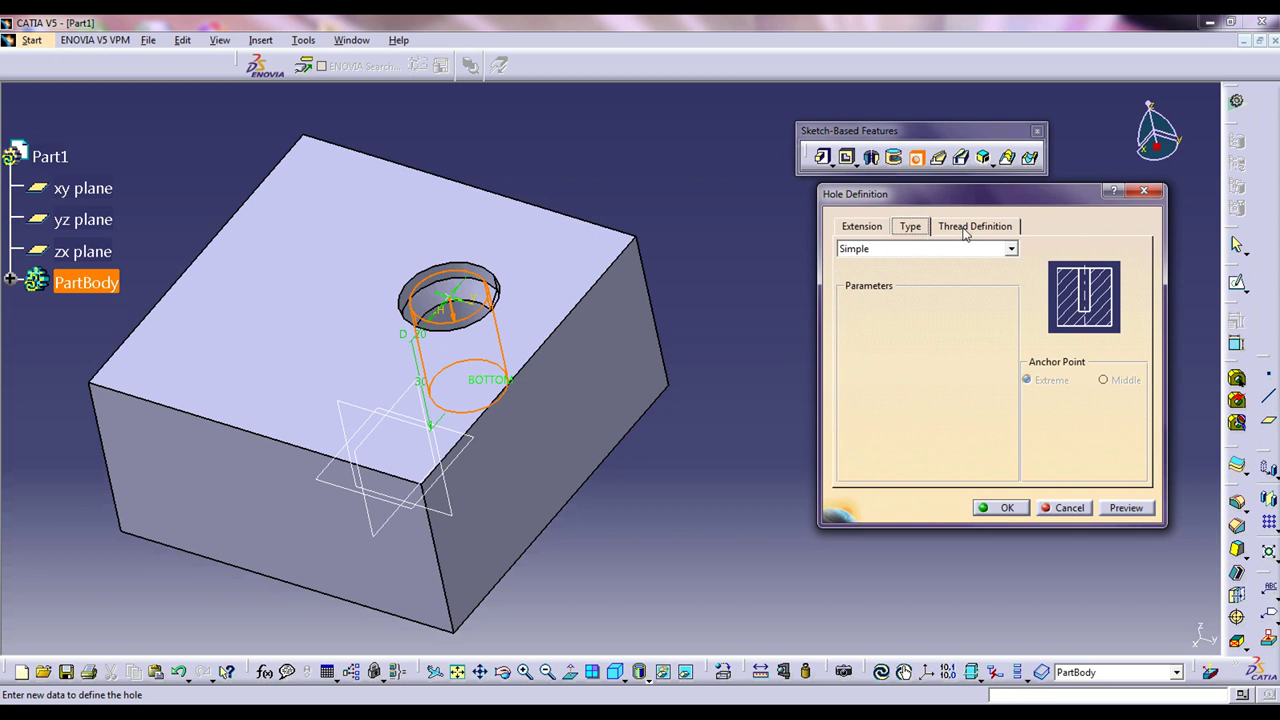
Thread the hole (22 mm diameter, 10 mm depth), comparing previews with threading off and on.
click(965, 230)
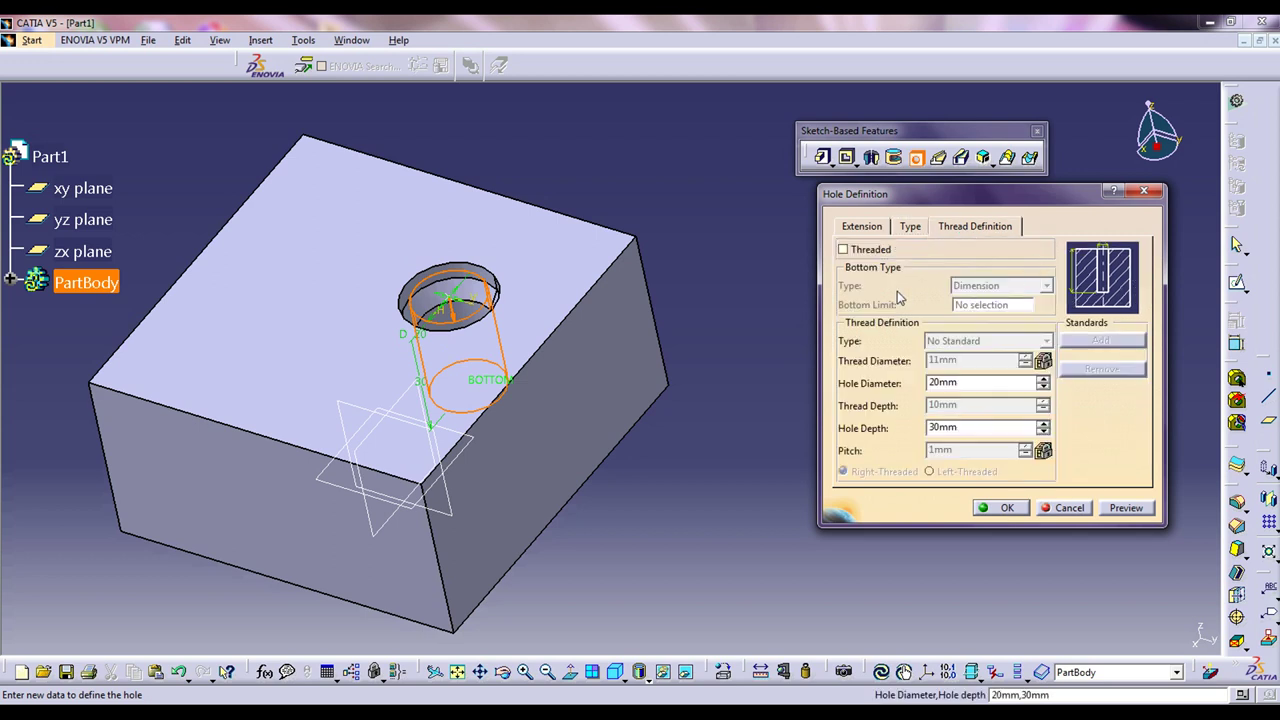
click(843, 250)
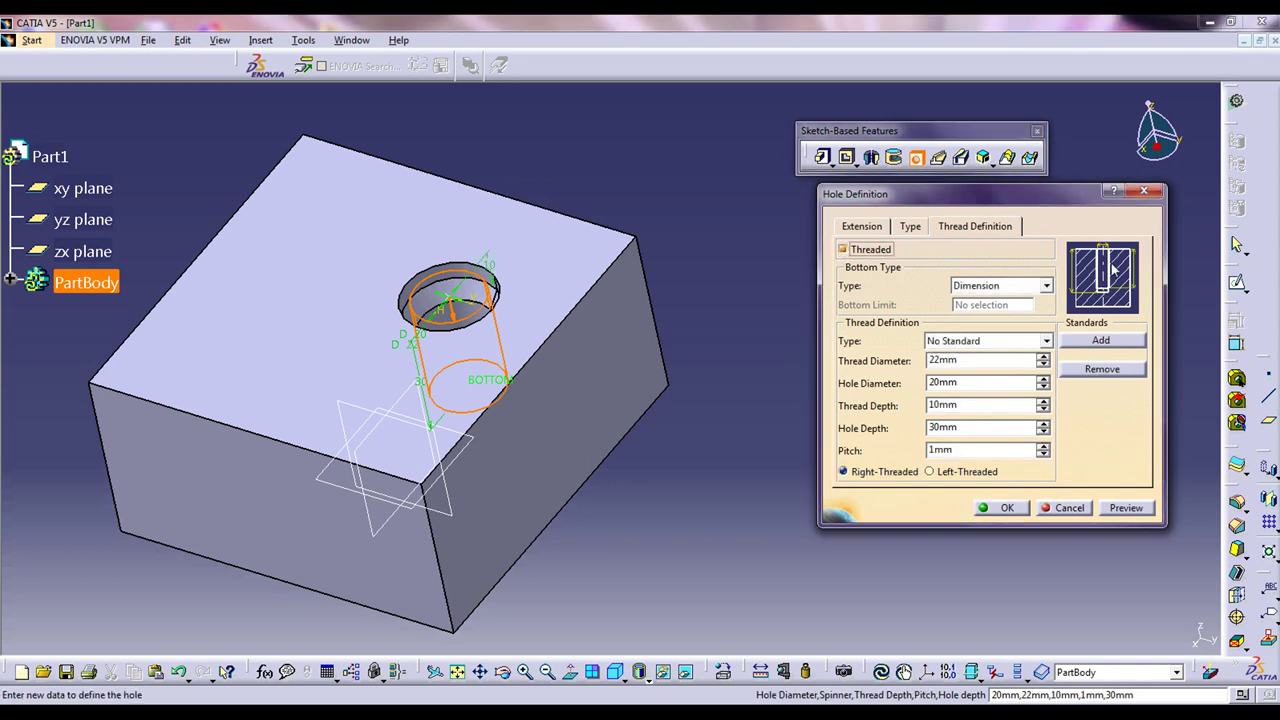
click(1126, 508)
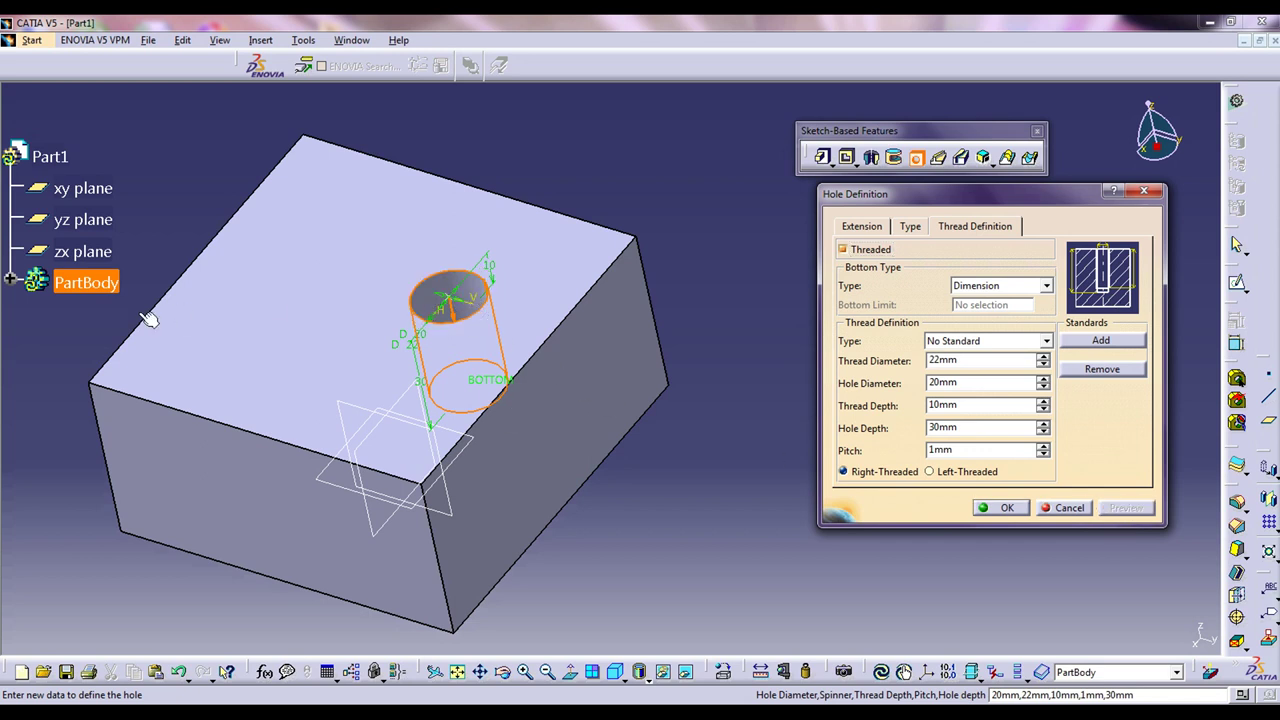
click(10, 282)
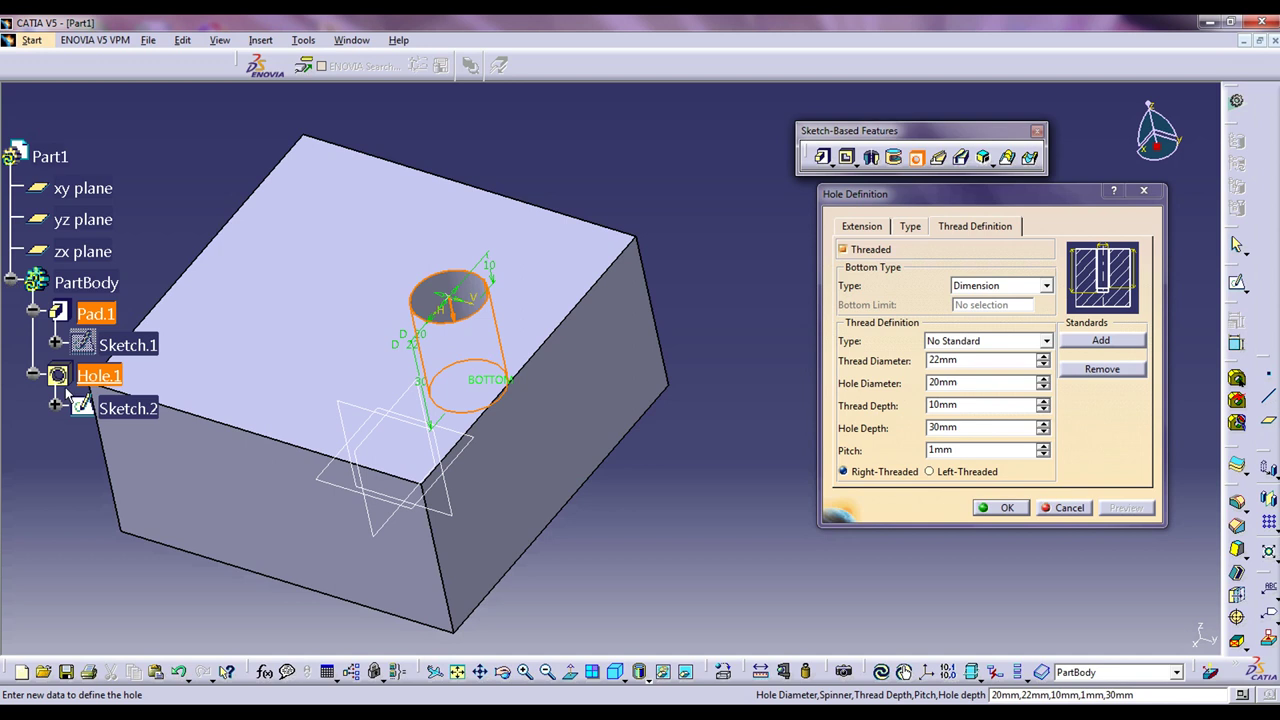
click(843, 249)
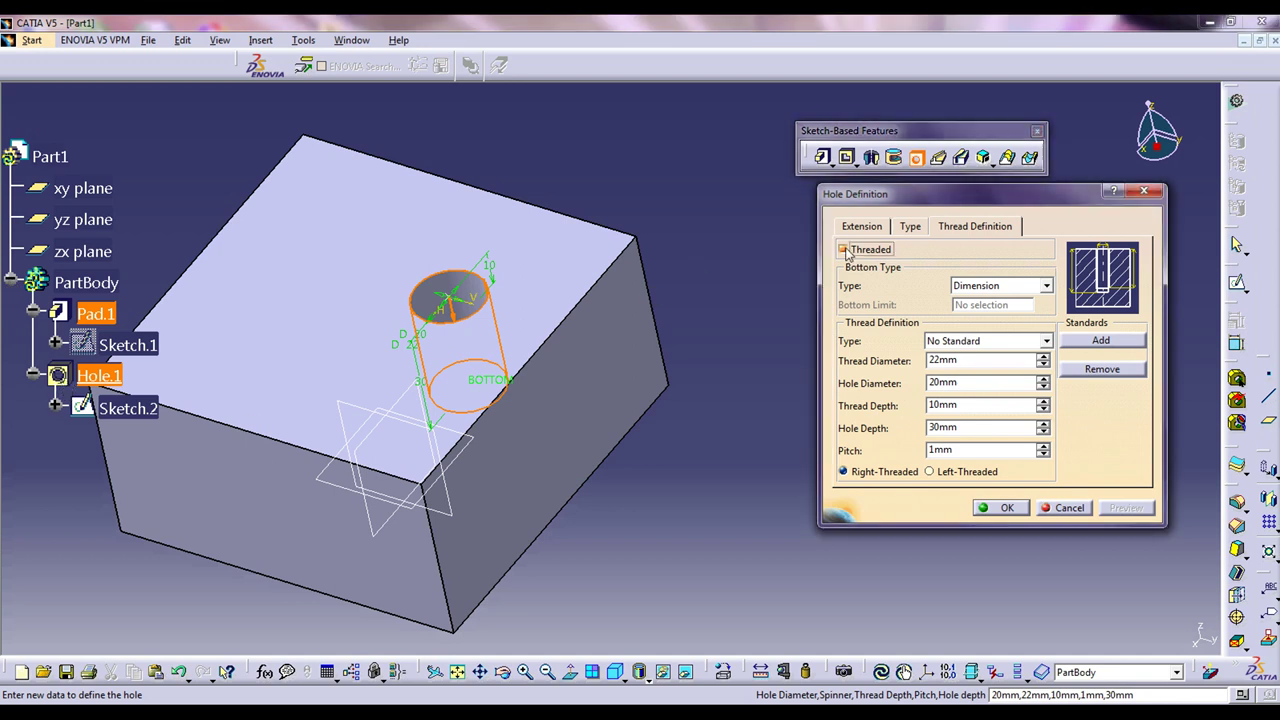
click(1125, 508)
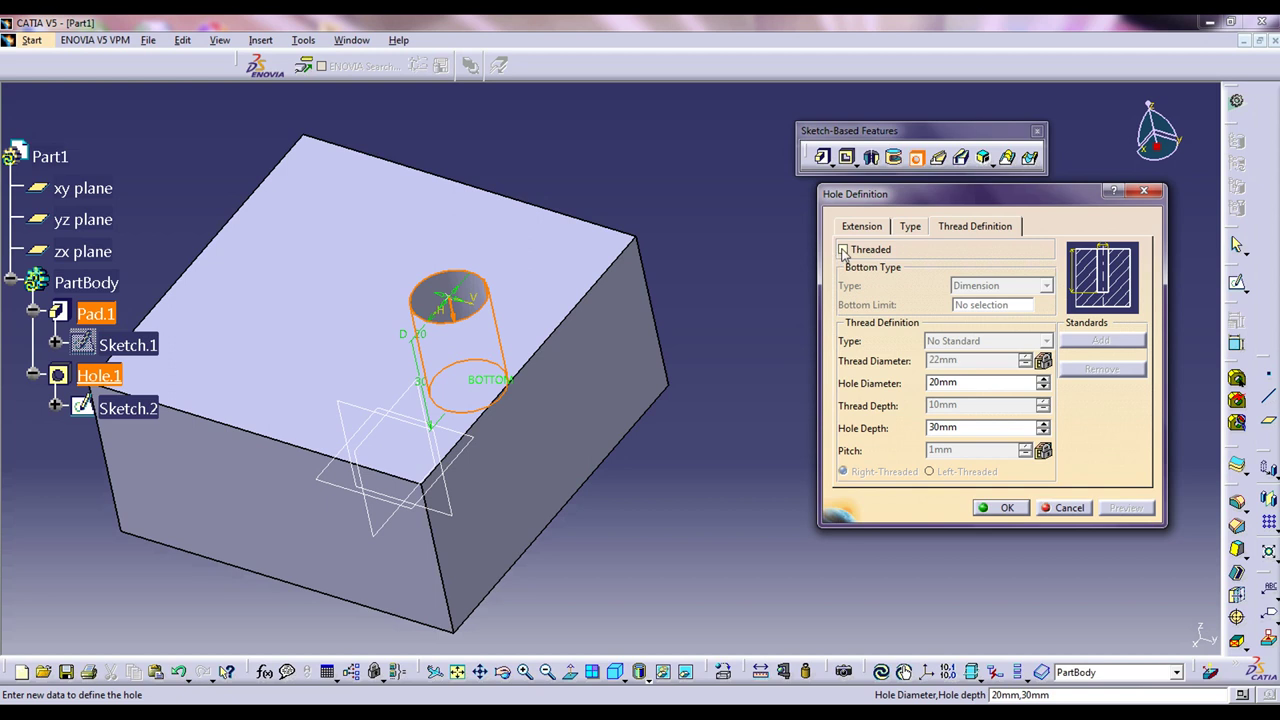
click(843, 250)
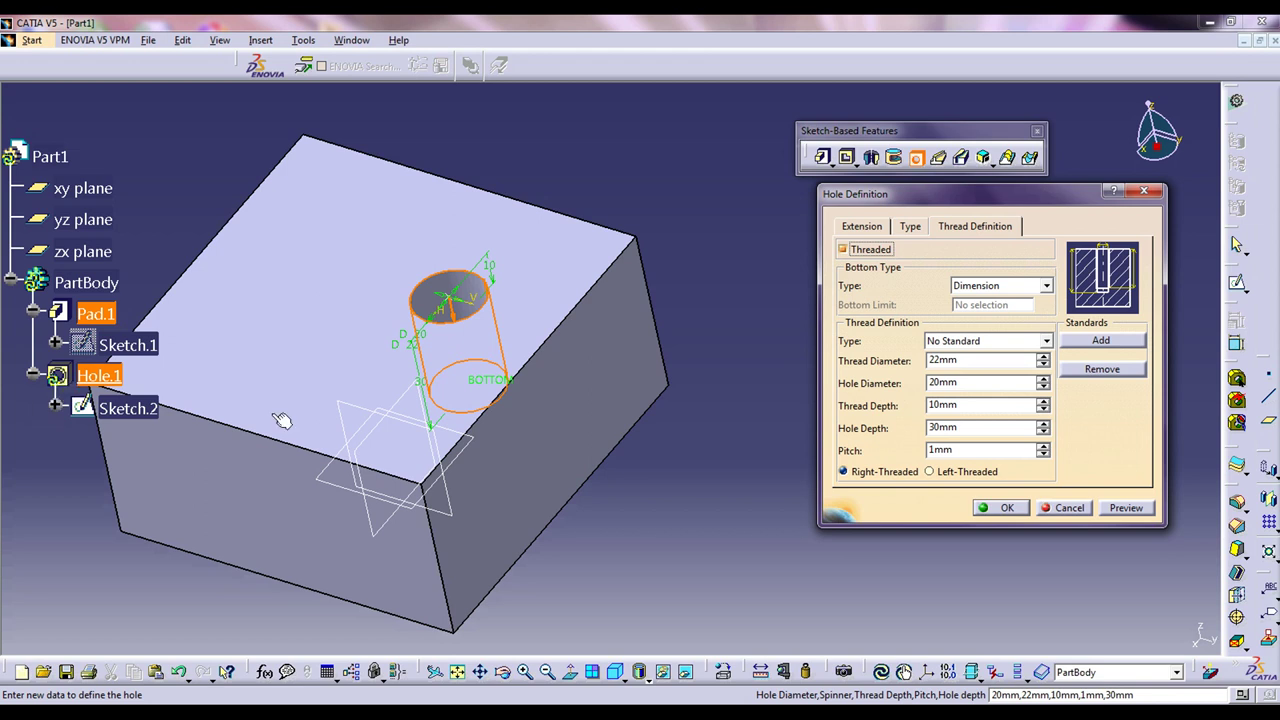
click(1127, 508)
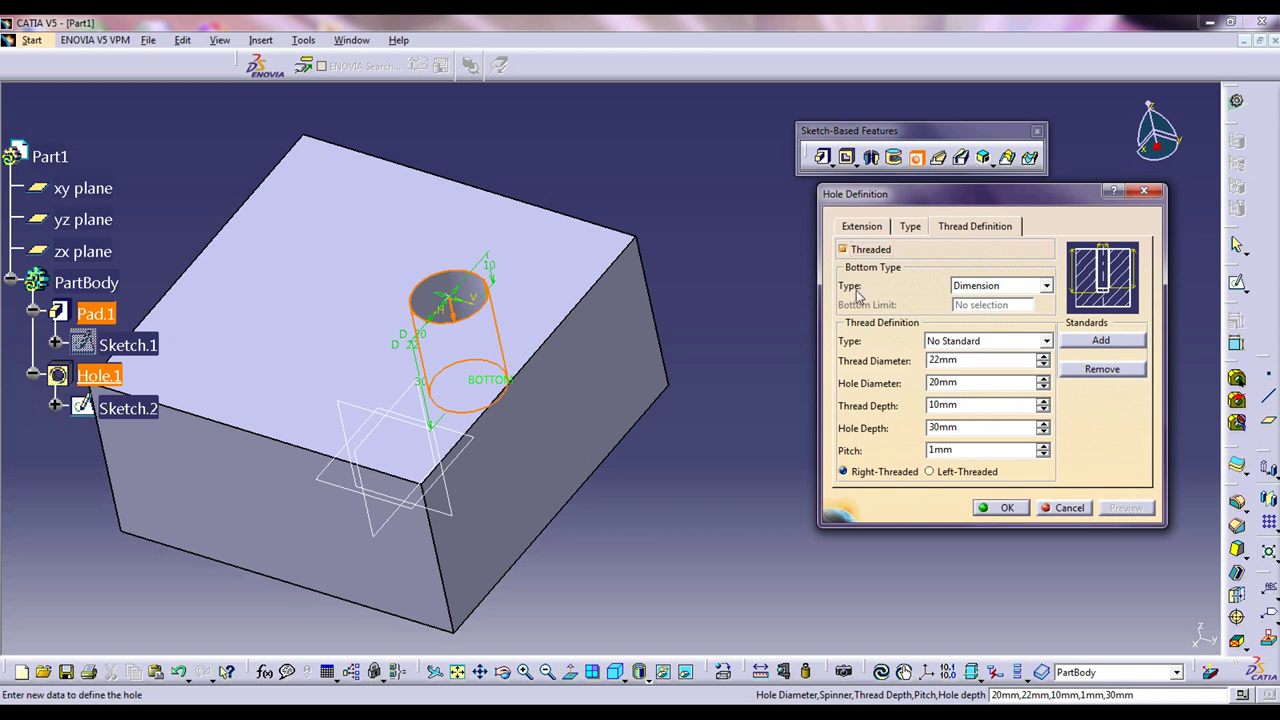
Keep the Dimension bottom type and review the thread diameter, 20mm hole diameter and 30mm depth values.
click(1046, 287)
click(985, 297)
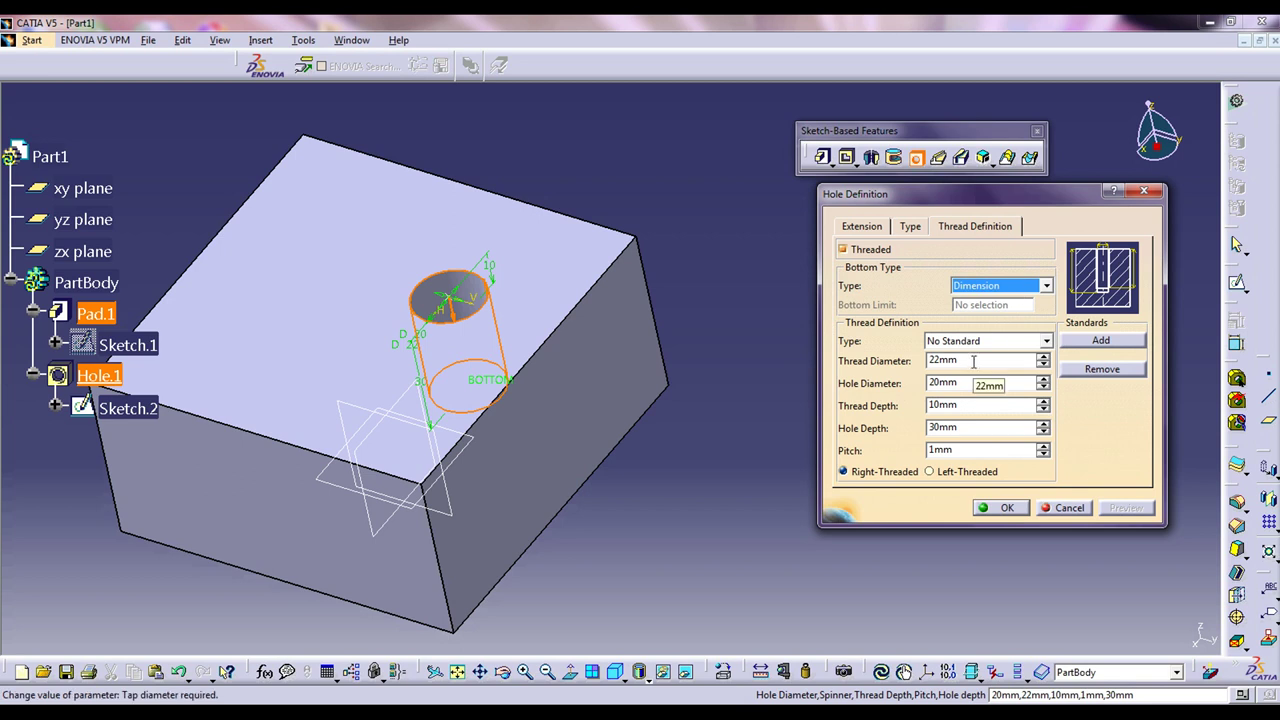
click(973, 362)
click(965, 383)
click(965, 383)
click(968, 406)
click(965, 428)
key(Tab)
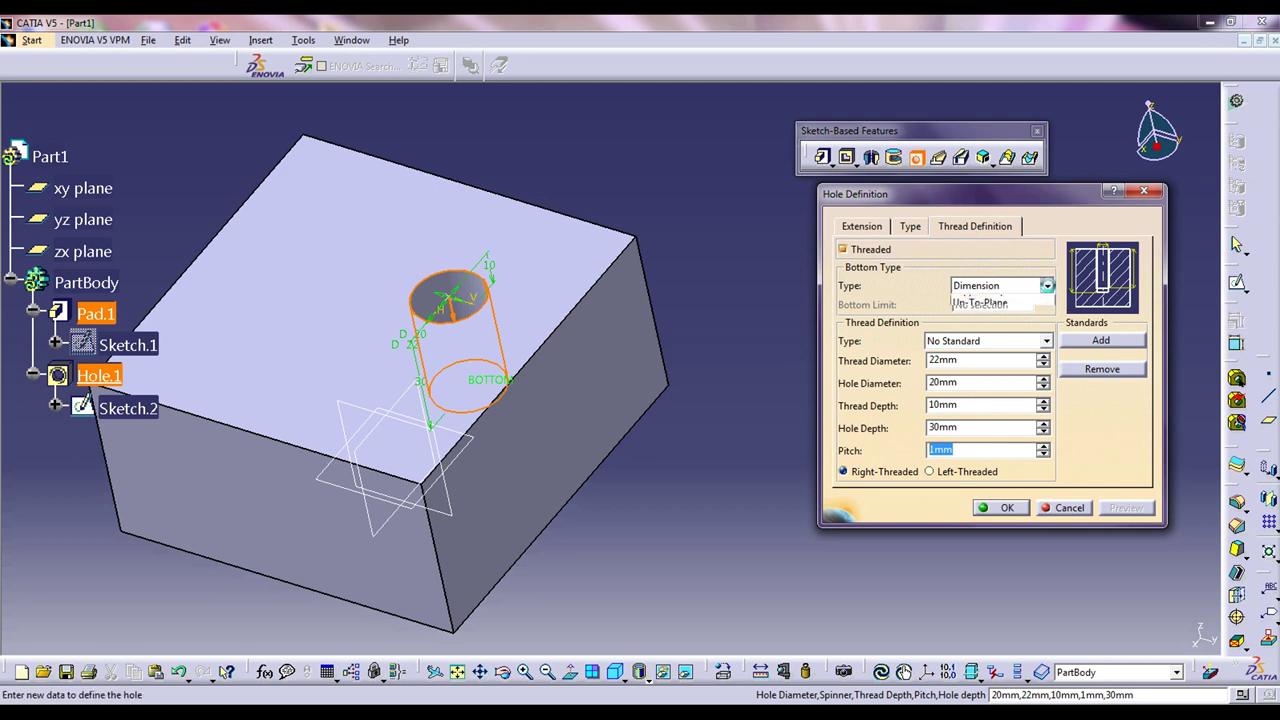
Try the Support Depth and Up-To-Plane thread bottom types, then return to Dimension.
click(1046, 286)
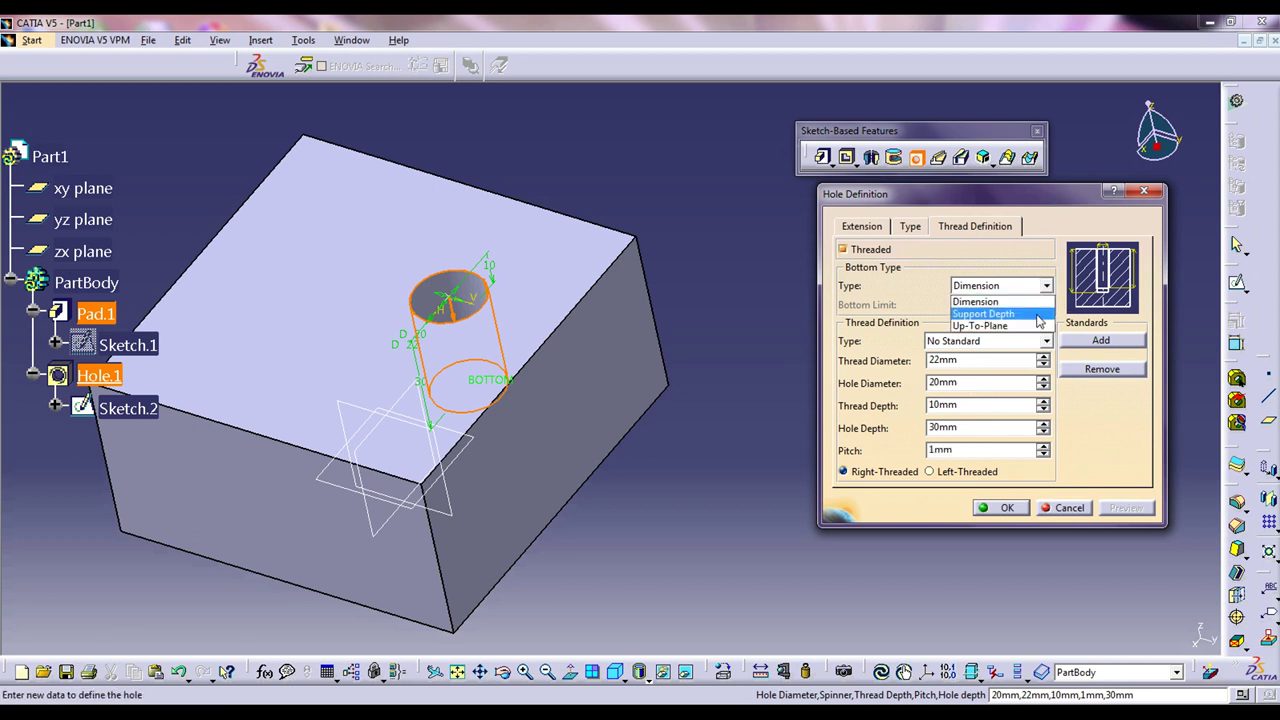
click(1000, 314)
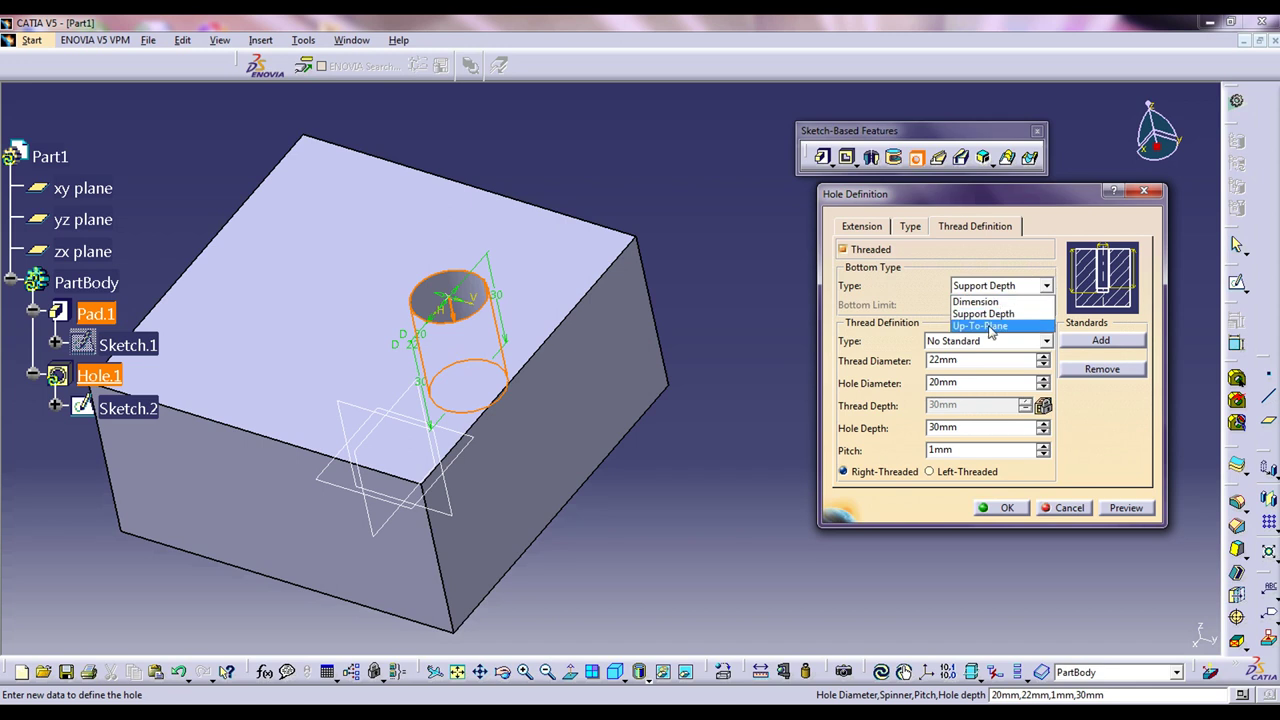
click(991, 327)
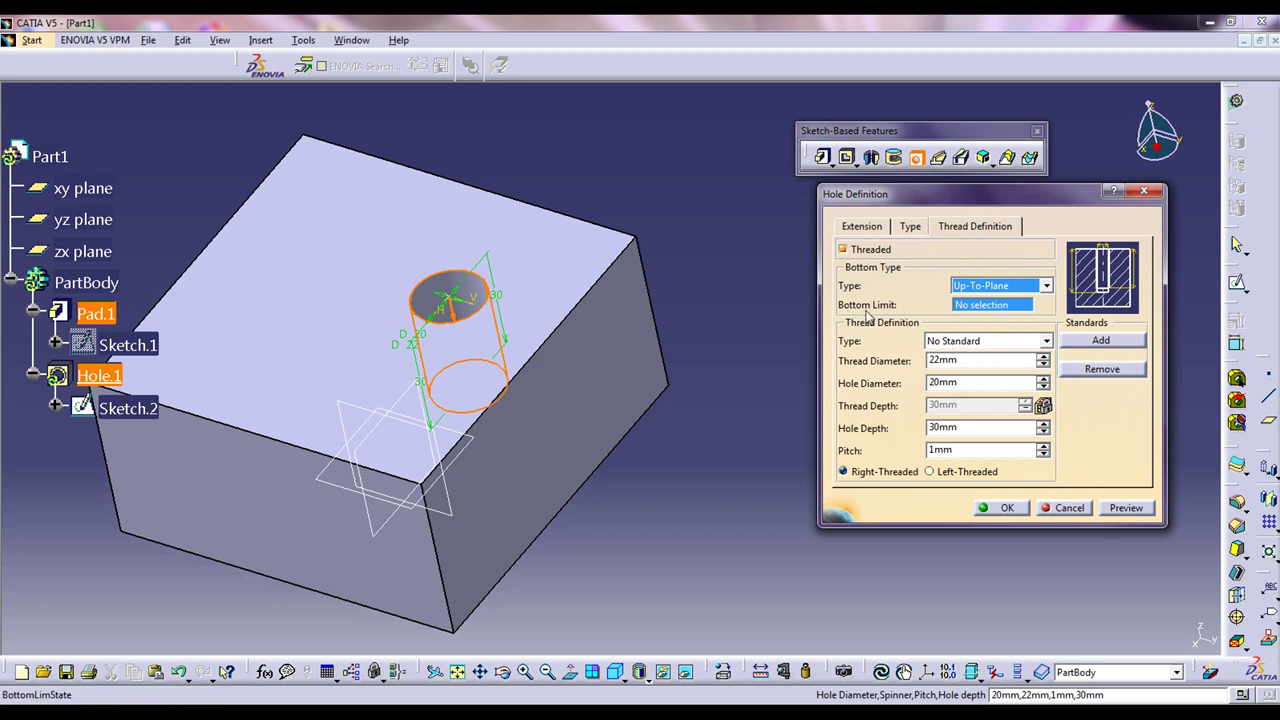
click(1021, 289)
click(1004, 297)
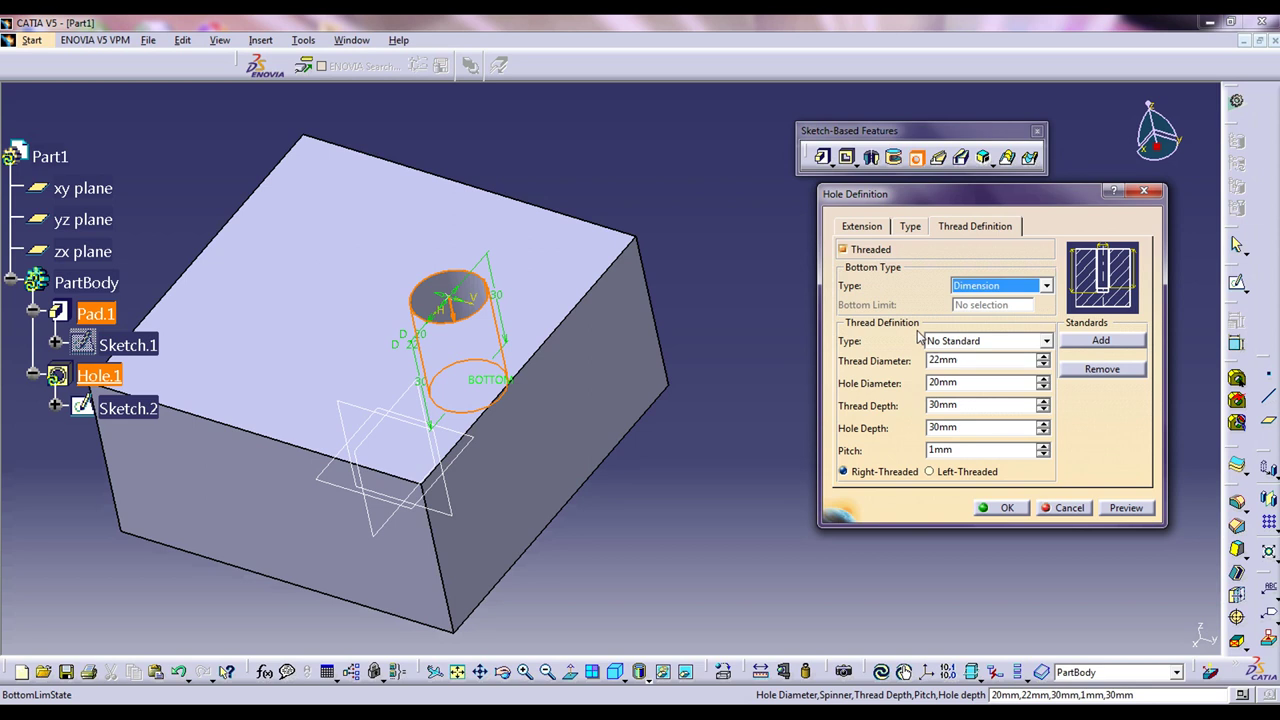
Set the thread standard to Metric Thin Pitch, accept the diameter warning, and choose M10x1.
click(1046, 342)
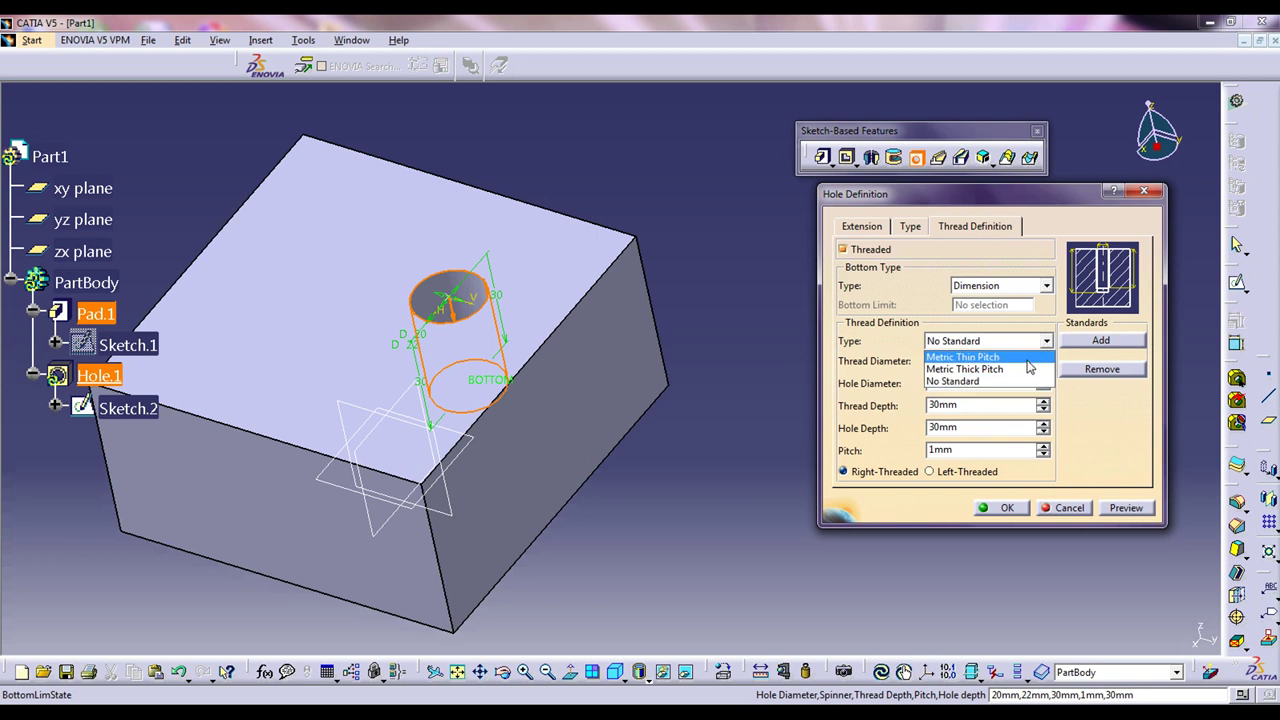
click(1028, 360)
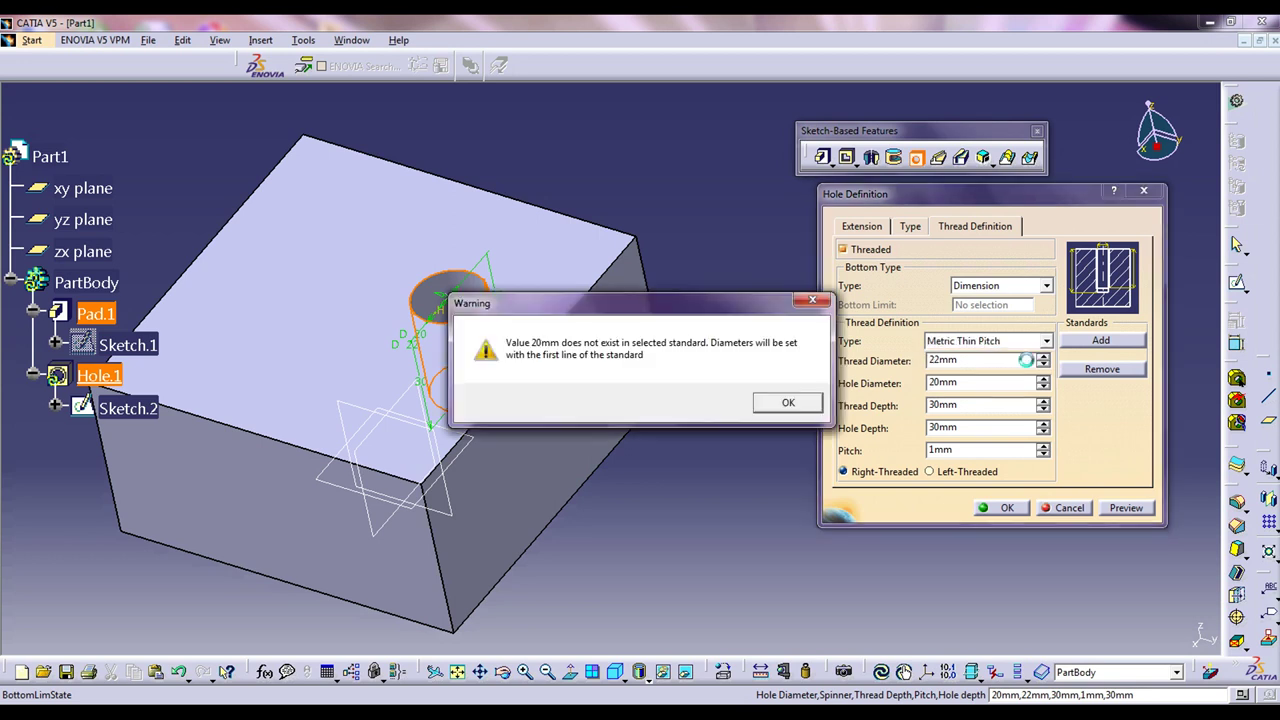
click(778, 404)
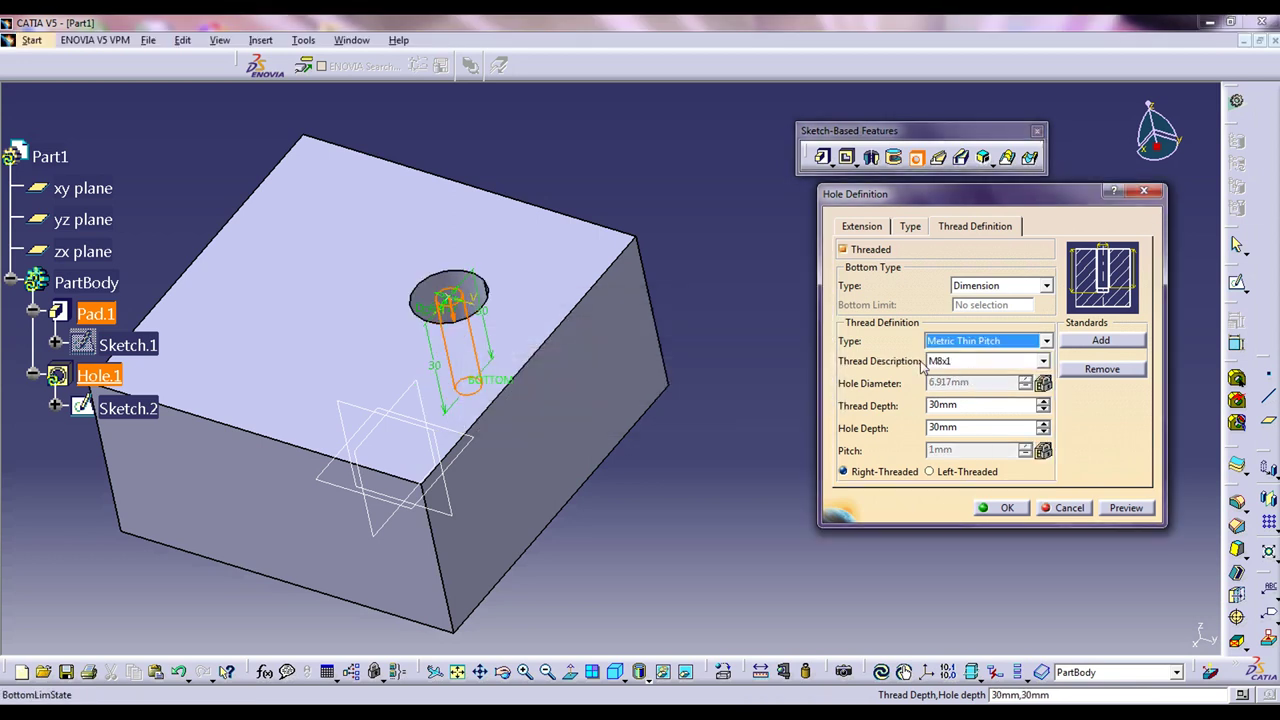
click(1043, 362)
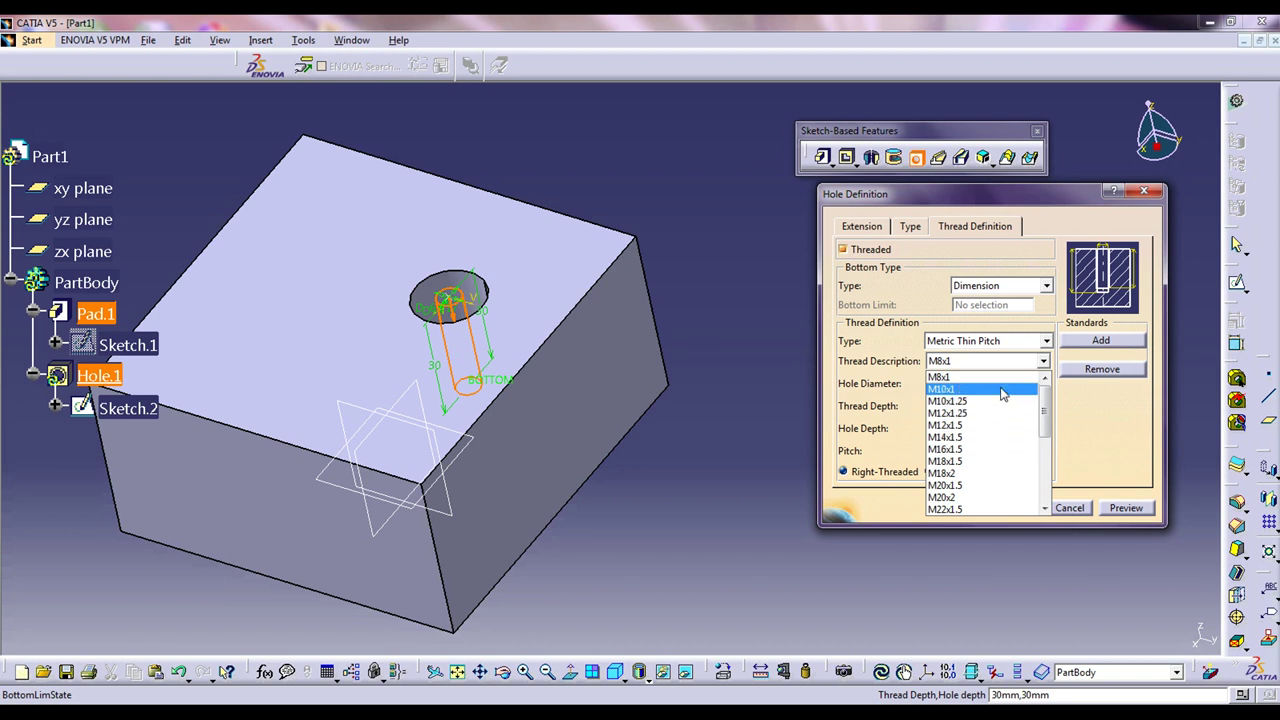
click(1003, 392)
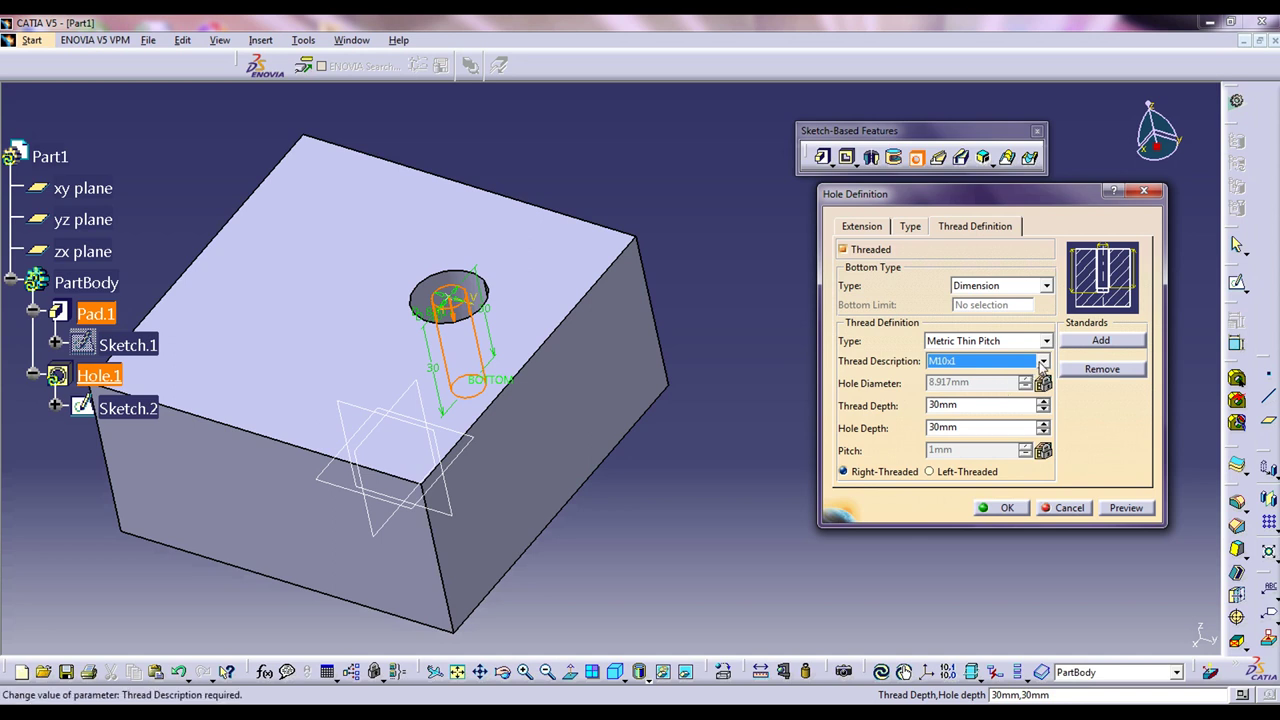
Confirm M10x1 stays selected and review the thread depth and hole depth values.
click(1044, 361)
click(1044, 361)
click(1044, 362)
click(1044, 362)
double_click(975, 405)
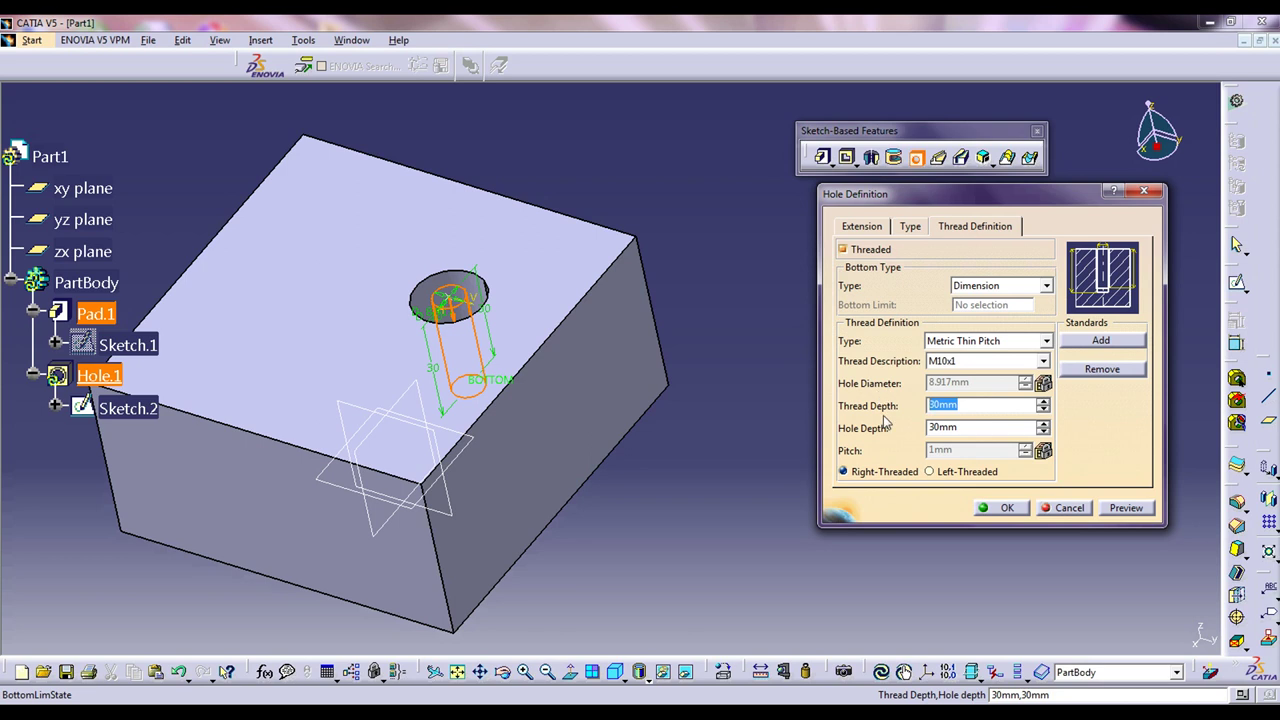
double_click(970, 427)
double_click(988, 405)
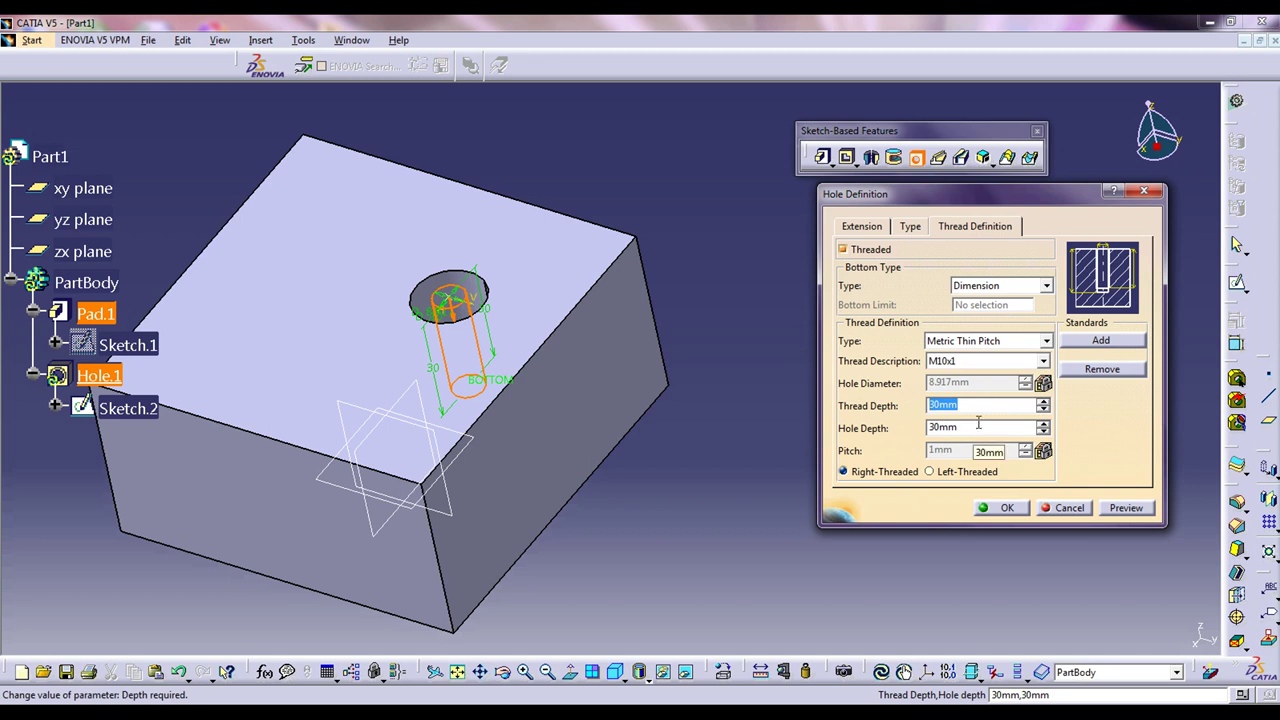
click(1046, 341)
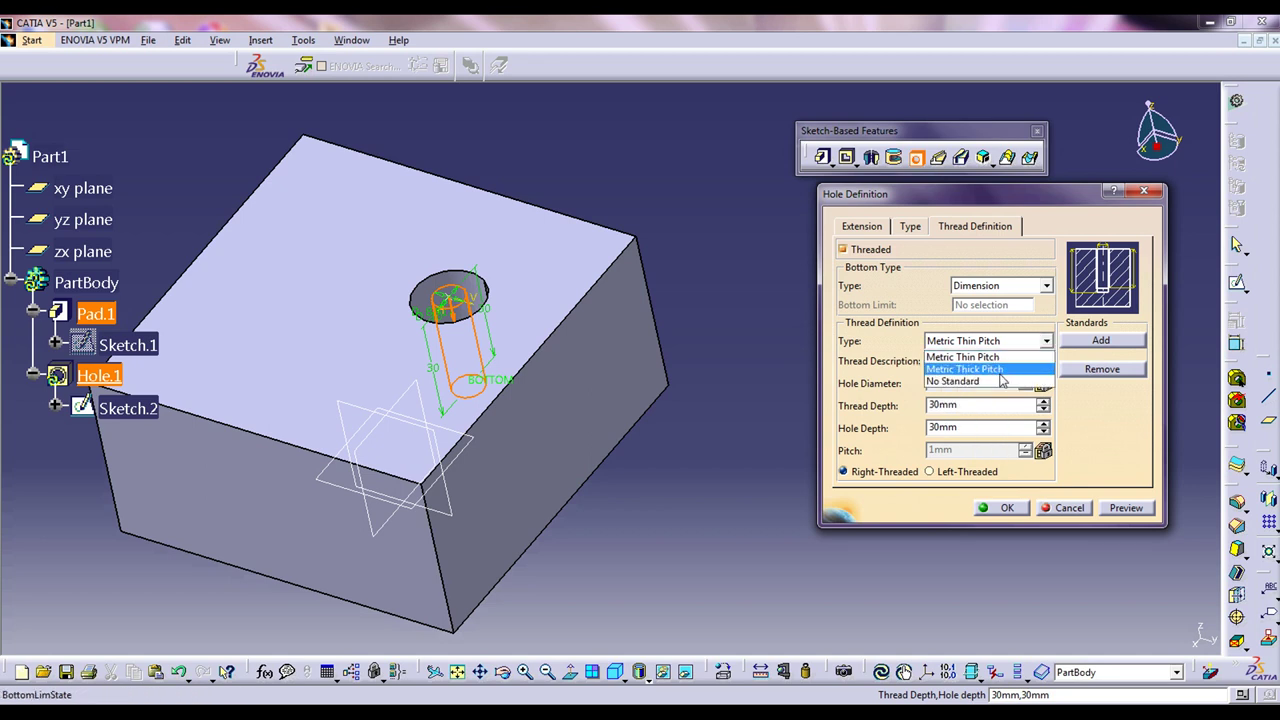
Switch to Metric Thick Pitch M10 with 1.5mm pitch and preview the threaded hole.
click(999, 371)
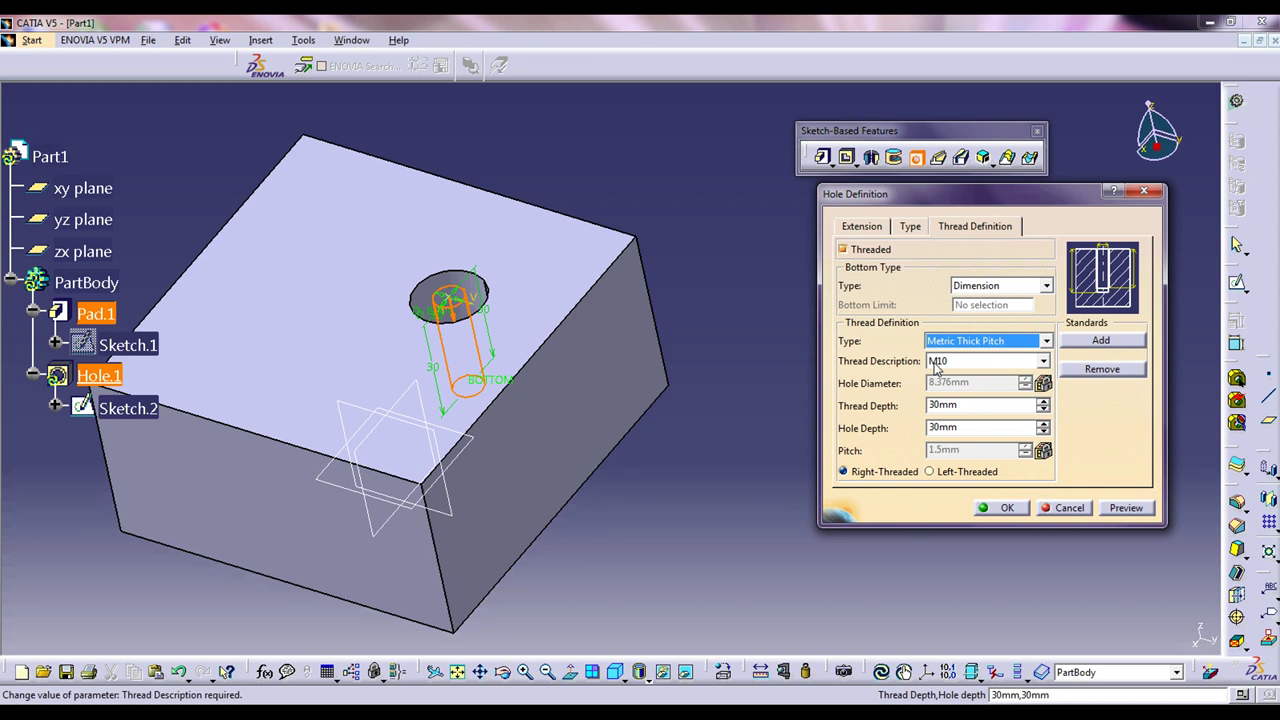
click(1043, 362)
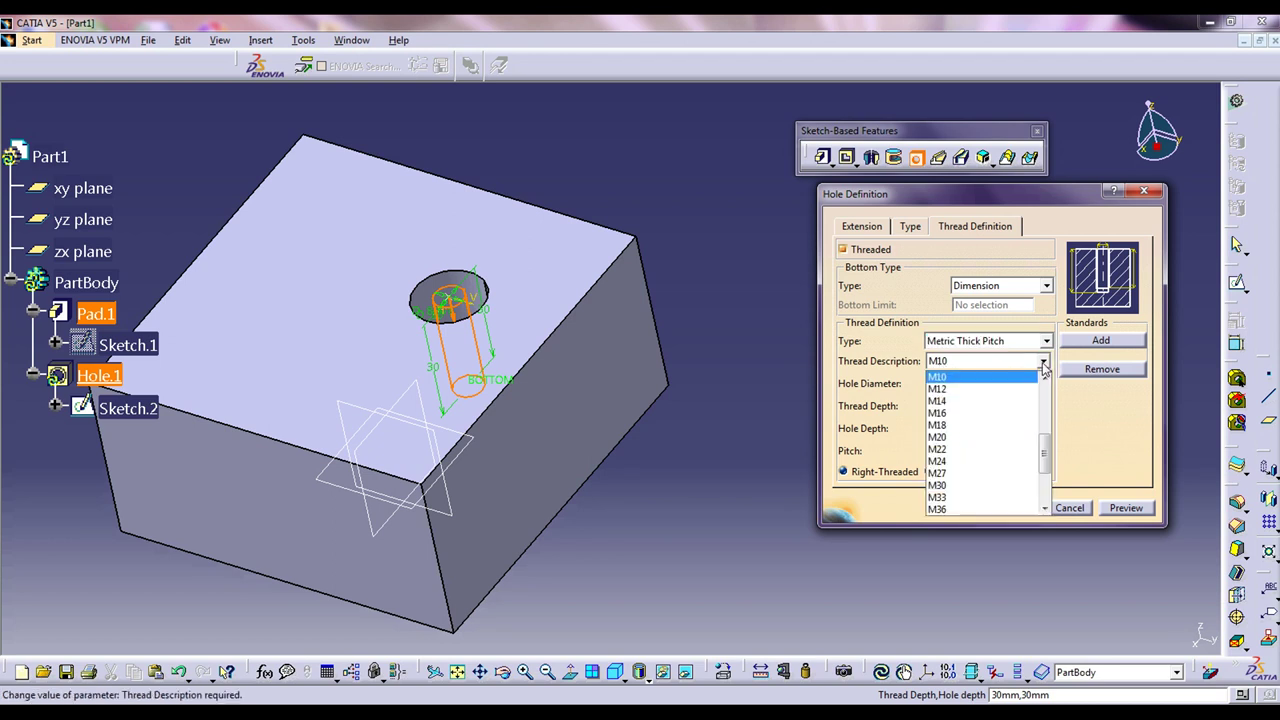
mouse_move(1043, 450)
mouse_down()
mouse_move(1043, 480)
mouse_move(1040, 428)
mouse_up()
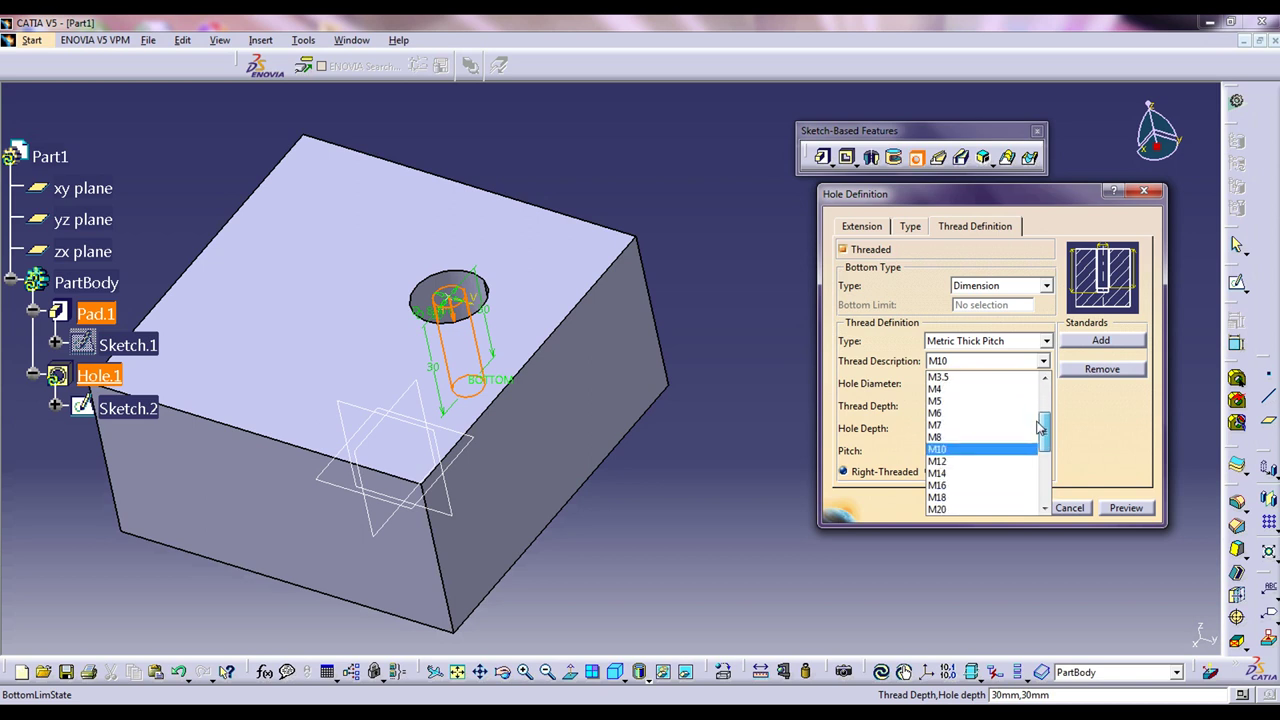
click(958, 449)
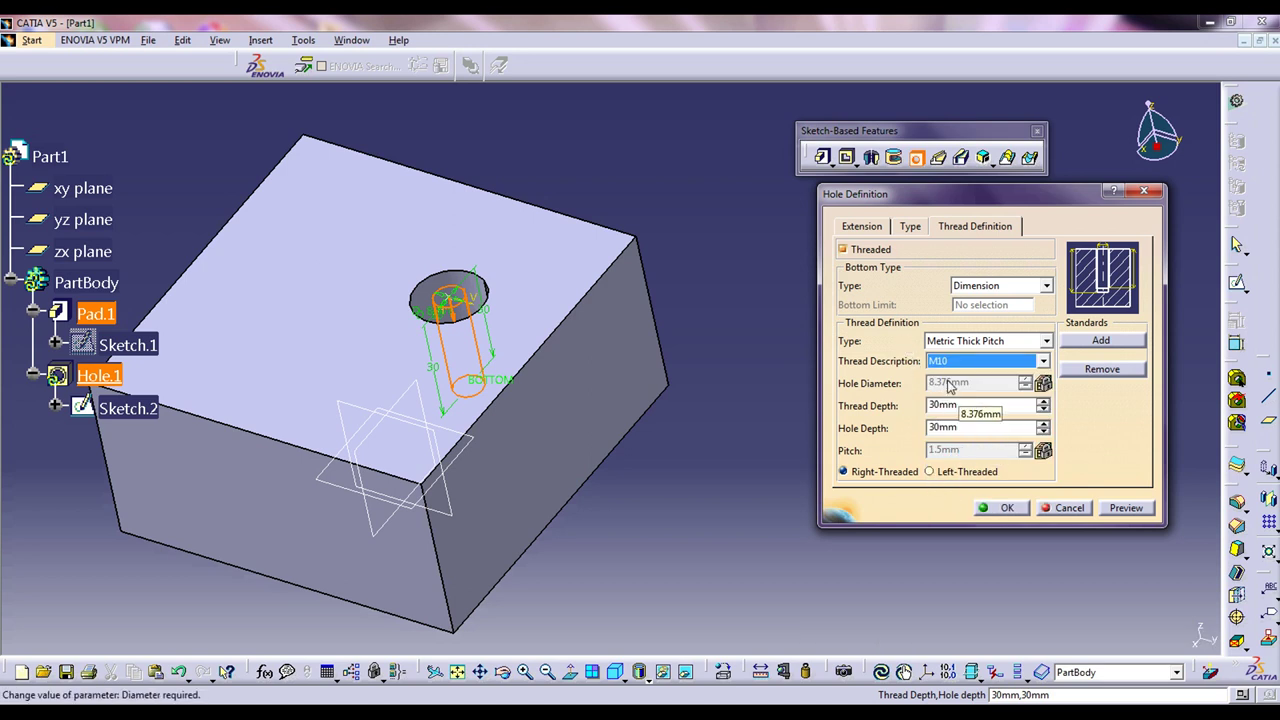
click(1126, 508)
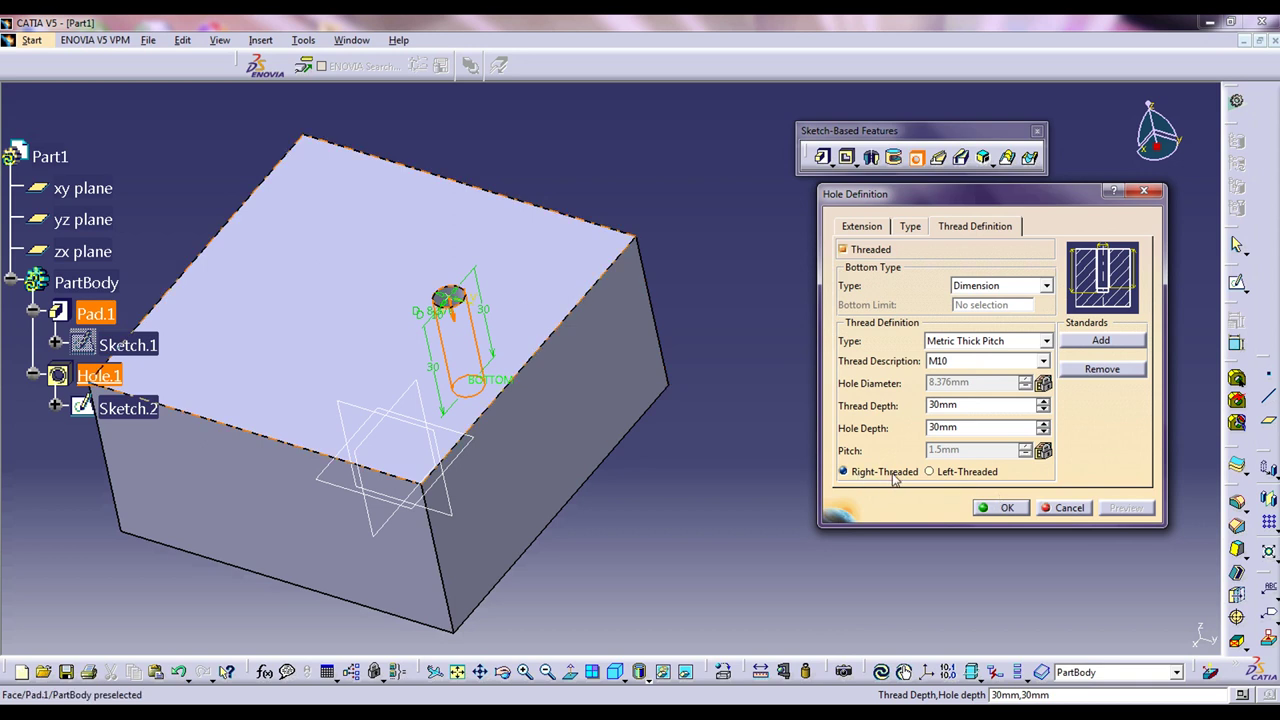
Try a left-handed thread, then turn threading off, preview, and cancel the hole definition.
click(932, 473)
middle_drag(823, 551, 960, 558)
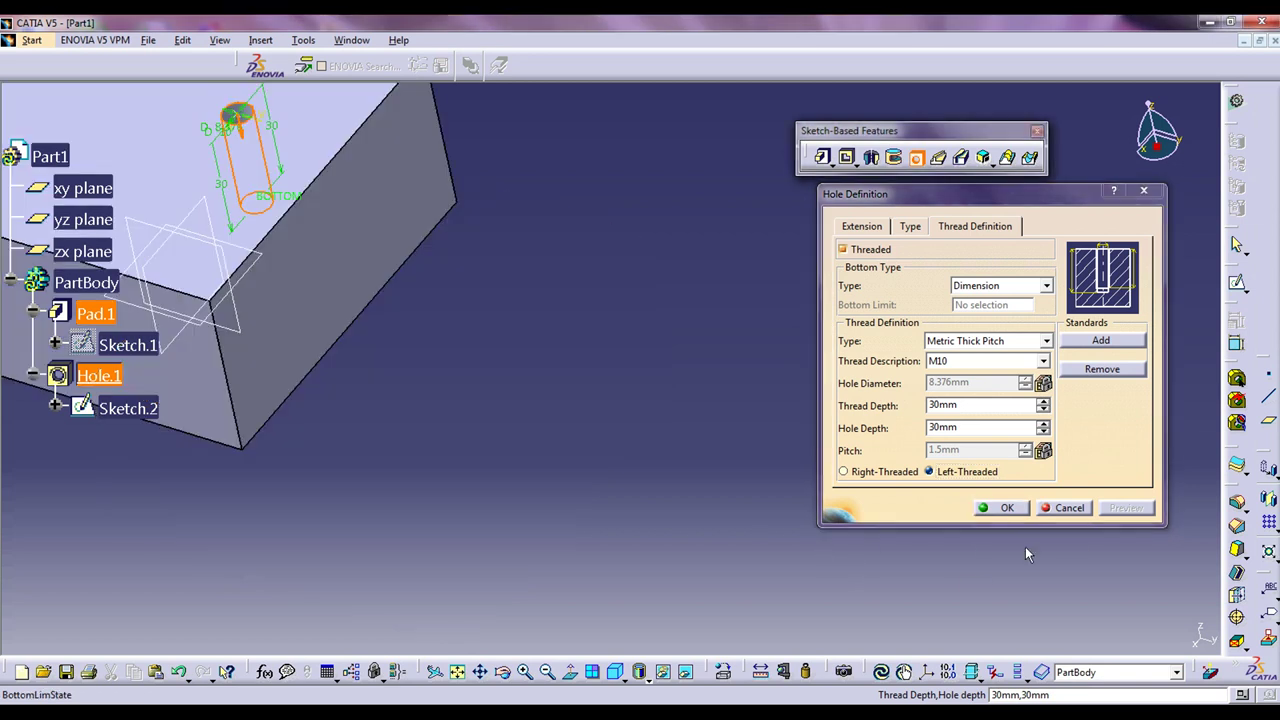
middle_drag(625, 415, 805, 560)
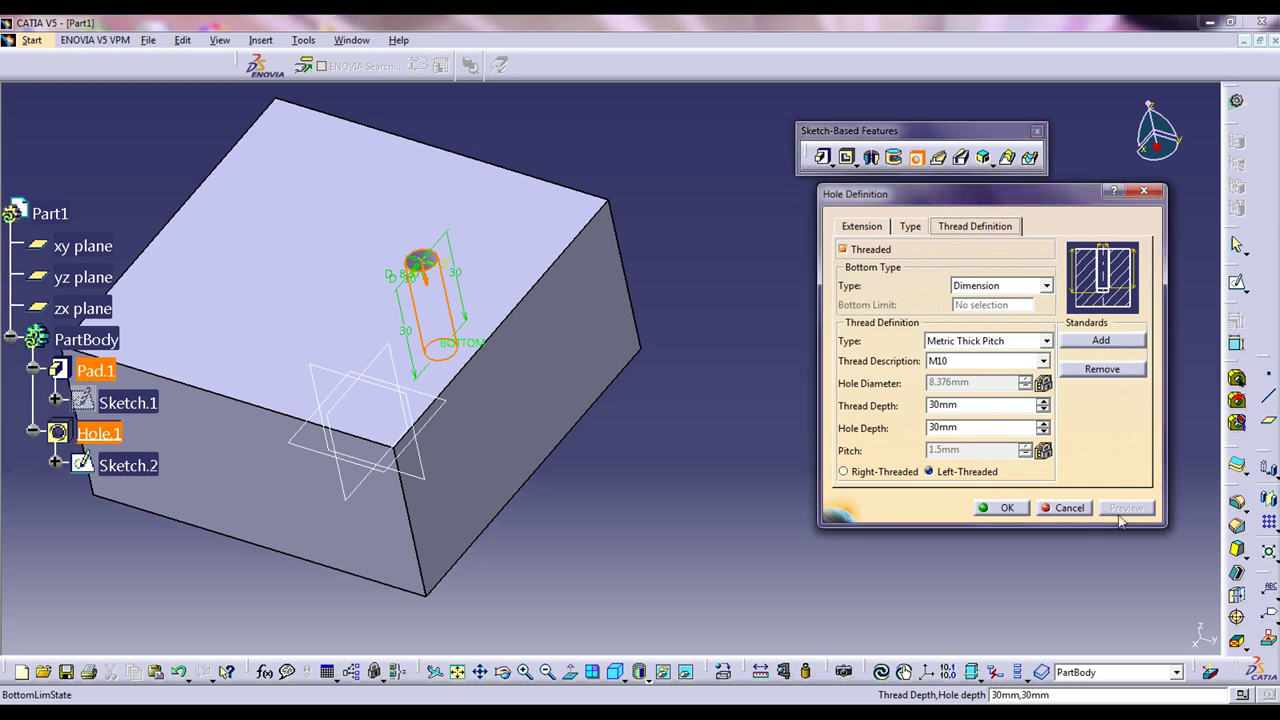
click(843, 249)
click(861, 226)
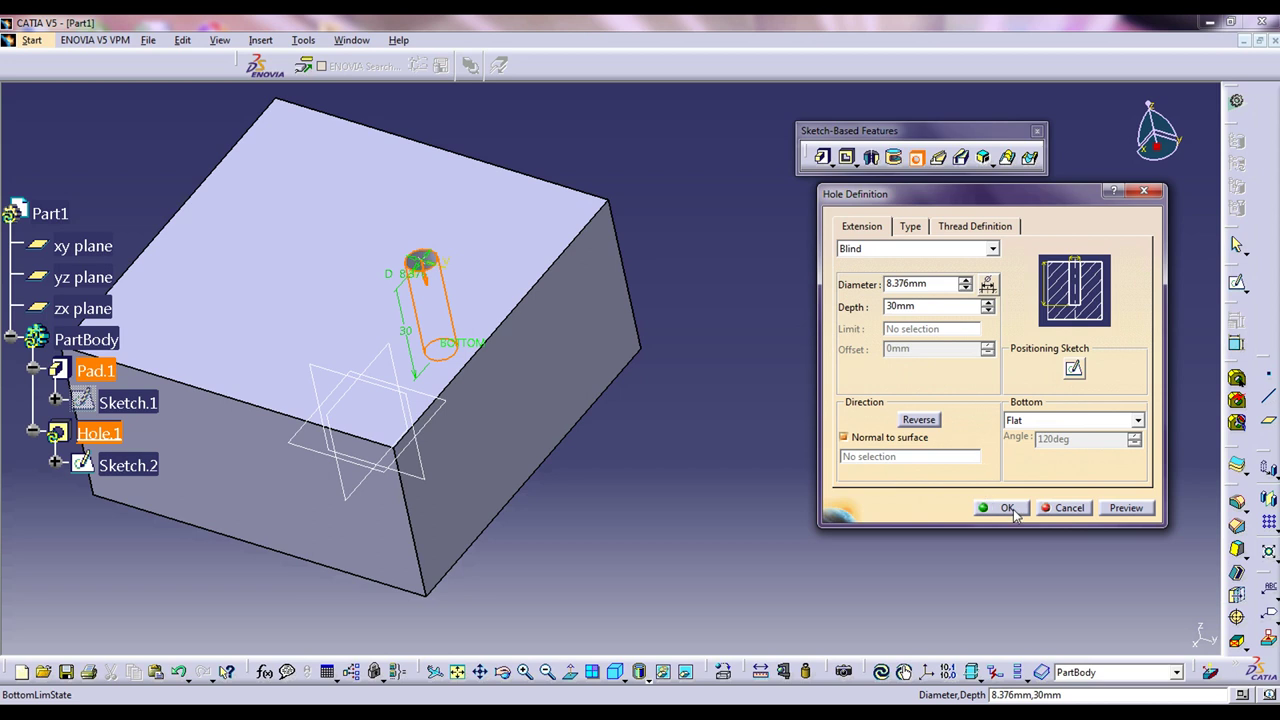
click(1125, 508)
click(1068, 508)
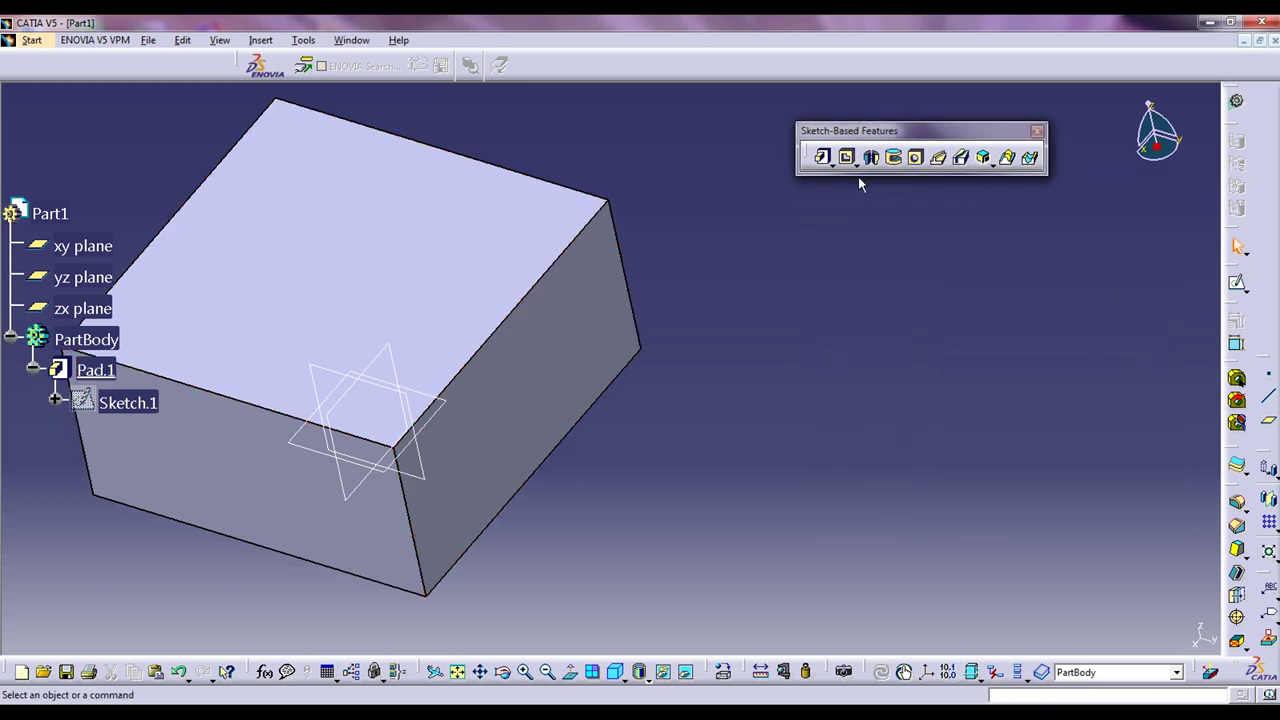
click(915, 157)
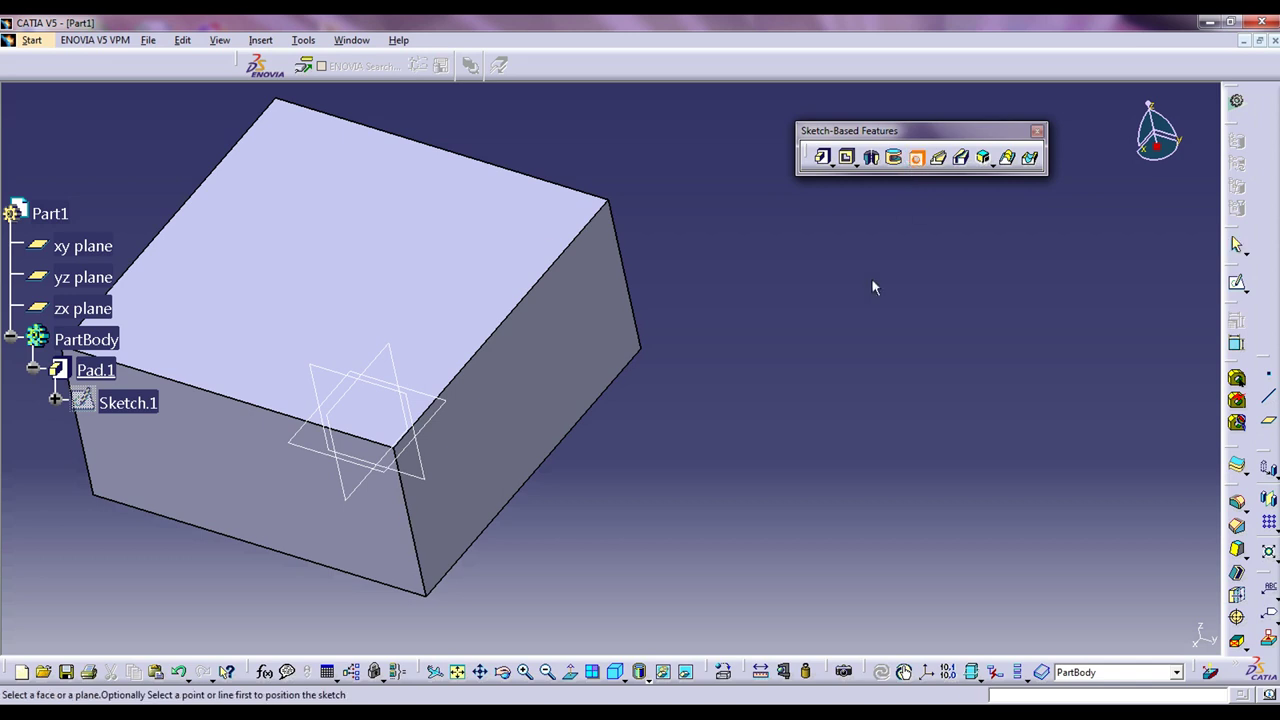
click(545, 185)
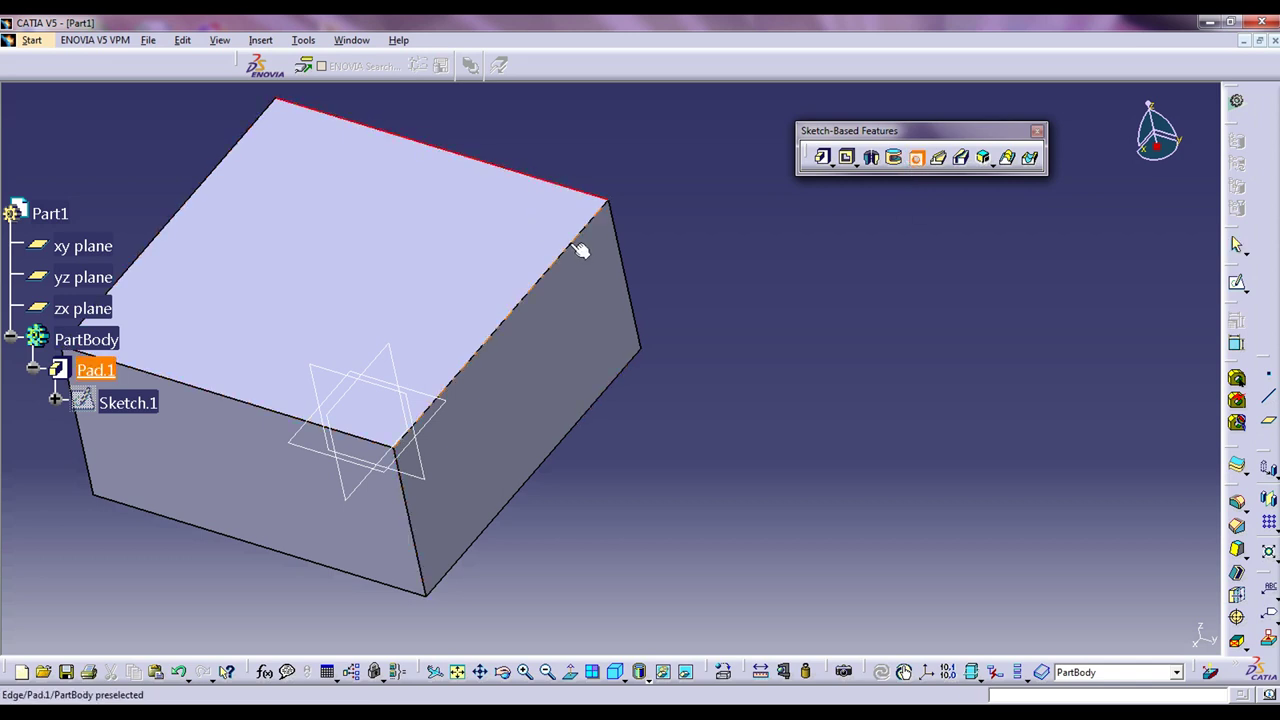
click(500, 223)
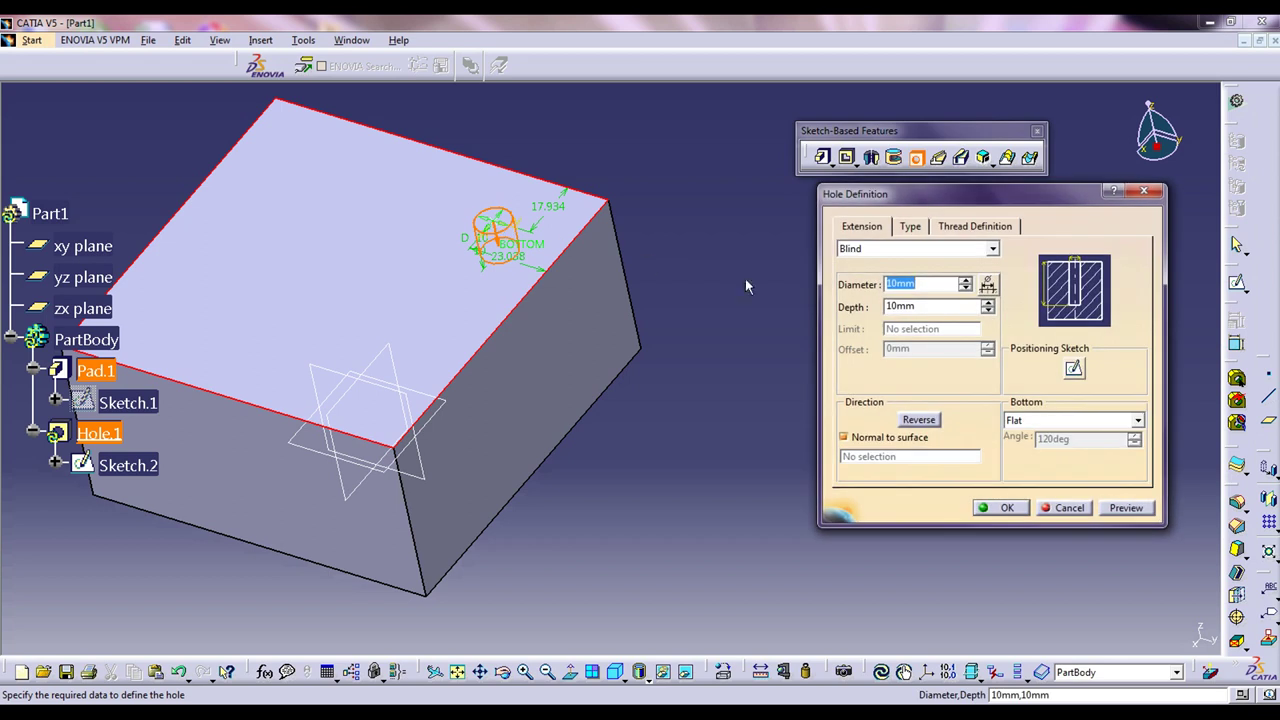
click(1074, 370)
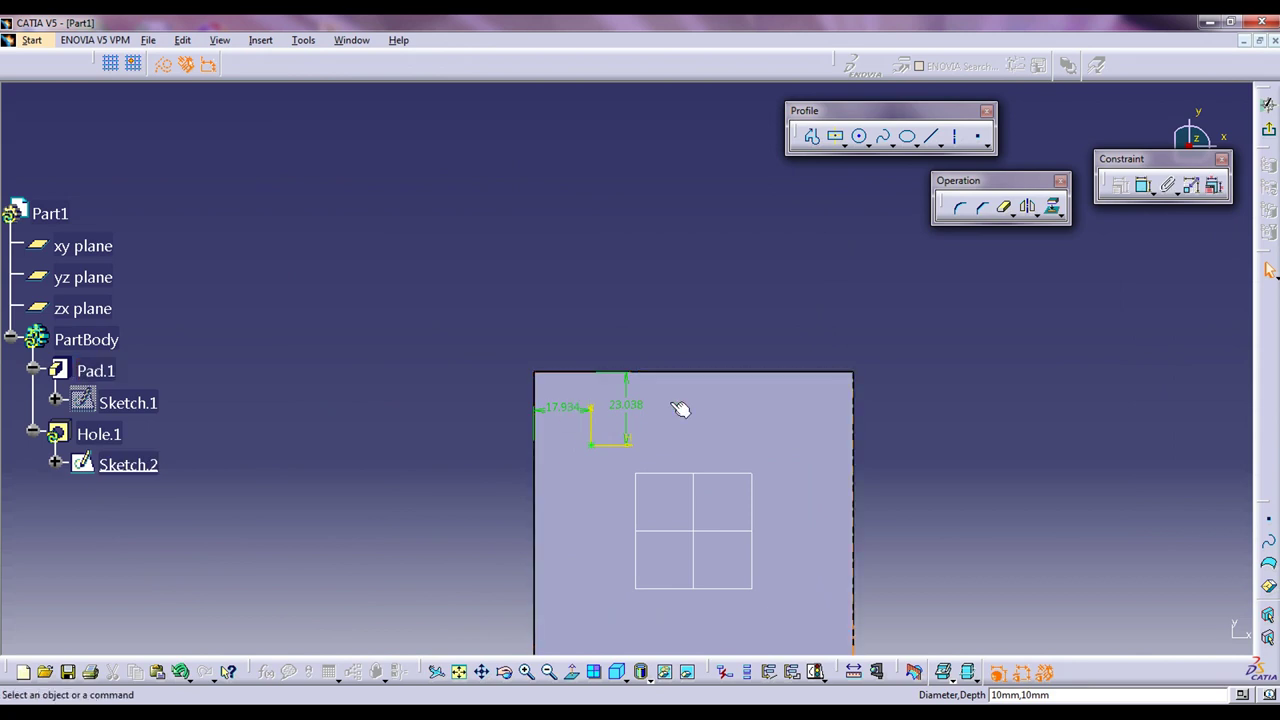
click(1268, 106)
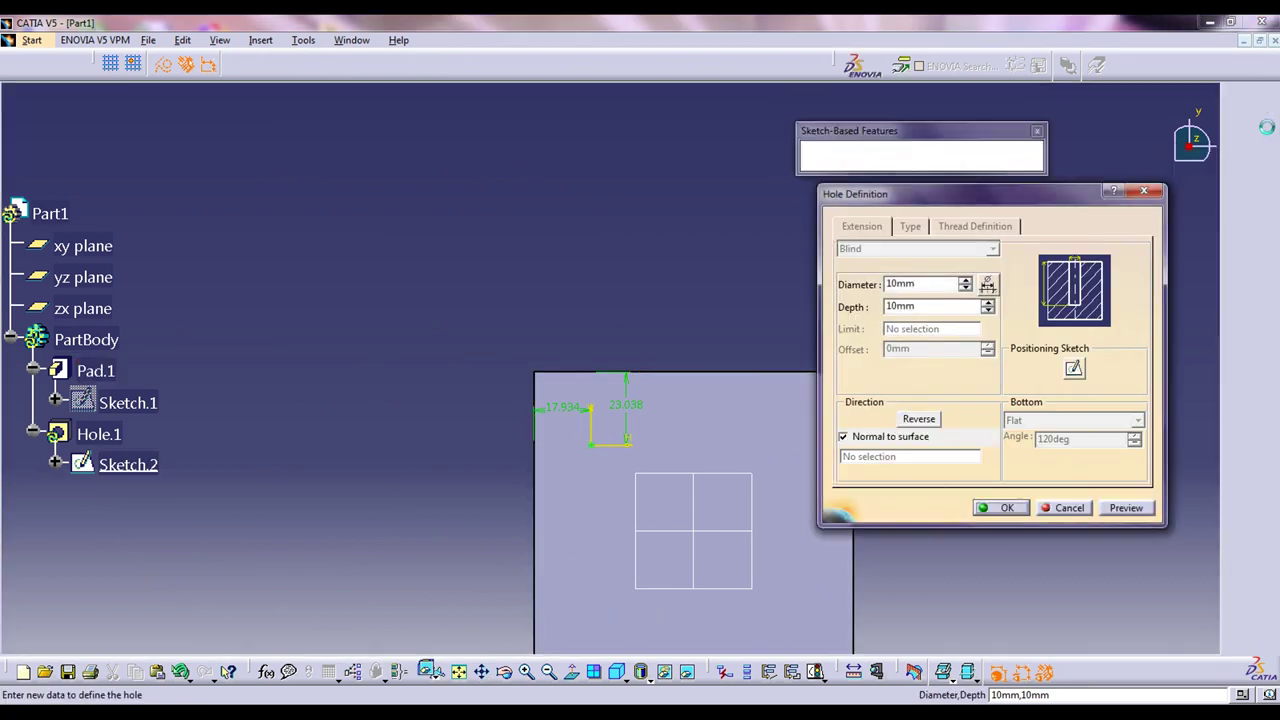
click(1067, 507)
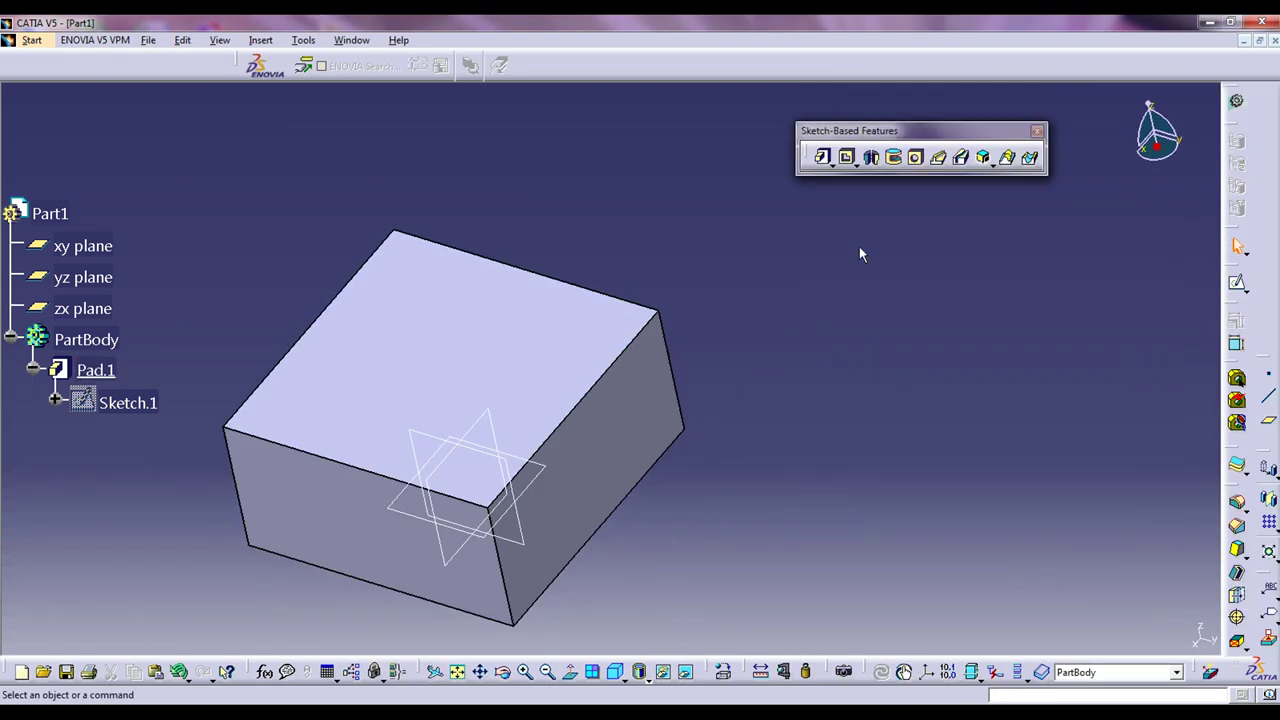
click(915, 157)
click(552, 344)
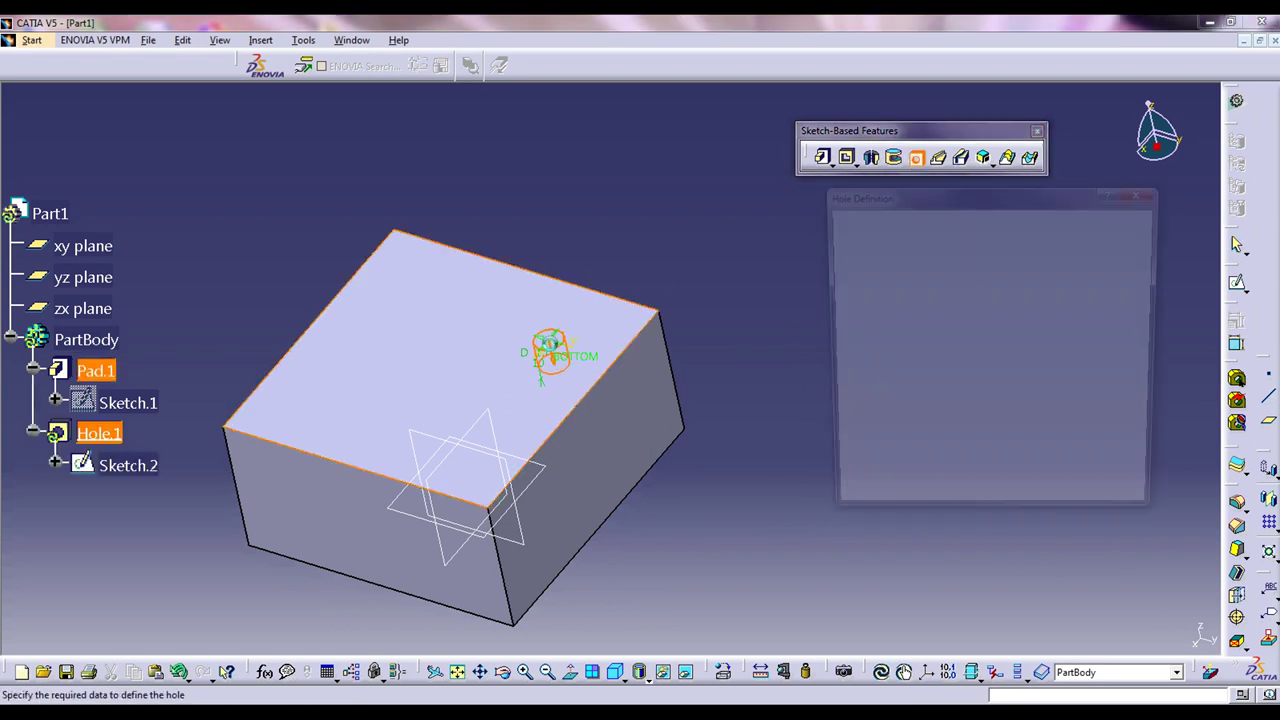
click(1073, 369)
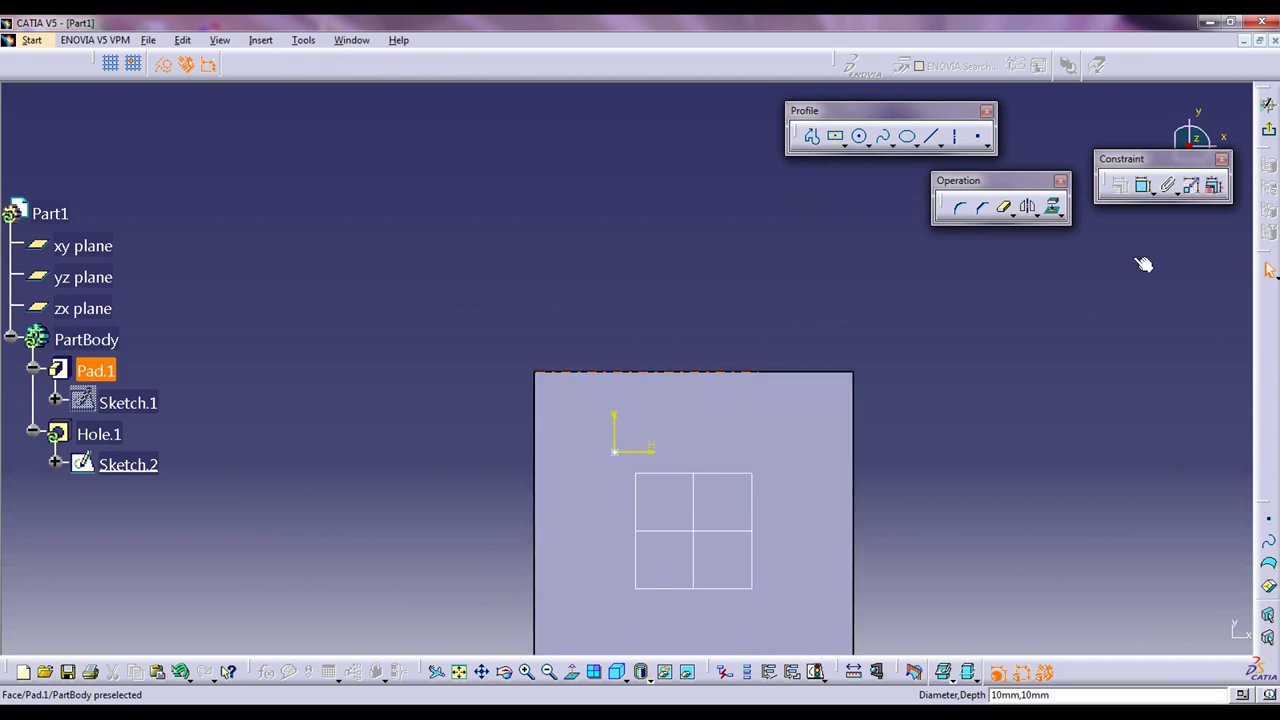
click(1270, 132)
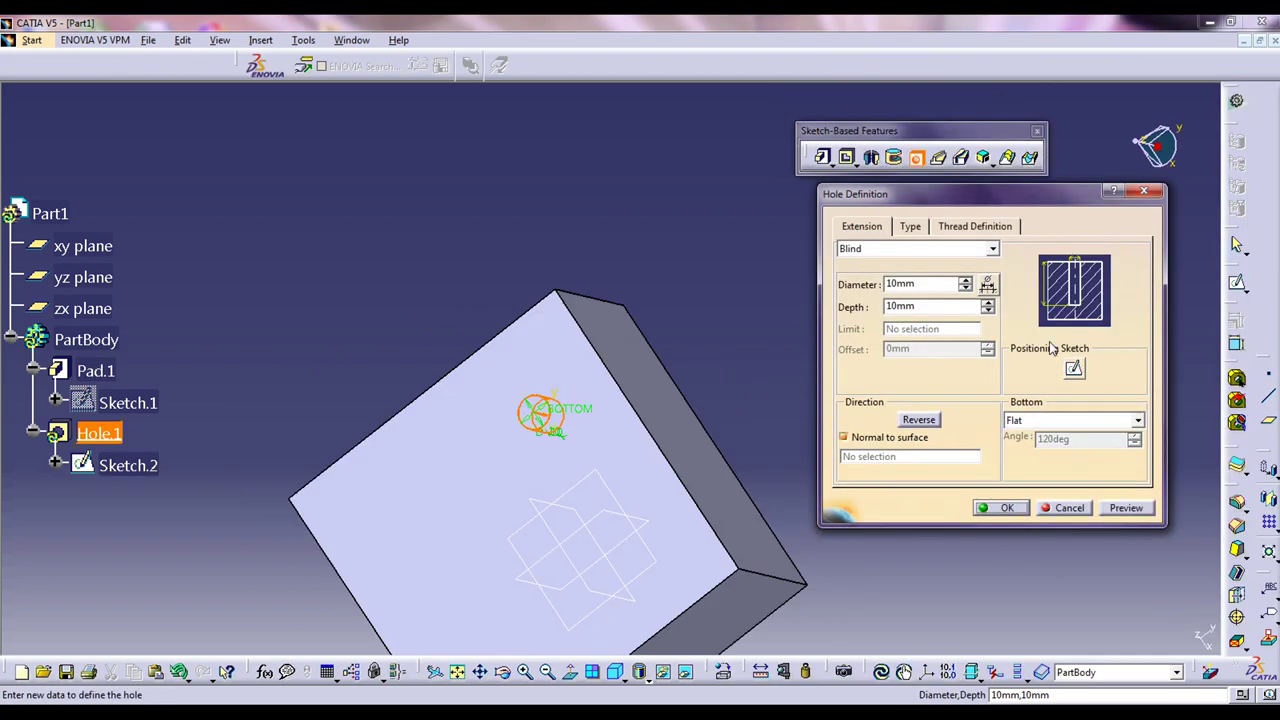
click(1063, 508)
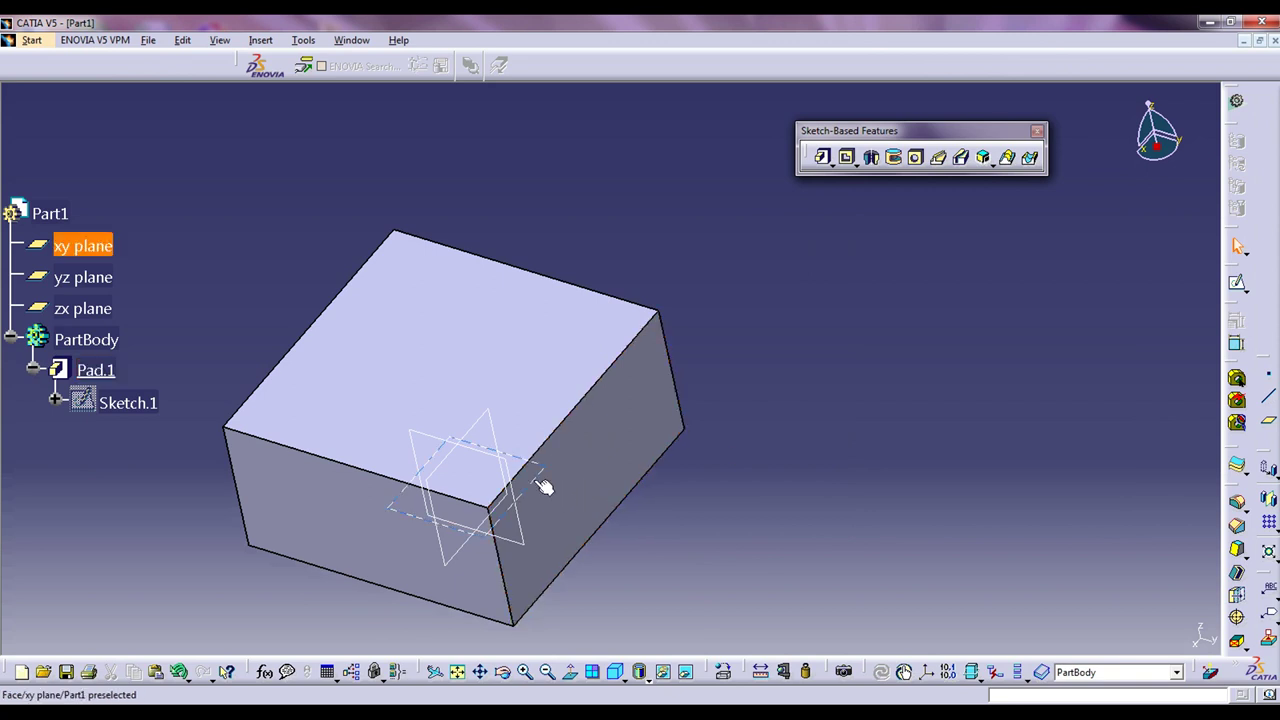
Sketch a circle on the xy plane and pad it 50 mm into cylinder Pad.2.
click(1237, 283)
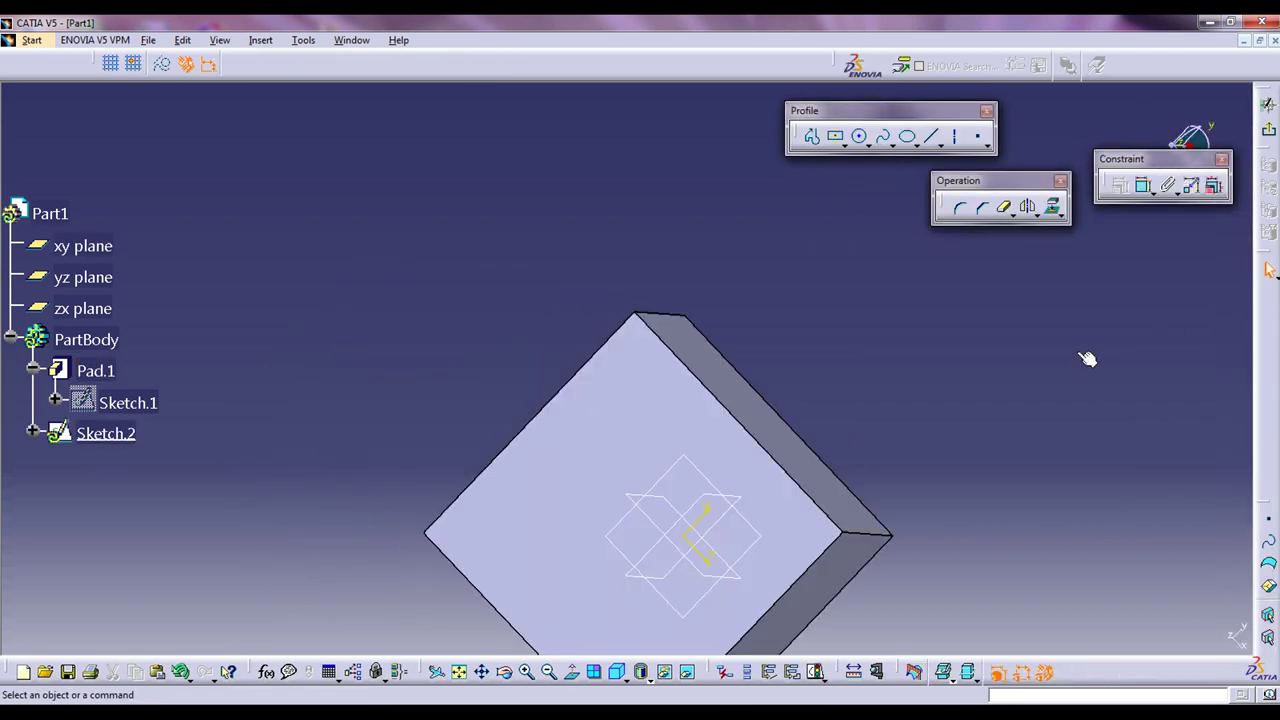
click(859, 136)
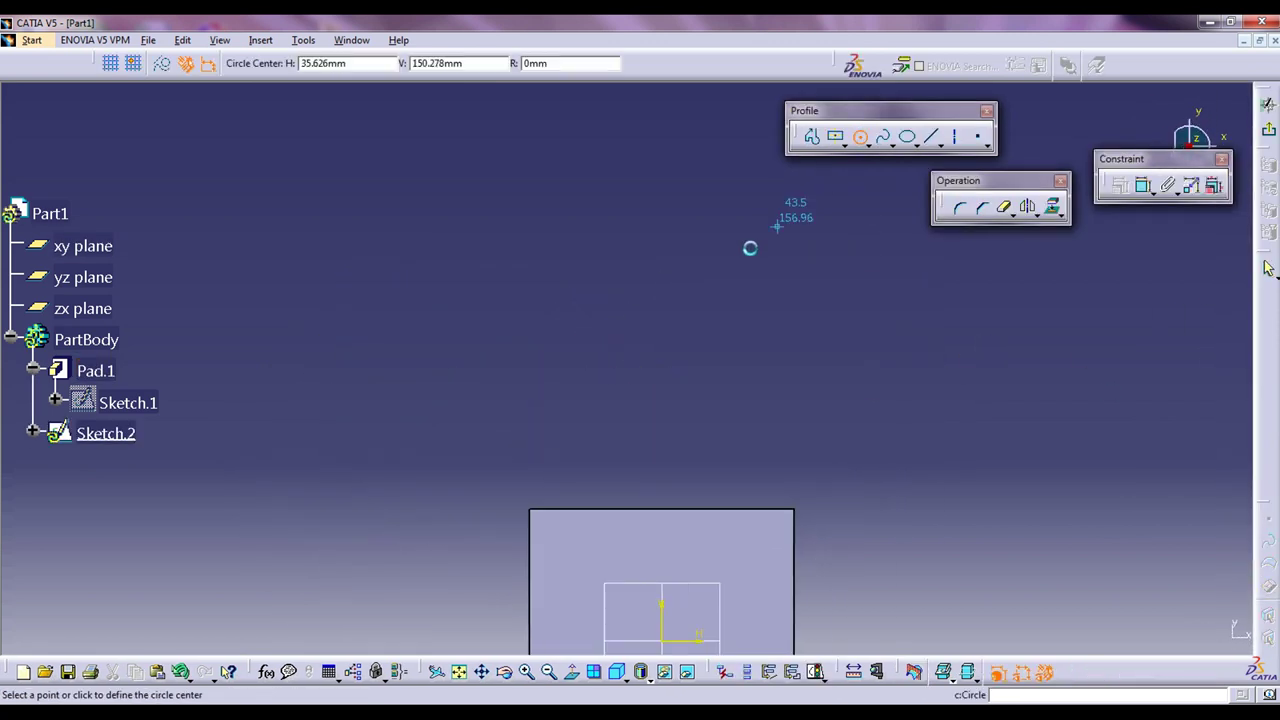
click(662, 303)
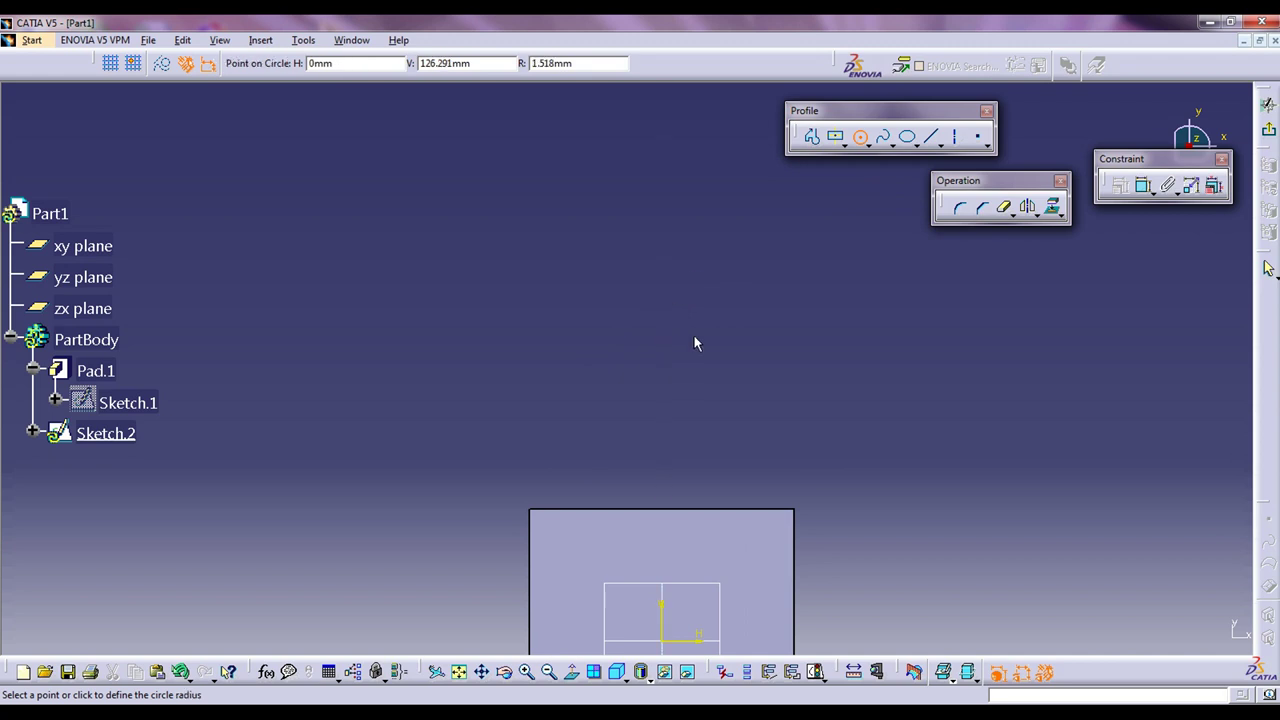
click(732, 370)
click(1268, 104)
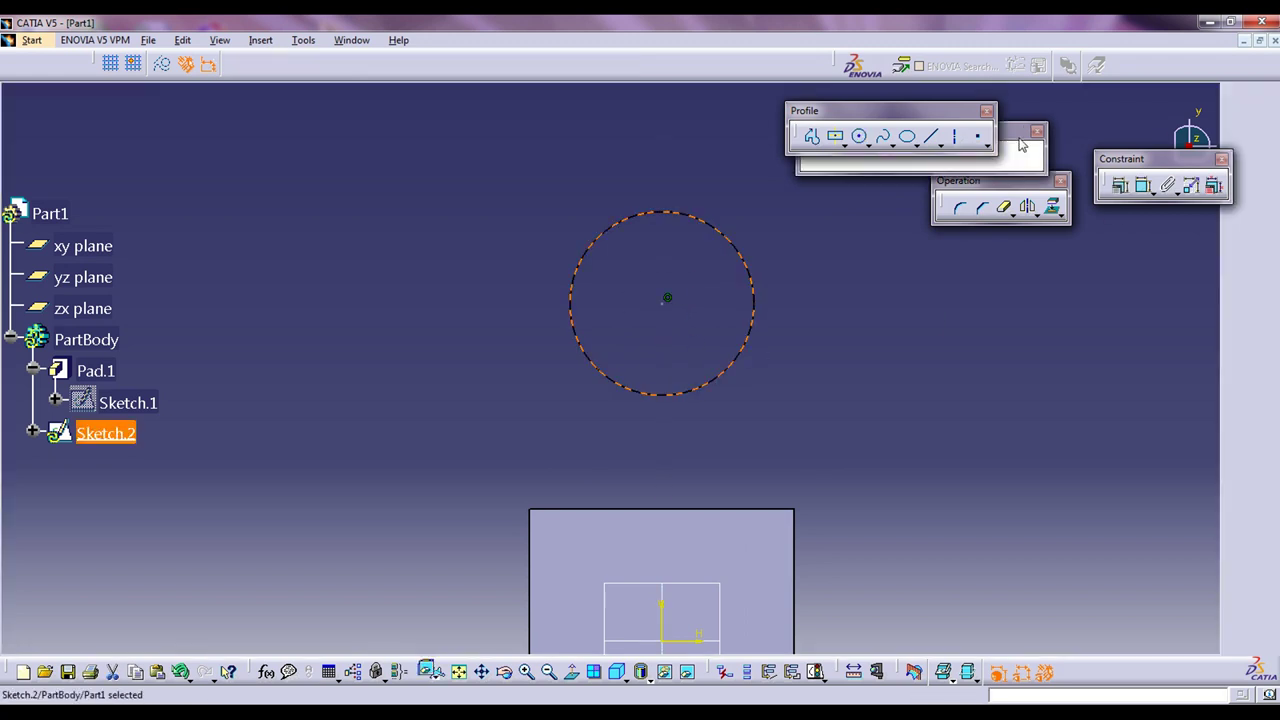
click(822, 157)
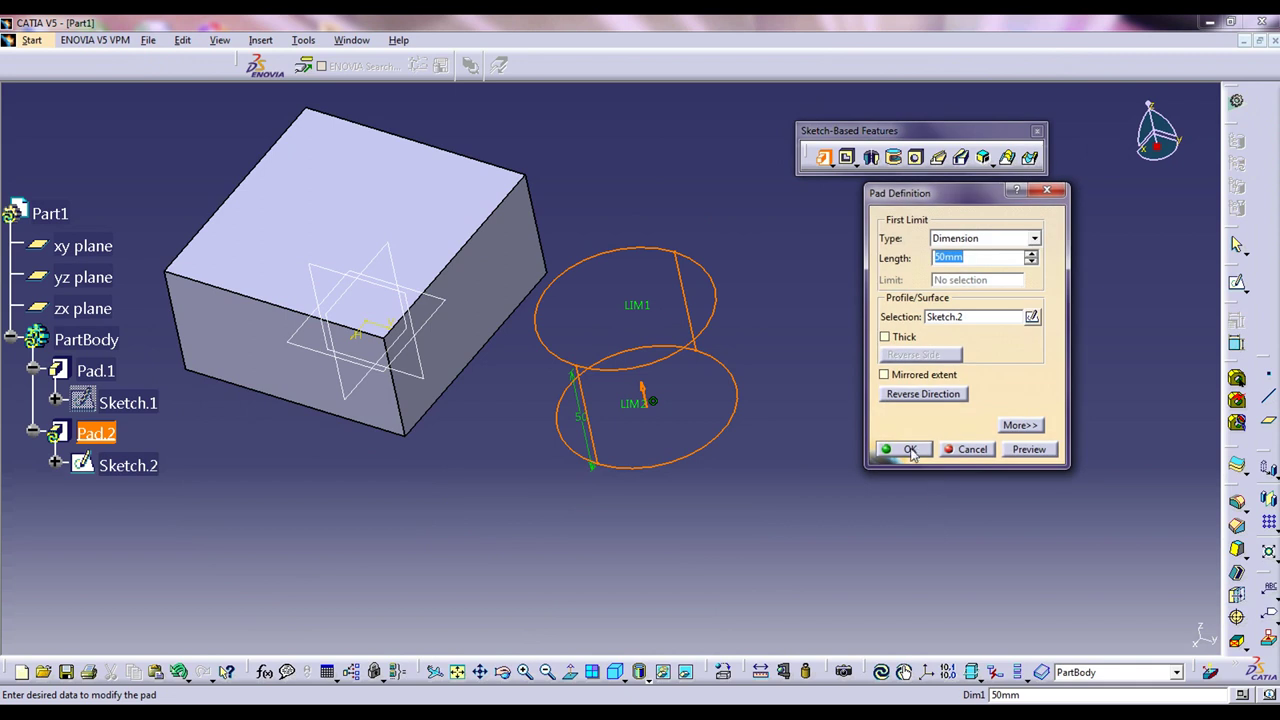
click(906, 450)
click(886, 457)
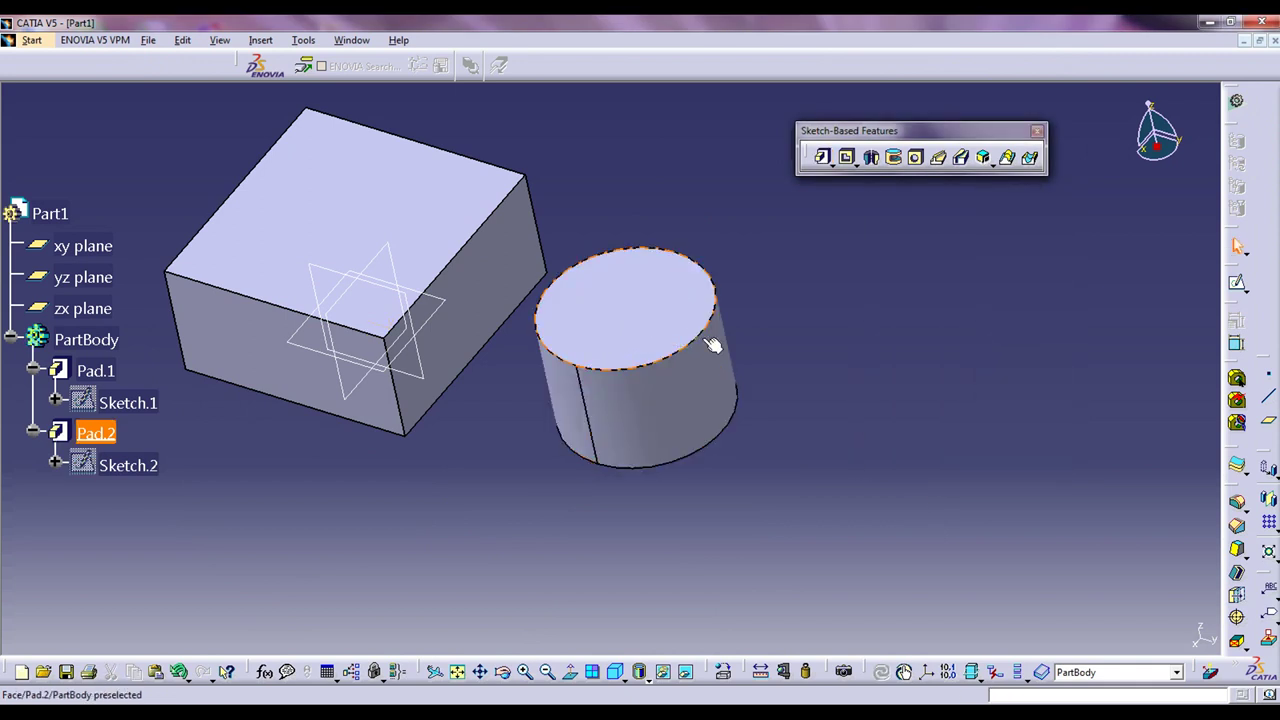
Start a hole on the cylinder's top face with a positioning sketch, then cancel it.
click(913, 160)
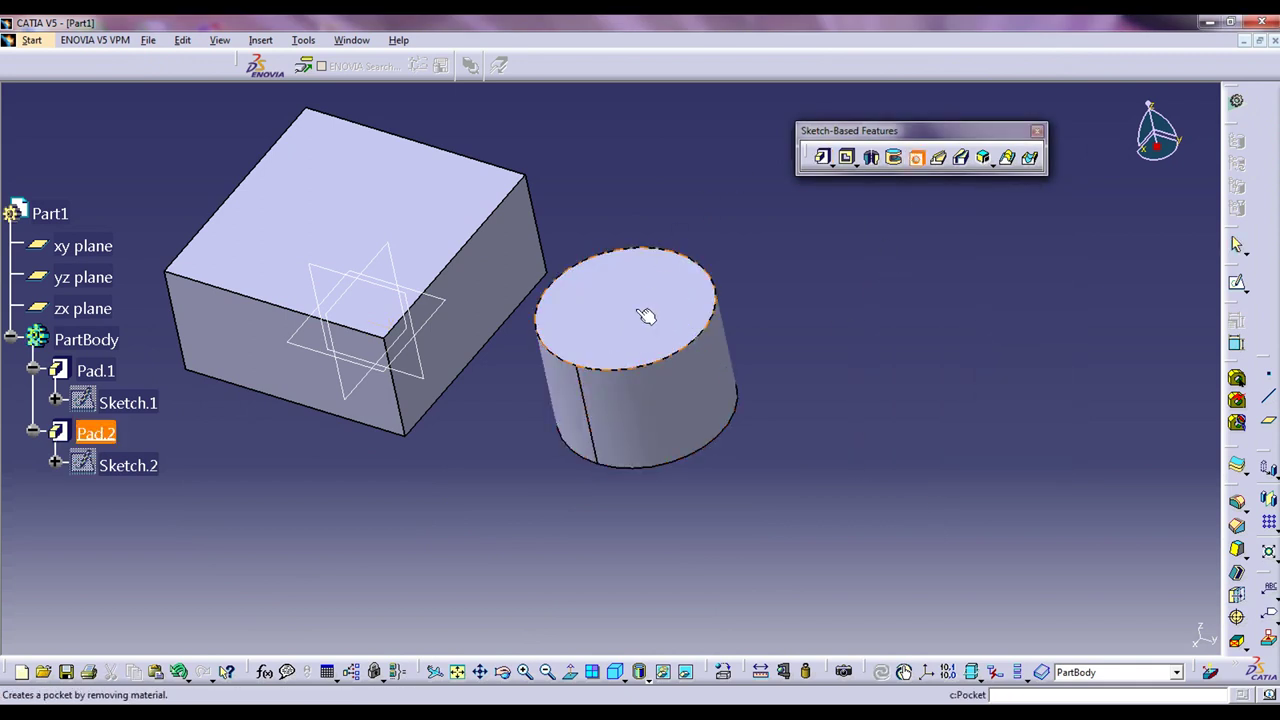
click(630, 316)
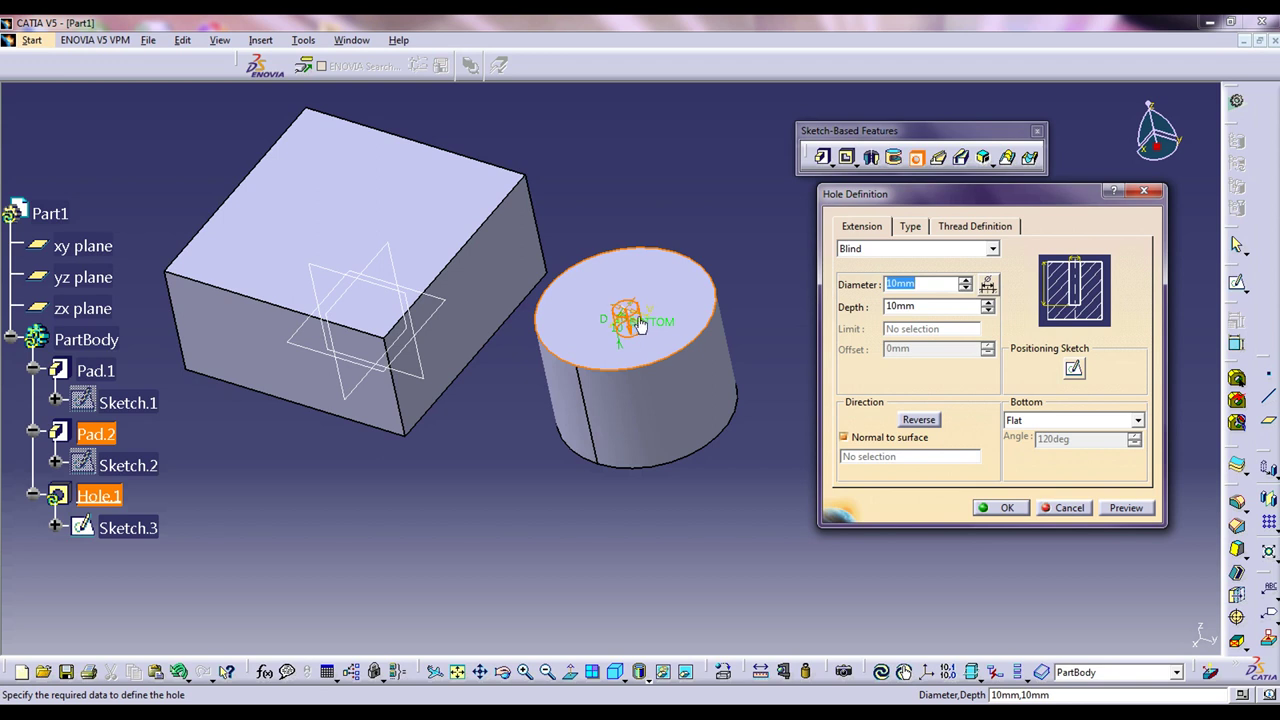
click(1073, 369)
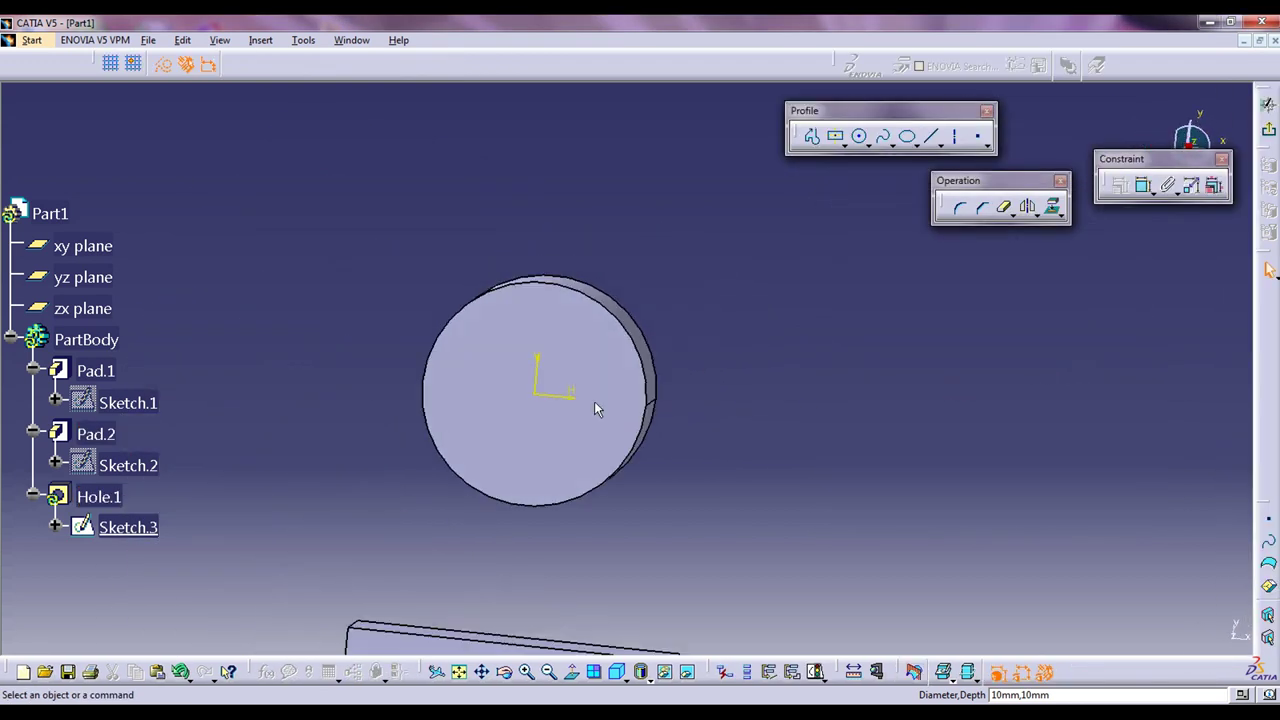
drag(537, 421, 544, 390)
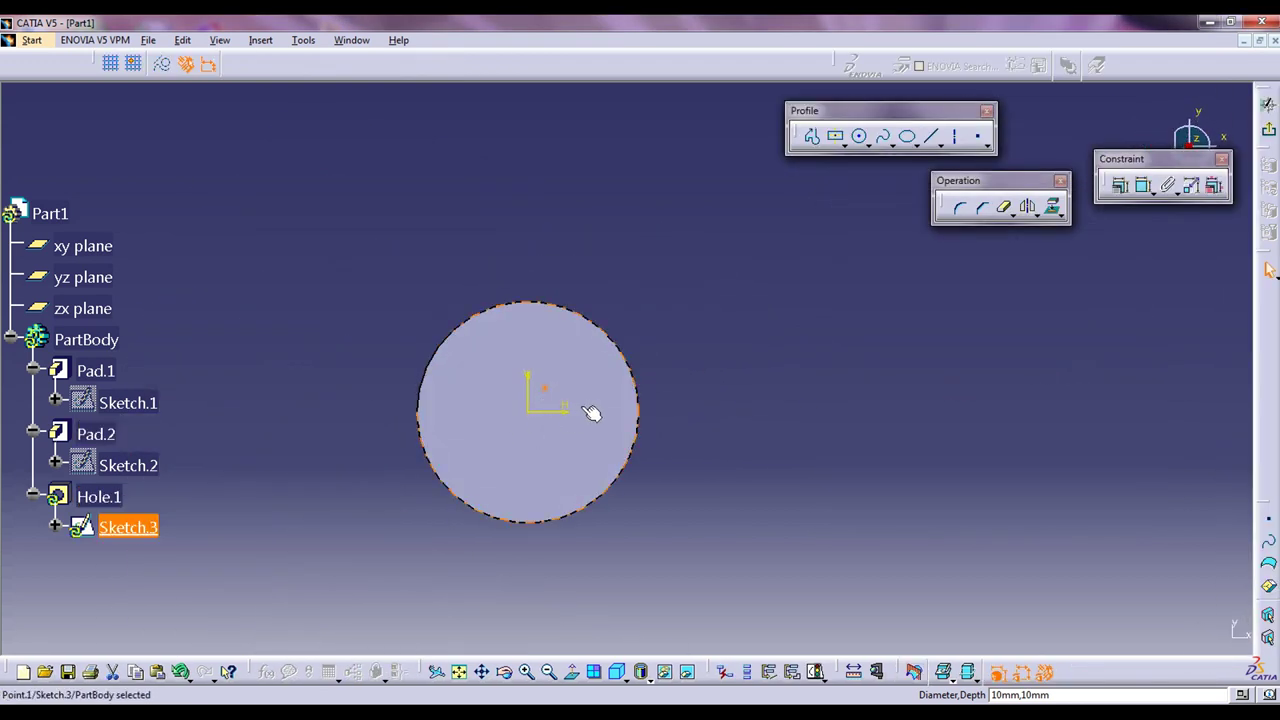
click(1269, 133)
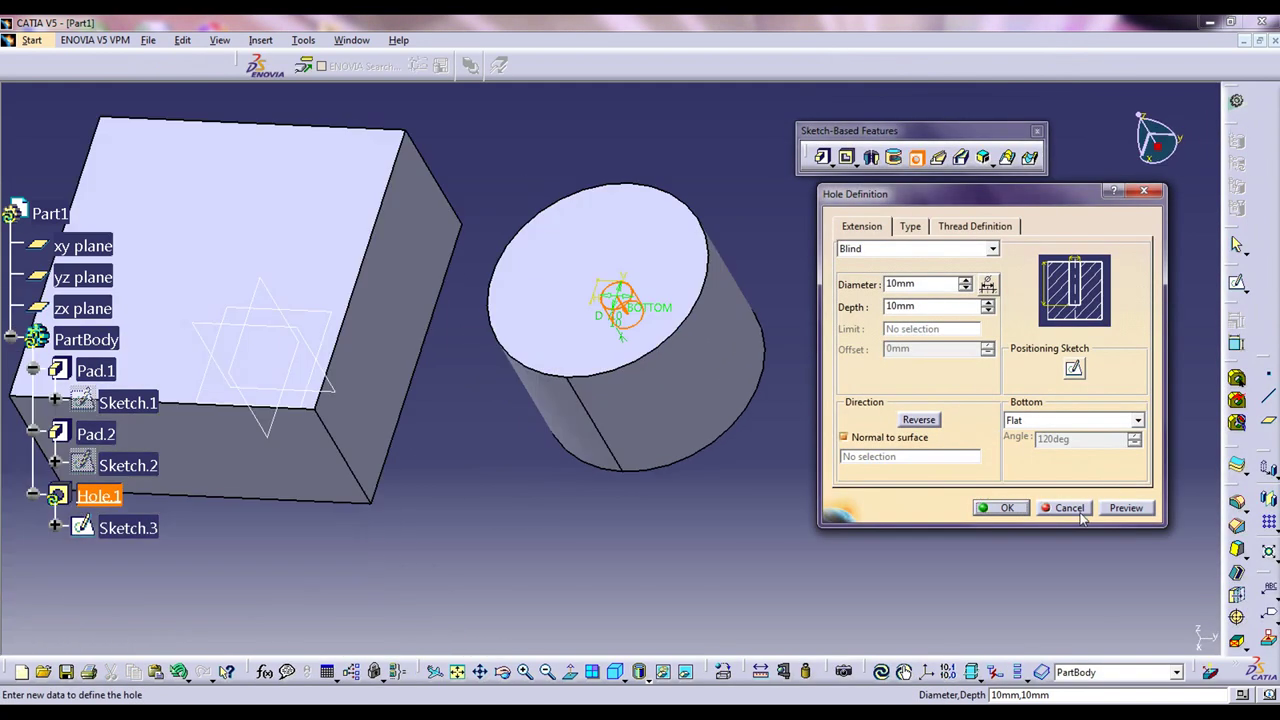
click(1123, 506)
Redo the hole on the cylinder top as a Blind 10mm diameter, 10mm deep hole.
click(915, 157)
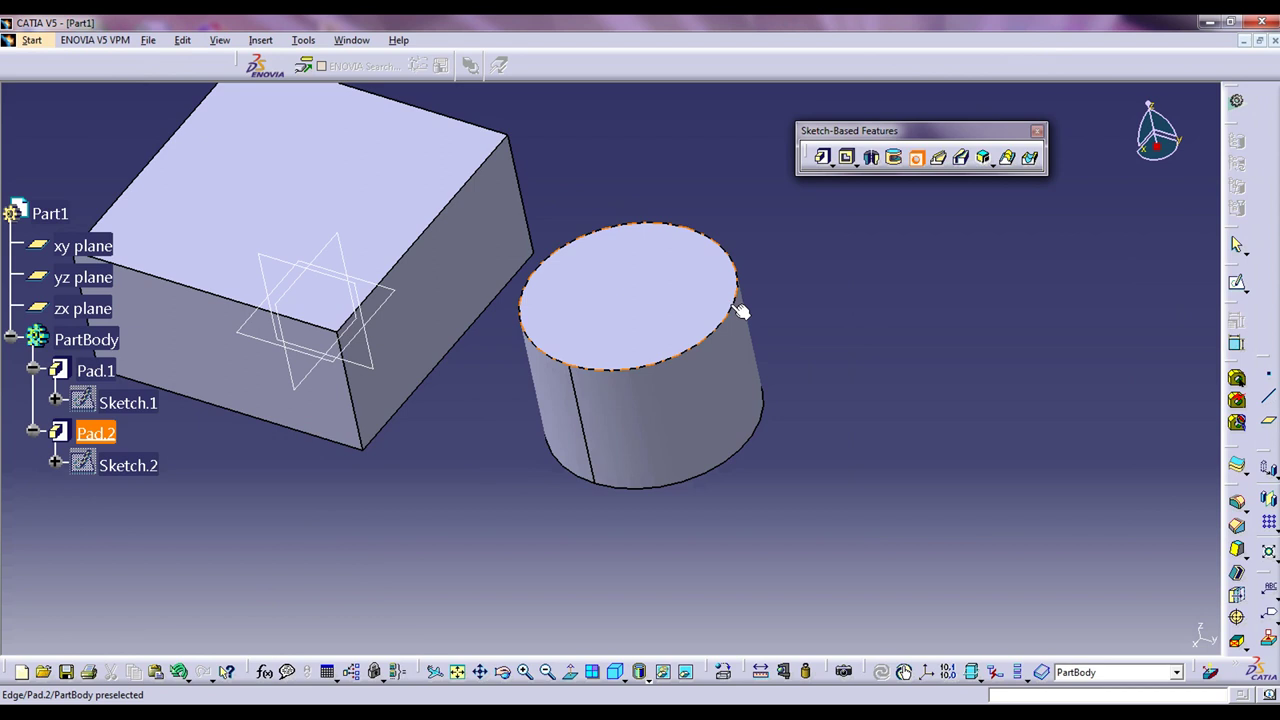
click(640, 294)
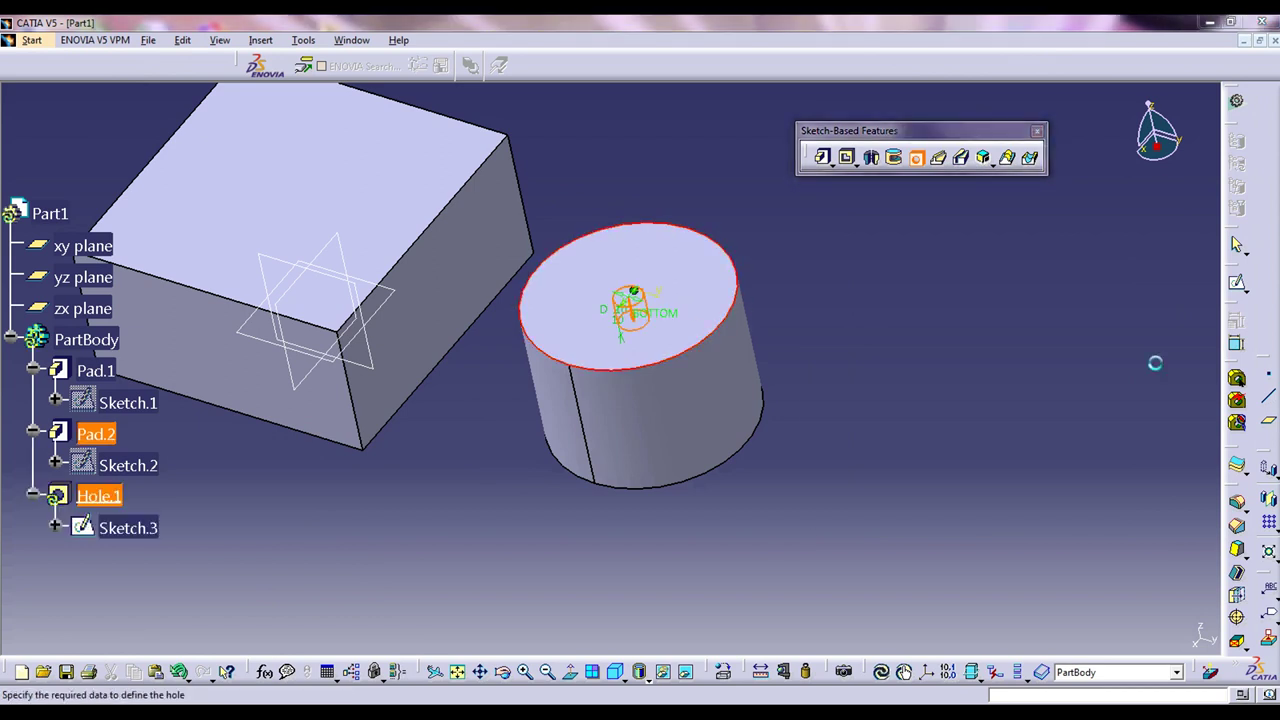
click(1074, 370)
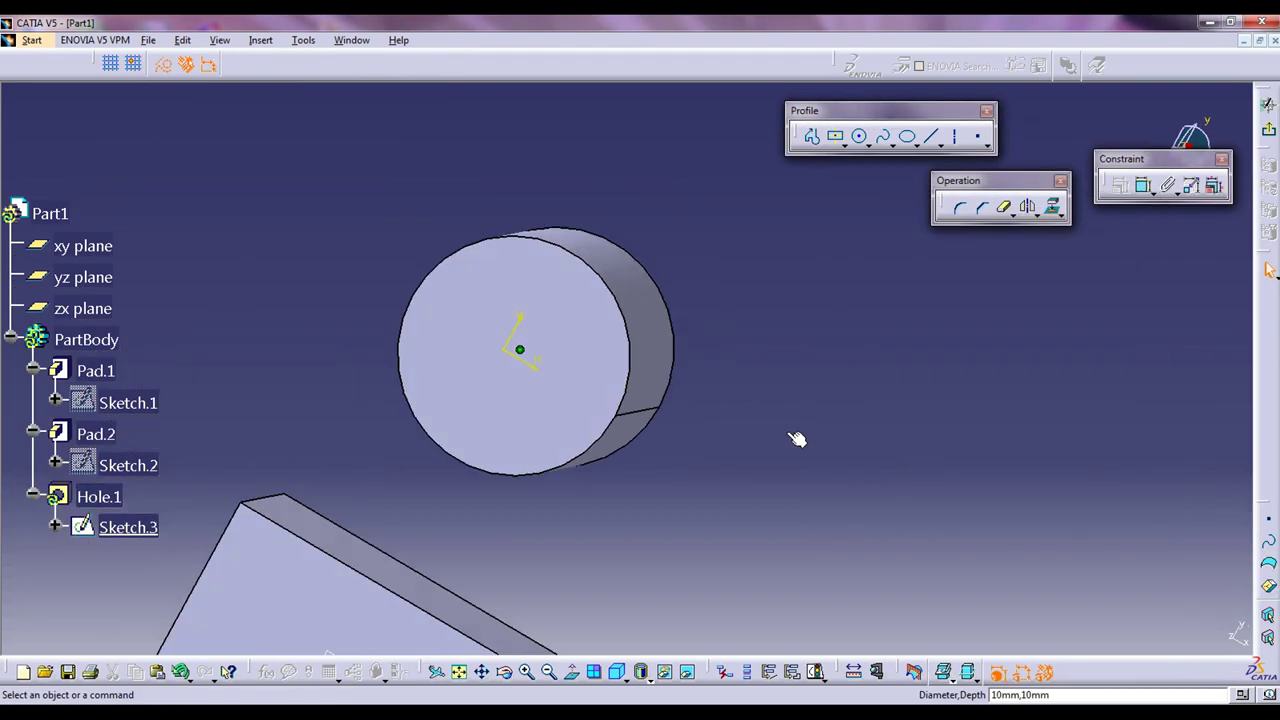
click(1267, 130)
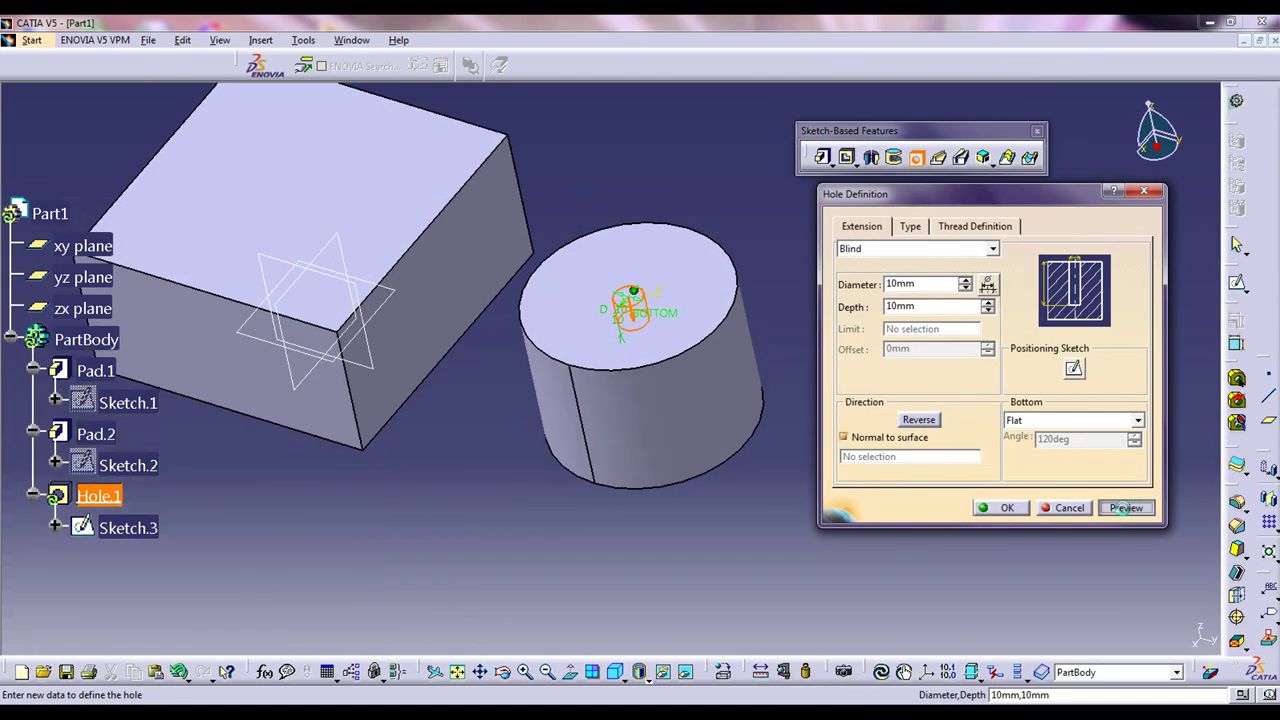
click(1007, 508)
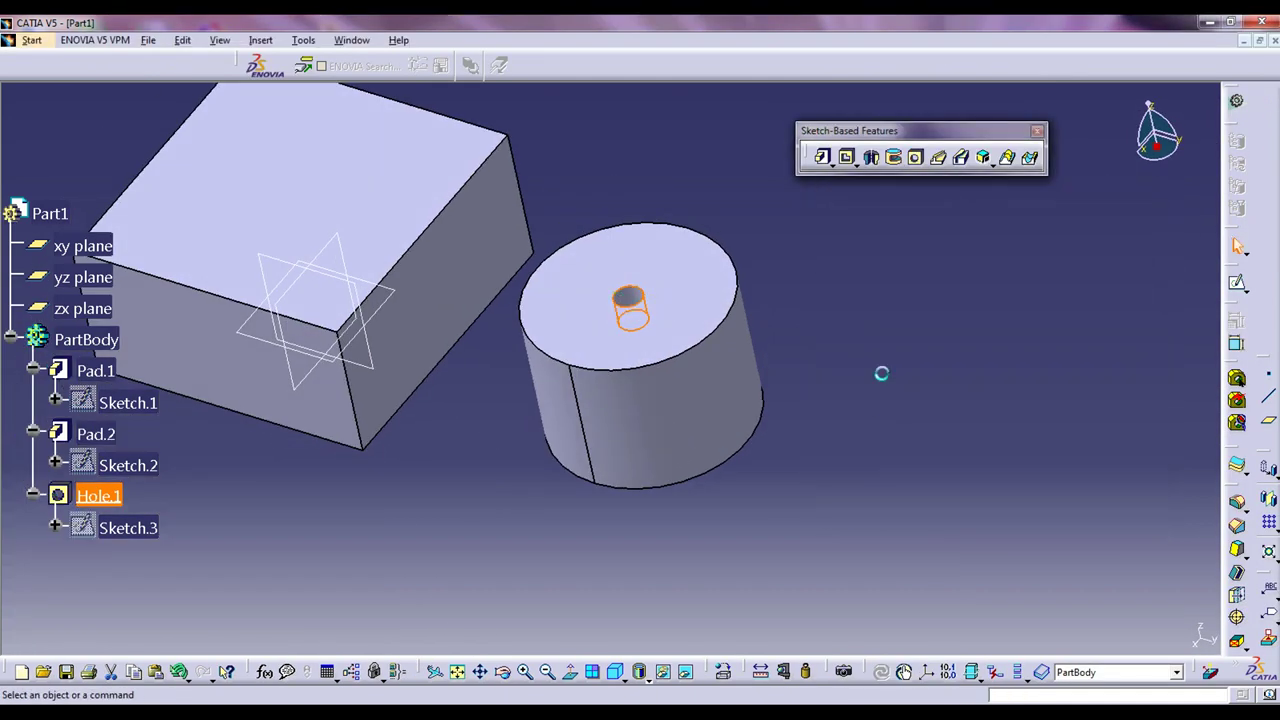
Show the block and holed cylinder in isometric view, fitted to the window.
click(618, 673)
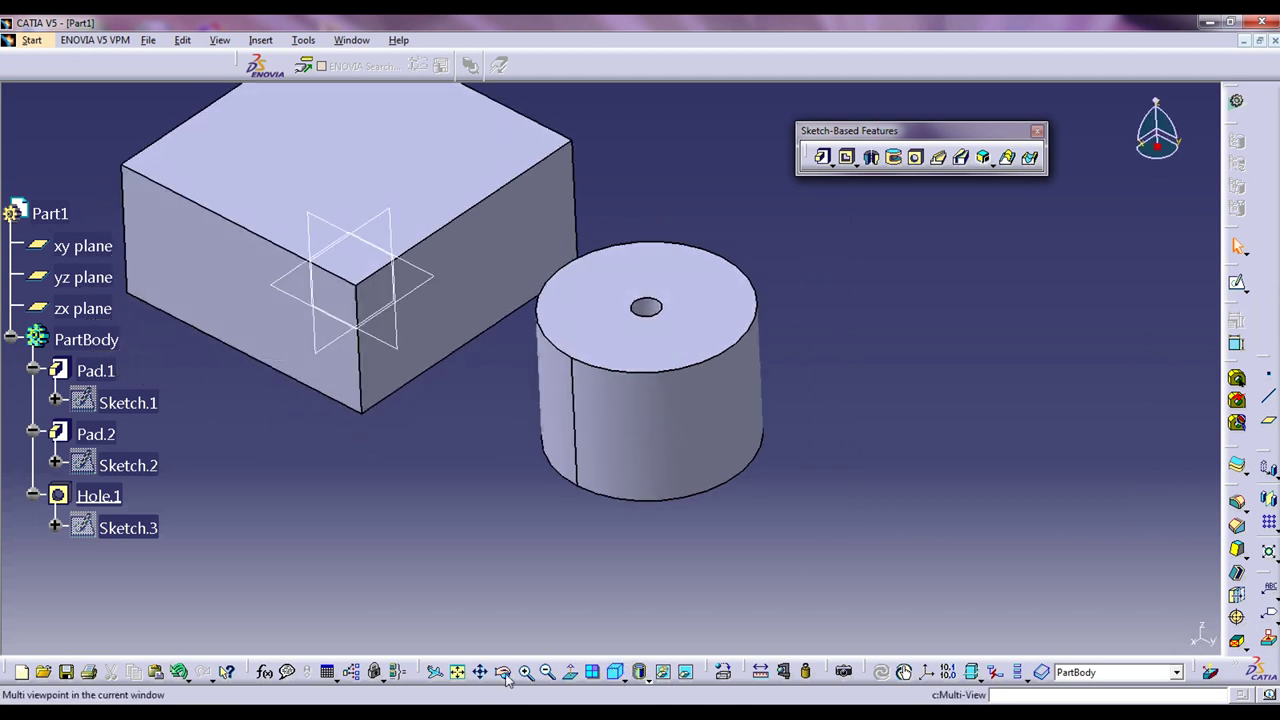
click(457, 672)
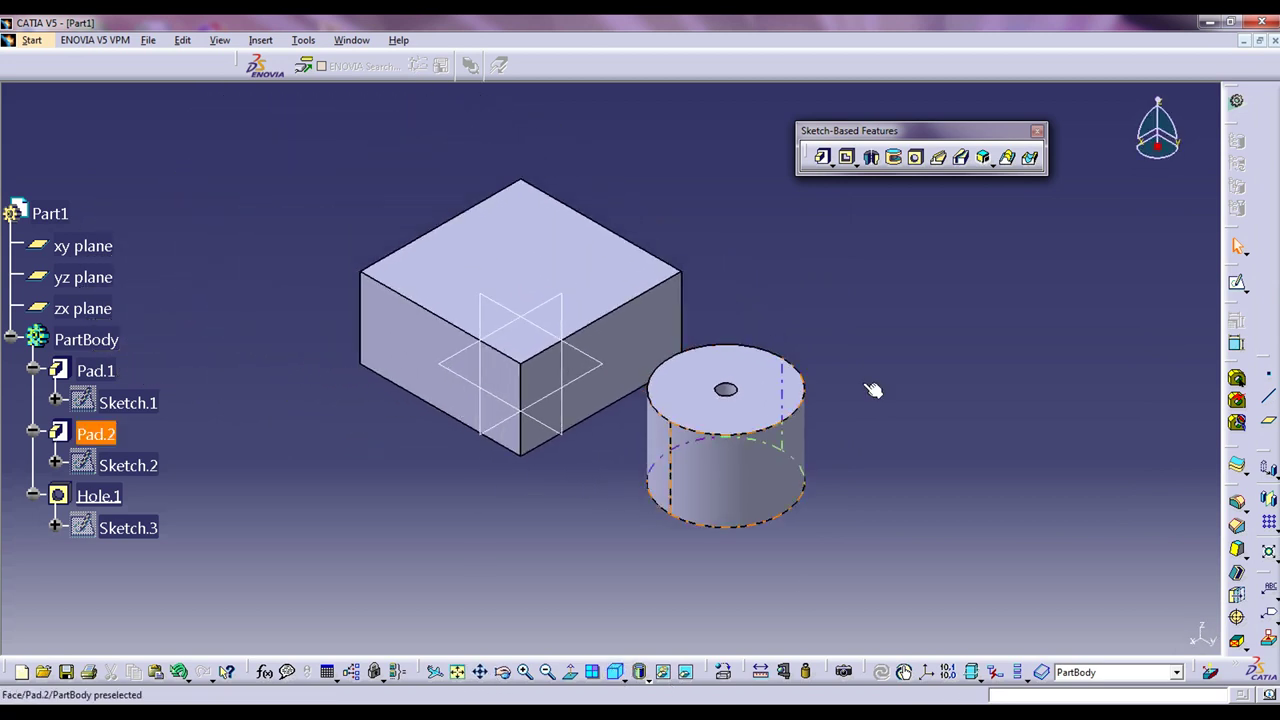